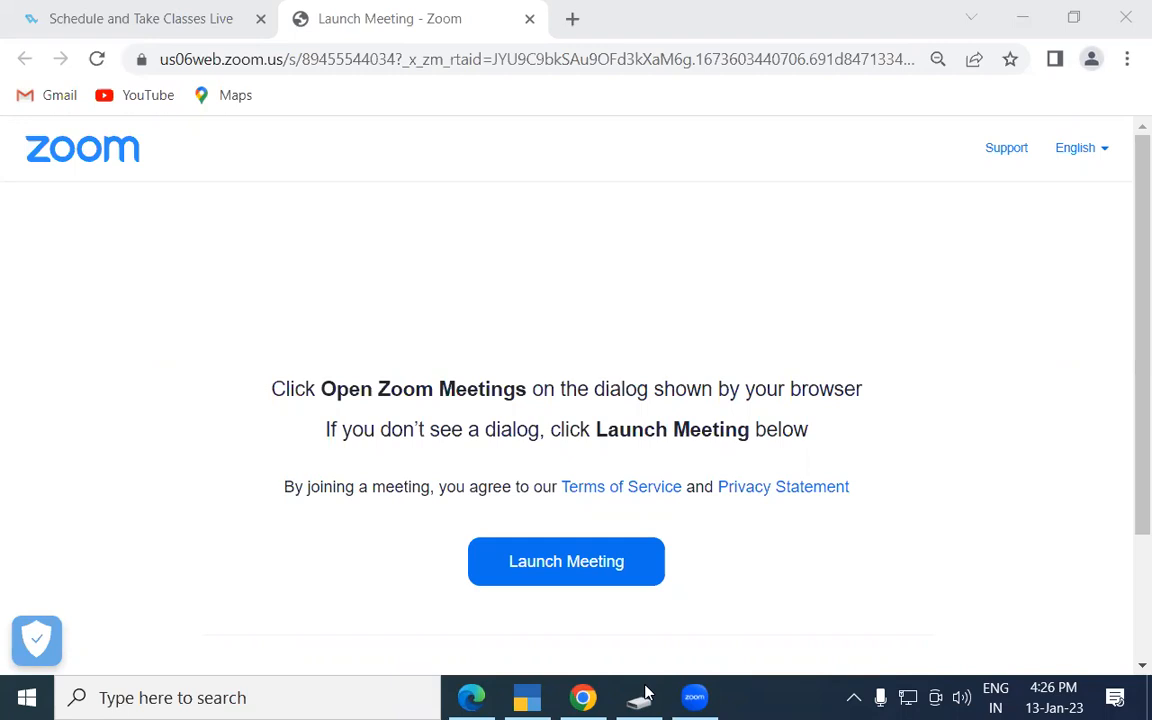
- Switch to the Tally Prime PDF in Edge and examine exercise 16 on page 54, including quantities, GSTIN and price
left_click(471, 697)
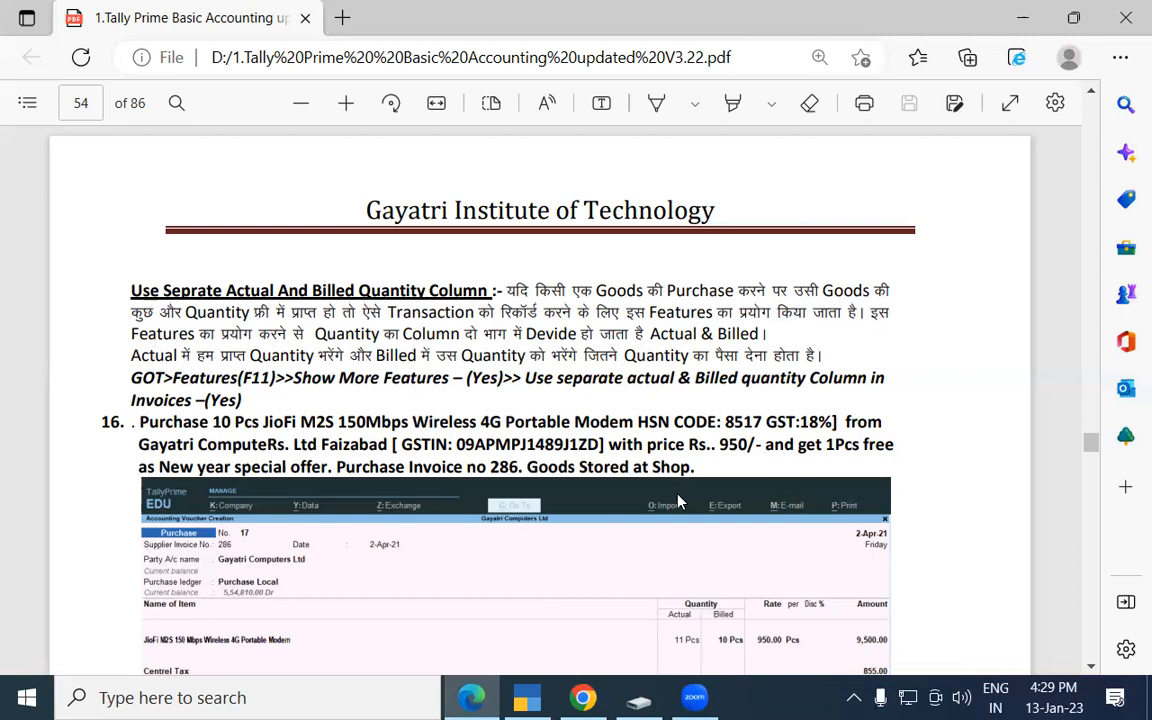
scroll(609, 444, "down", 2)
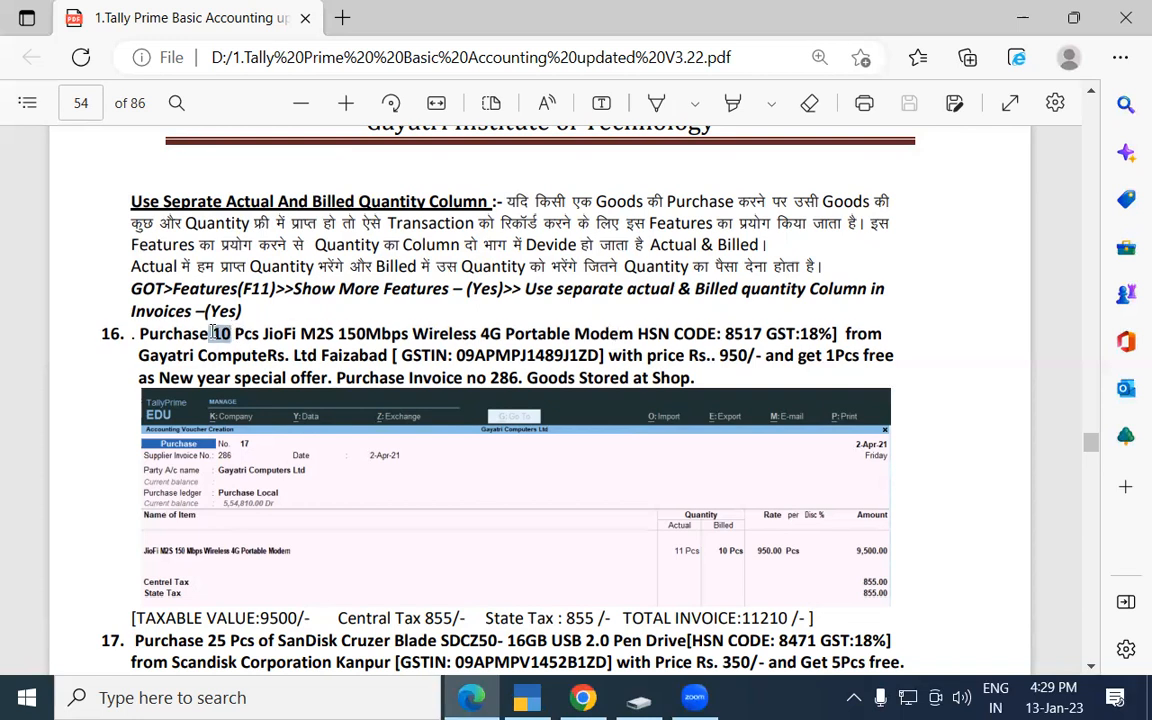
double_click(650, 334)
left_click(660, 335)
left_click_drag(458, 357, 549, 363)
left_click(554, 361)
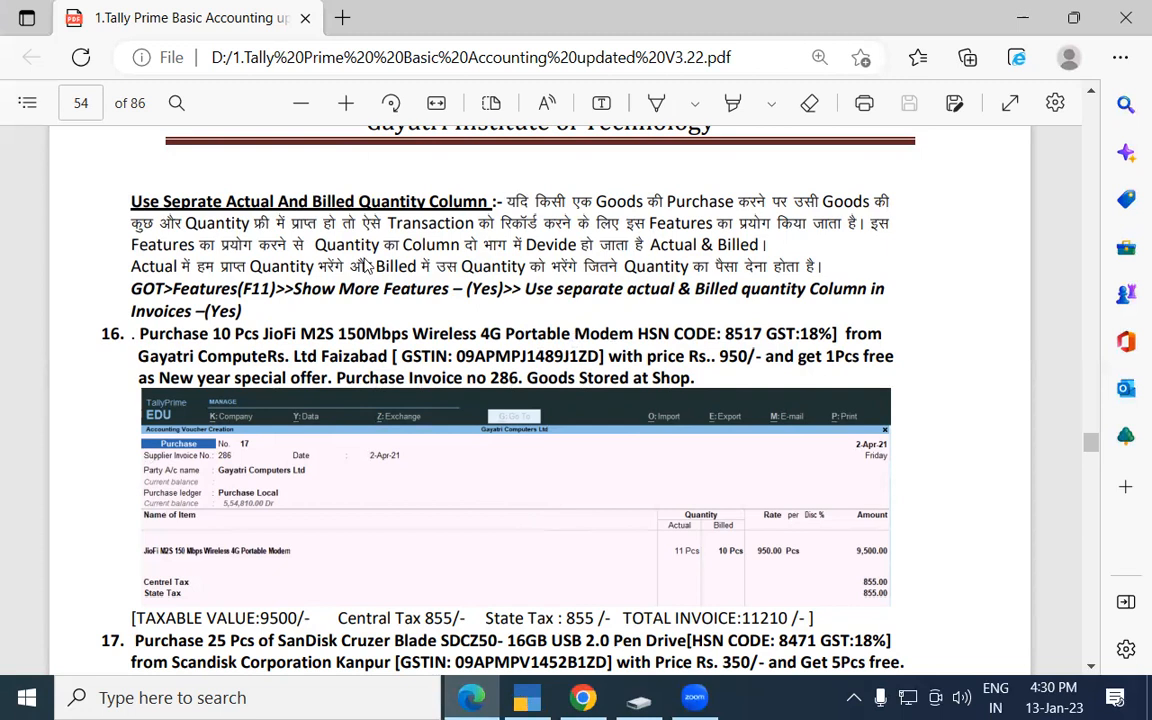
- Switch to TallyPrime and open a new Purchase voucher for the current company
key("alt+Tab")
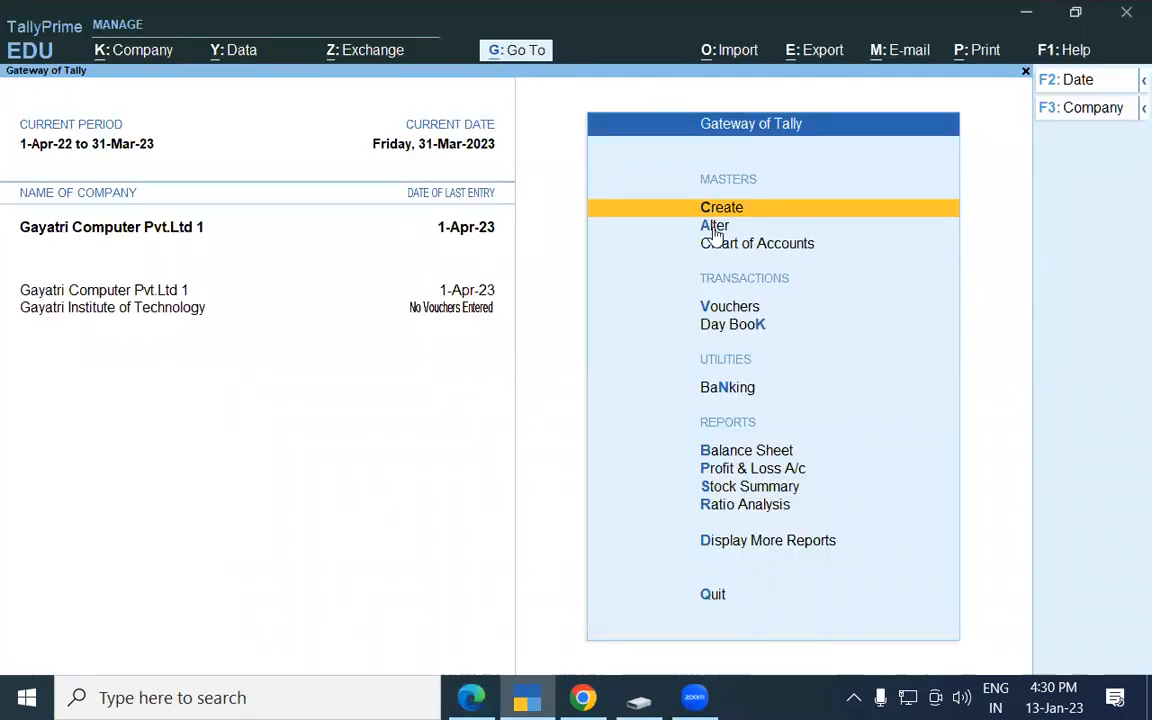
key("Down")
key("Down")
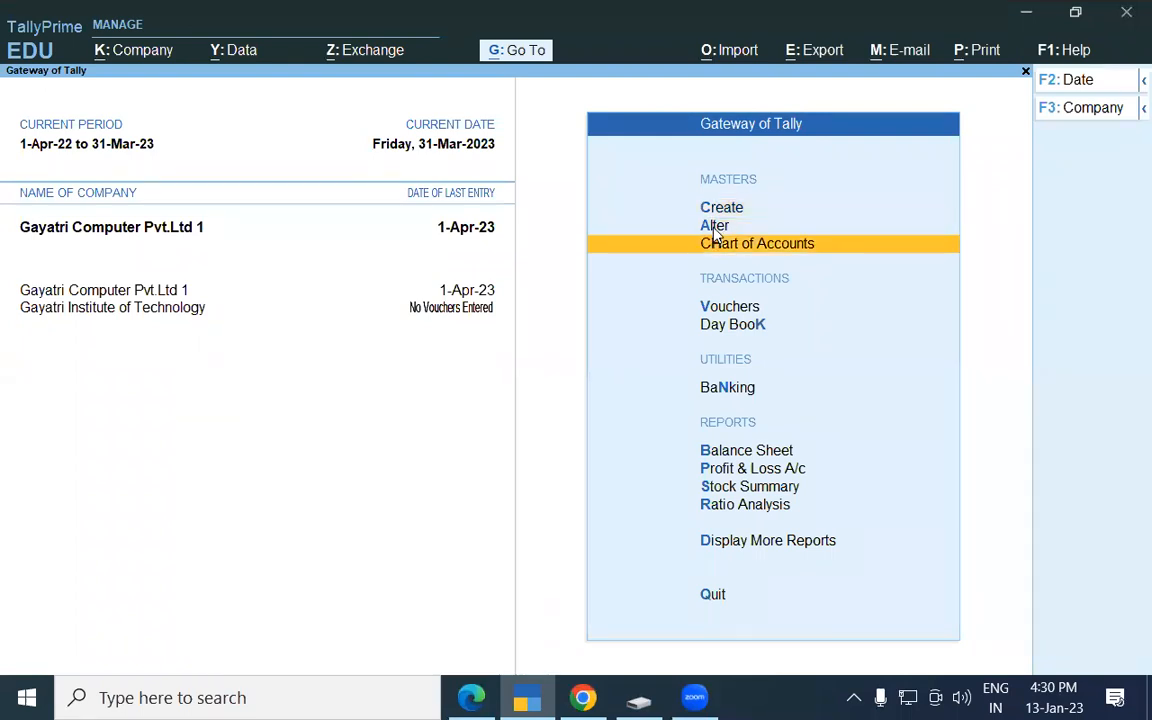
key("v")
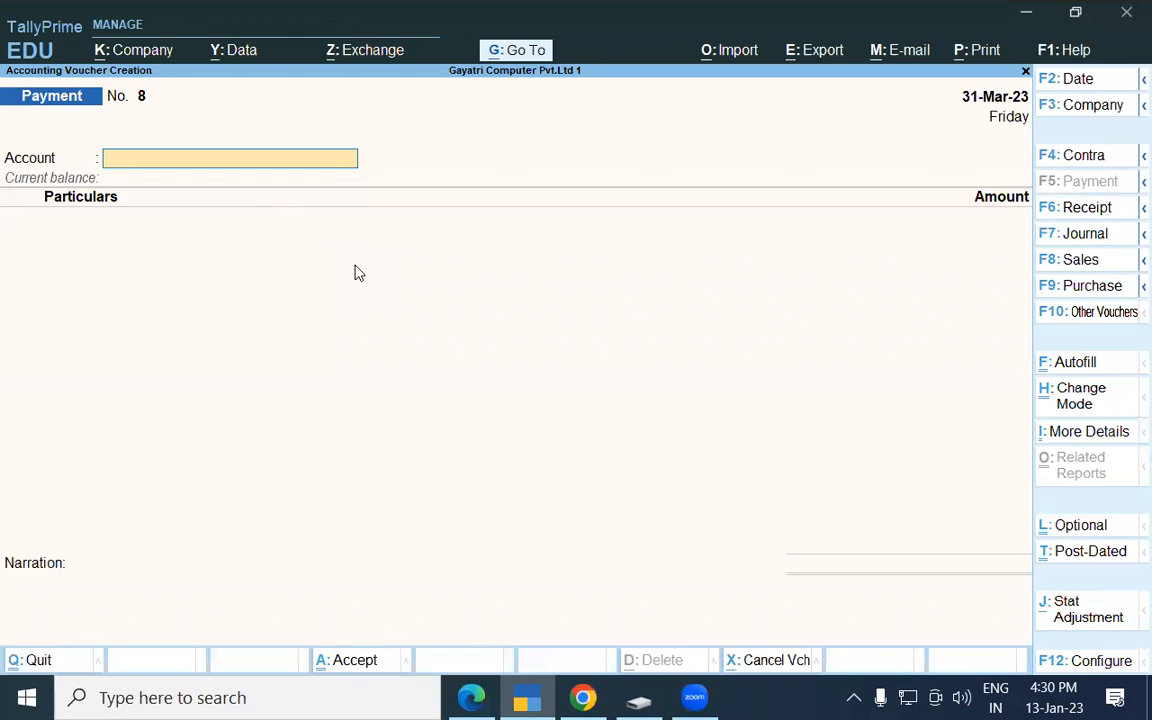
key("F9")
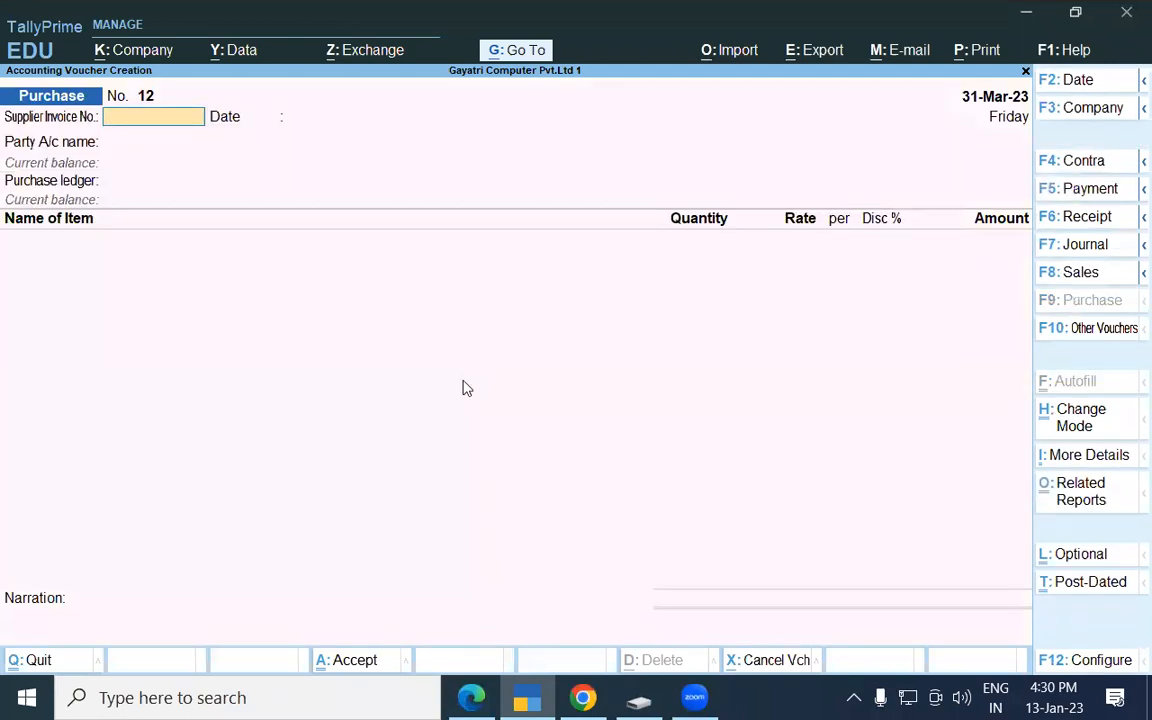
- Check the PDF instructions for enabling separate actual and billed quantity columns, and return to the purchase voucher in TallyPrime
key("alt+Tab")
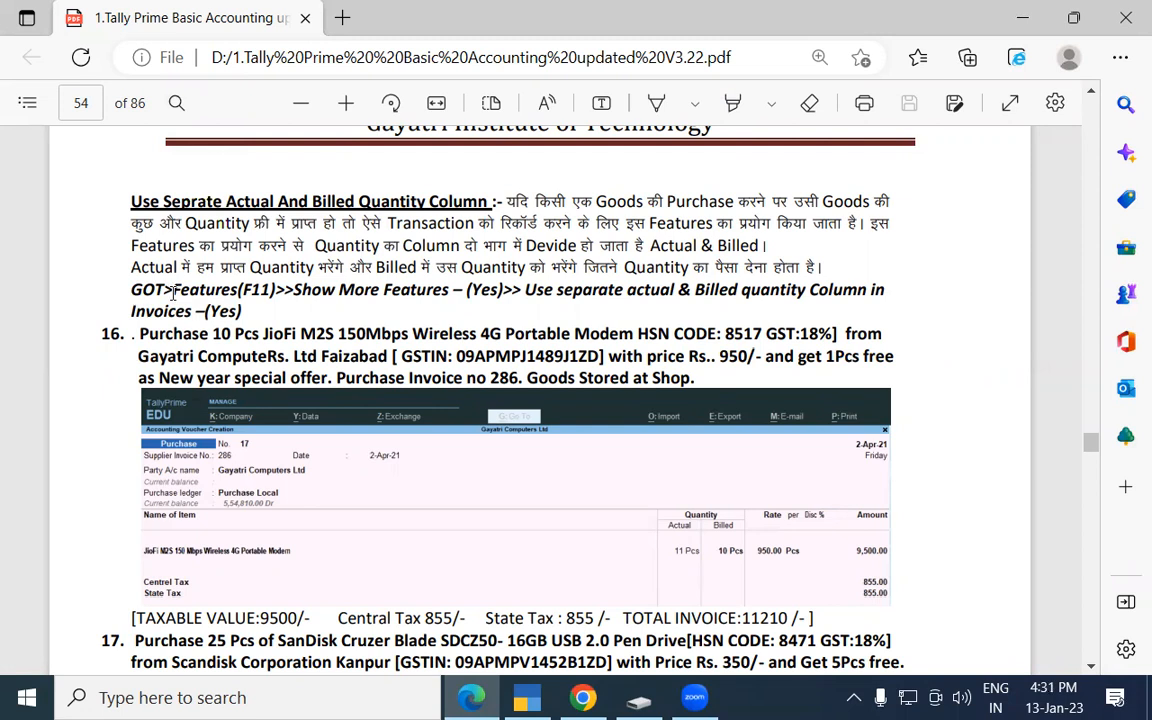
mouse_move(163, 291)
left_mouse_down()
mouse_move(122, 283)
mouse_move(172, 270)
mouse_move(122, 260)
mouse_move(157, 290)
left_mouse_up()
left_click(162, 292)
key("alt+Tab")
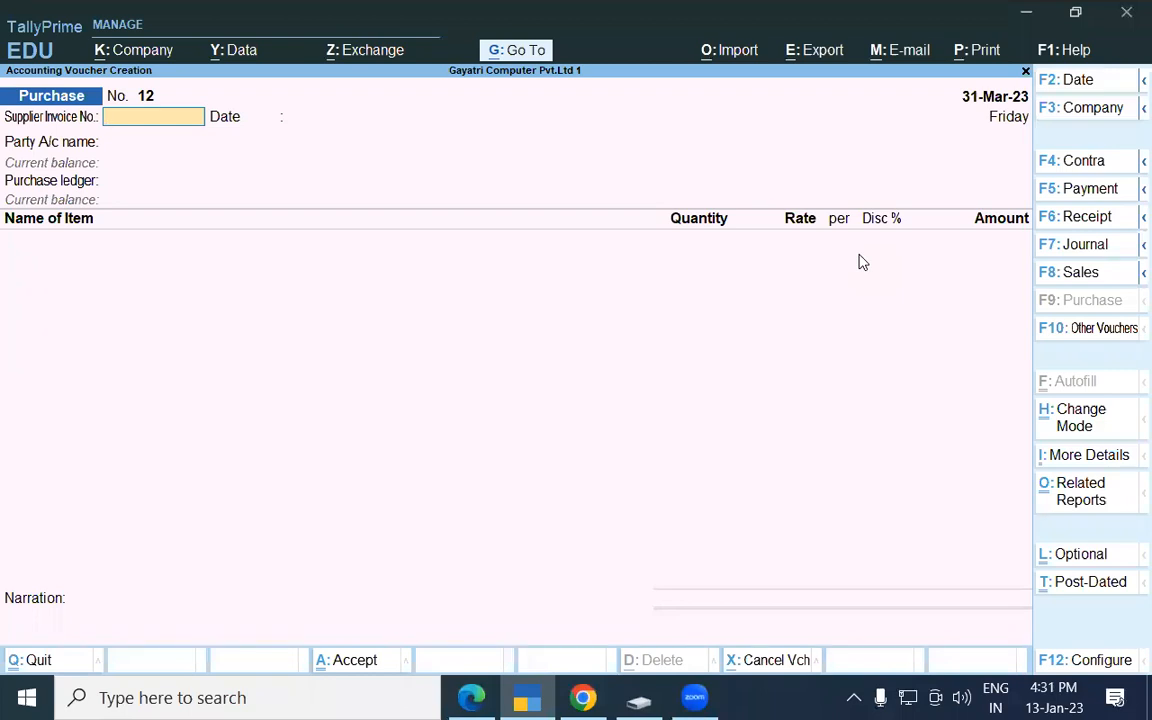
- Set "Use separate Actual and Billed Quantity columns in invoices" to Yes in the company features and save them
key("F11")
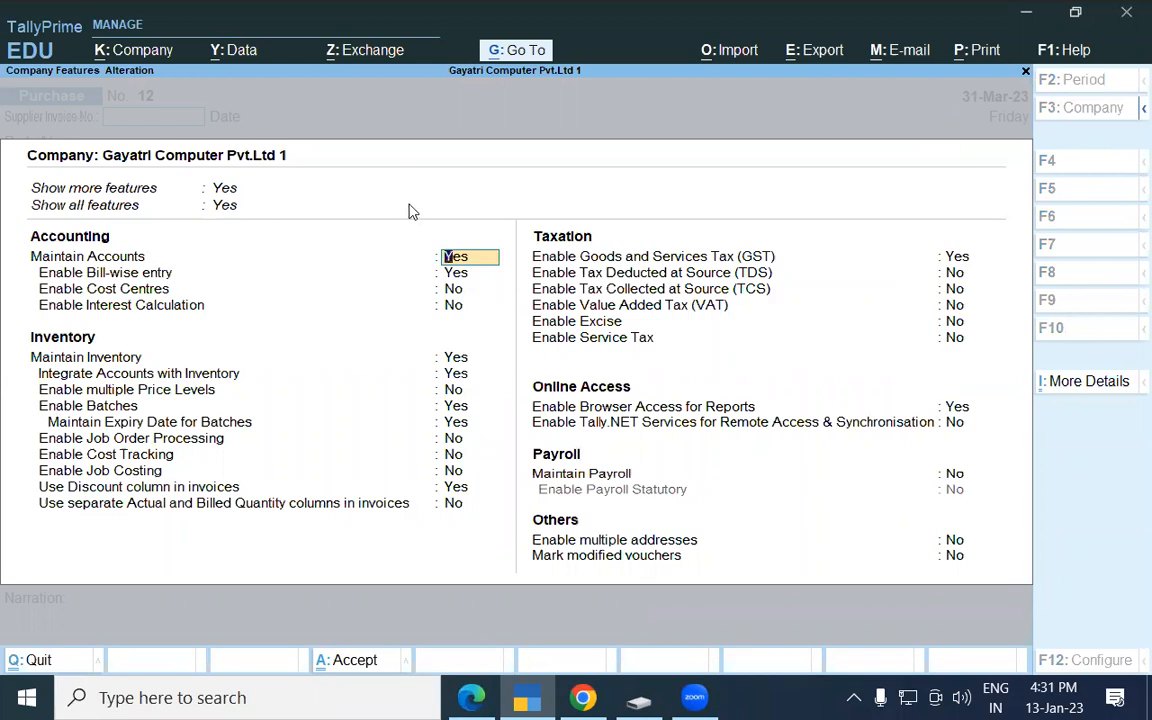
key("Return")
key("Return")
key("Return")
key("Return")
key("Return")
key("Return")
key("Return")
key("Return")
key("Return")
key("Return")
key("Return")
key("Return")
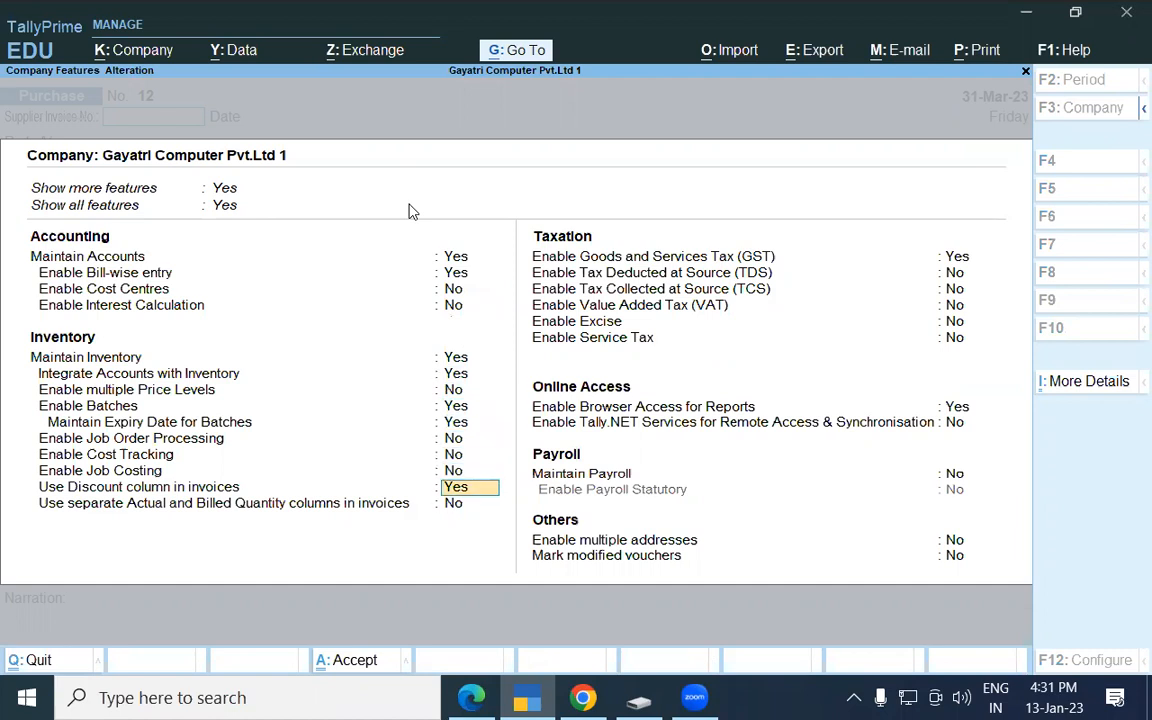
key("Return")
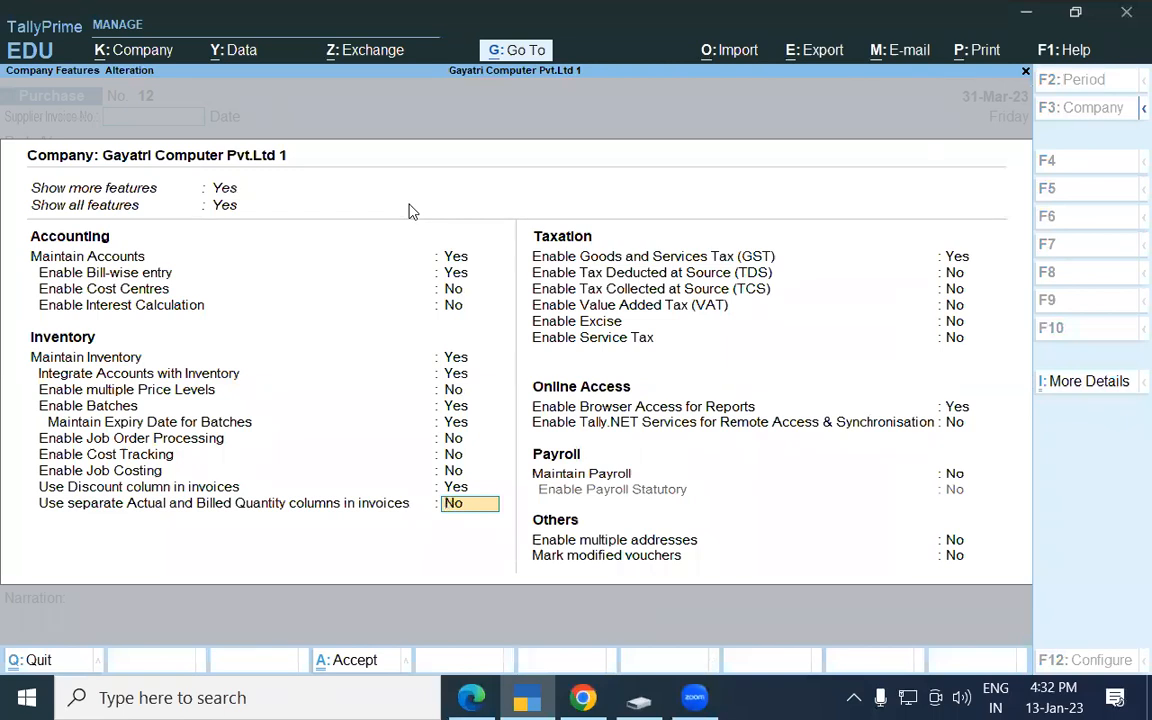
type("y")
key("Return")
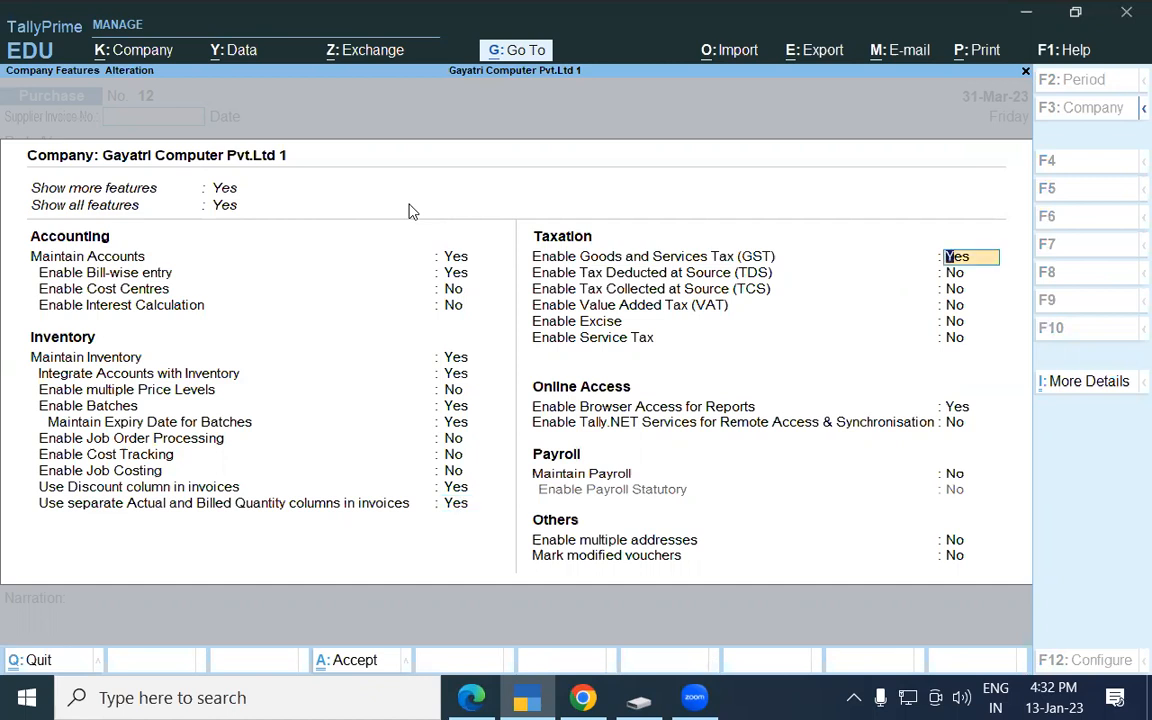
key("ctrl+a")
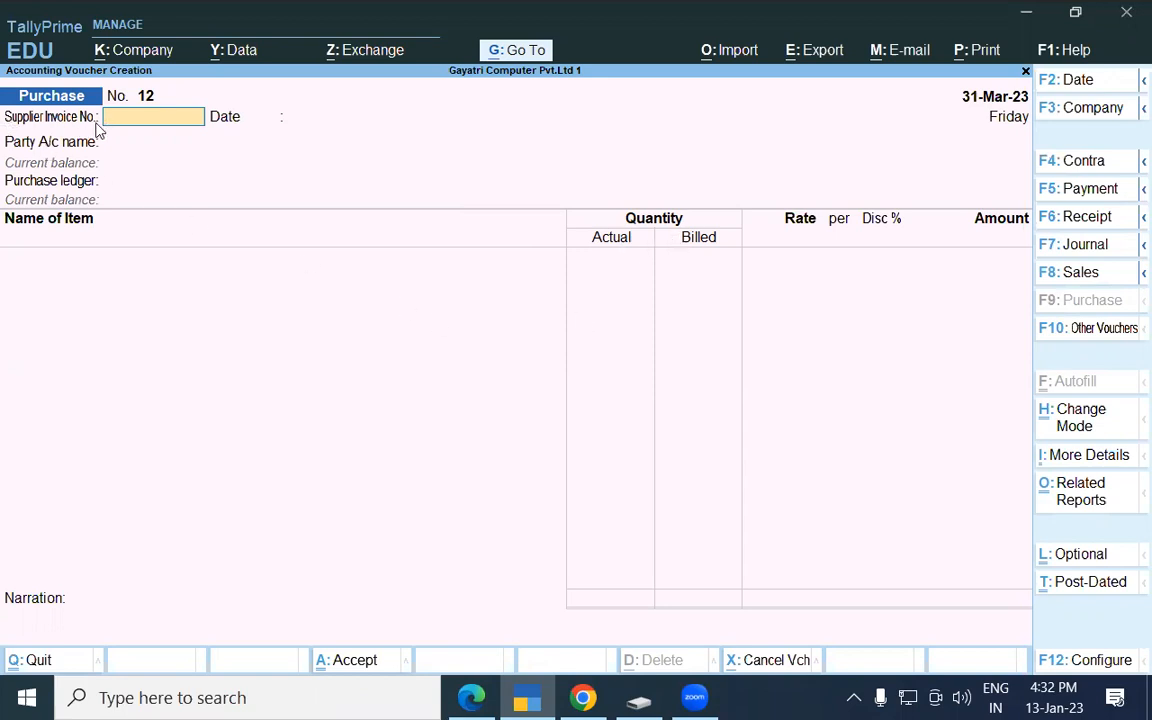
- Check the invoice number in the PDF exercise, and enter supplier invoice number 286 with date 1-Apr-22 in the voucher
key("alt+Tab")
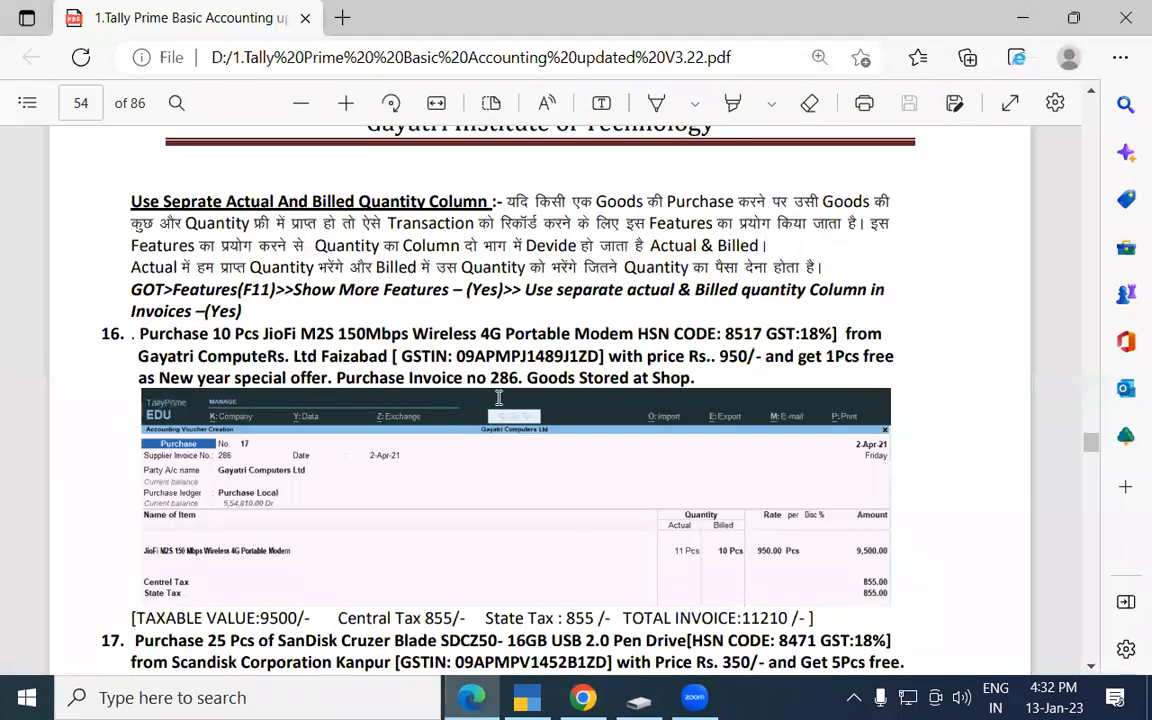
key("alt+Tab")
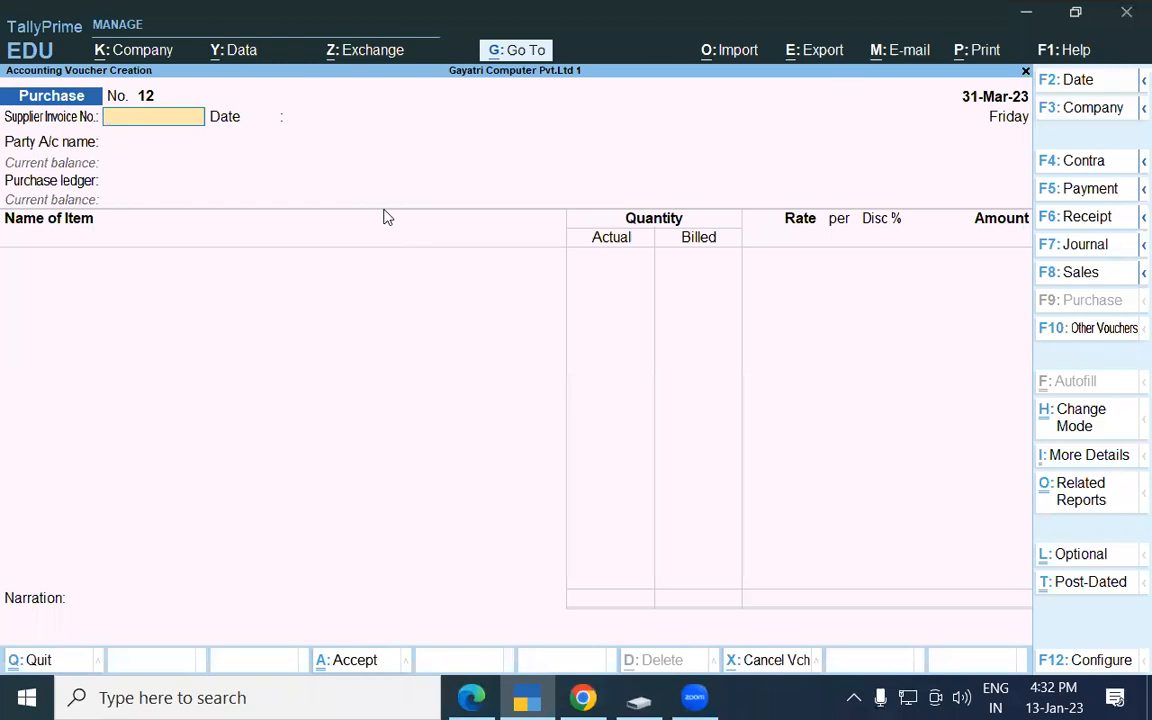
type("286")
key("Return")
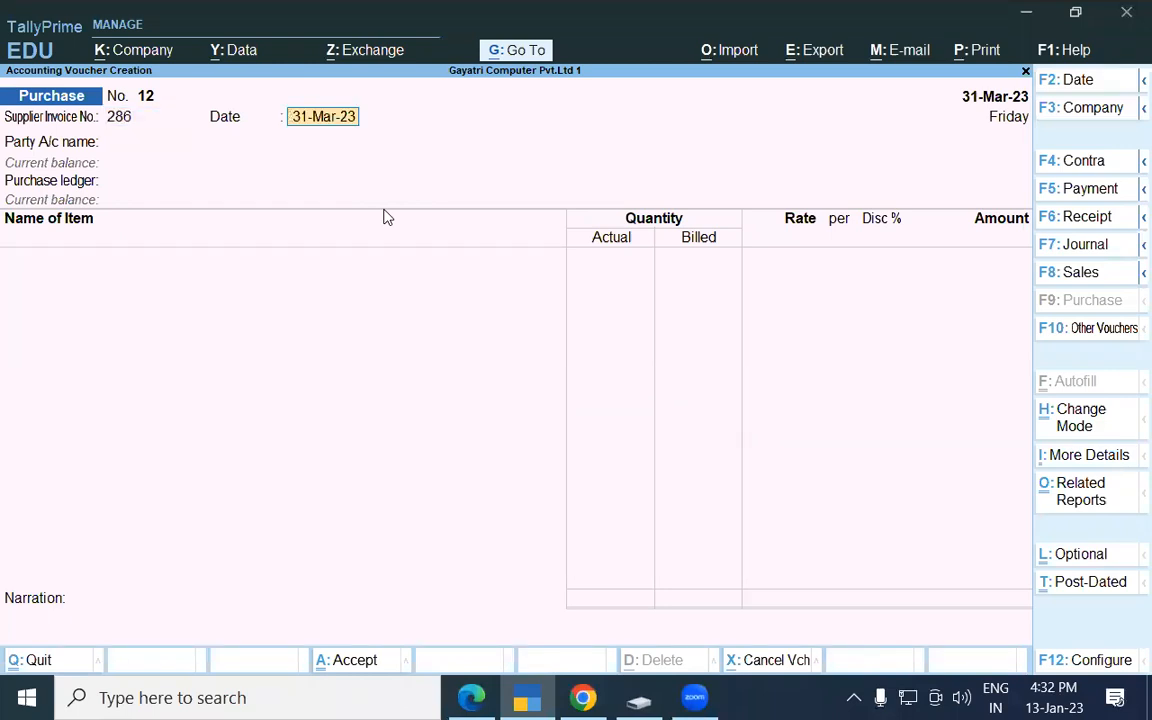
type("1/4")
key("Return")
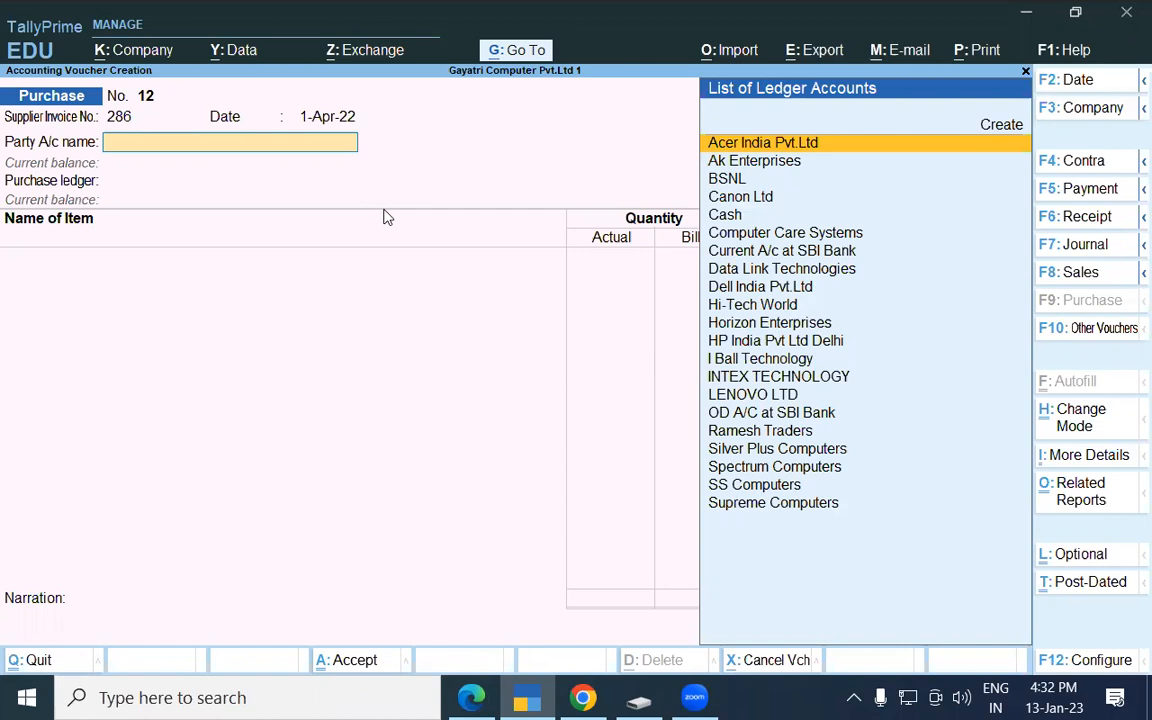
- Start a new party ledger from the voucher and name it Gayatri Computer Pvt.Ltd, without an alias
key("alt+c")
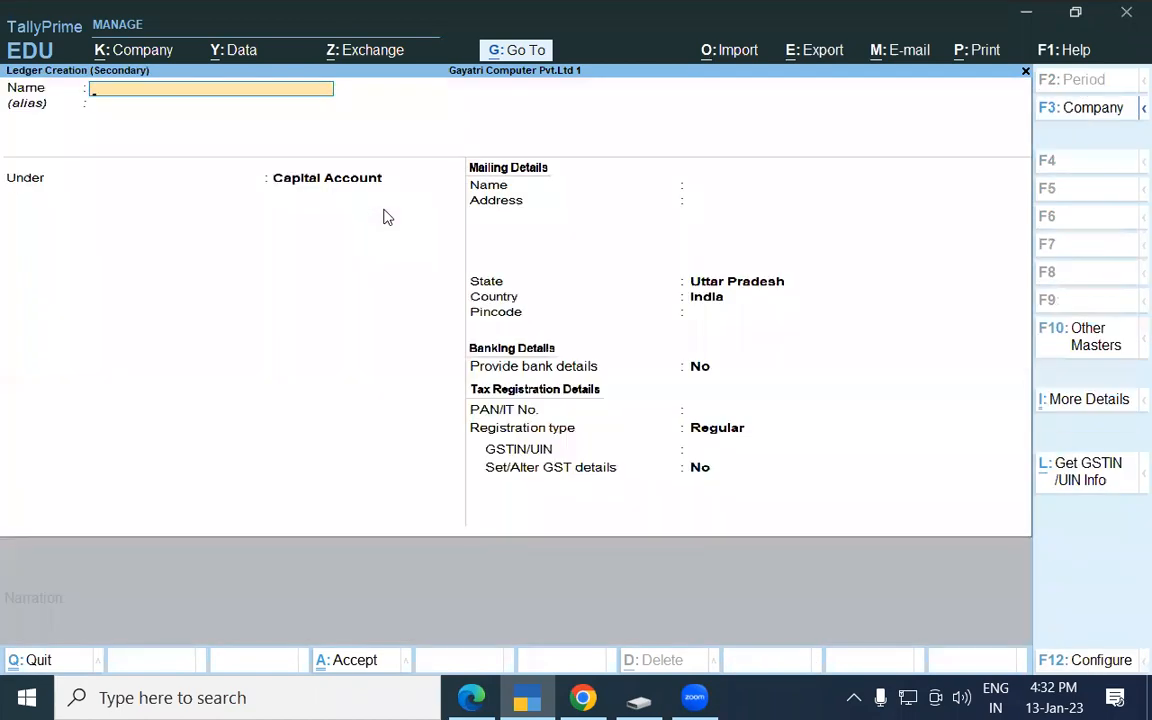
type("Gayatri P")
type("v")
key("BackSpace")
key("BackSpace")
type("compu")
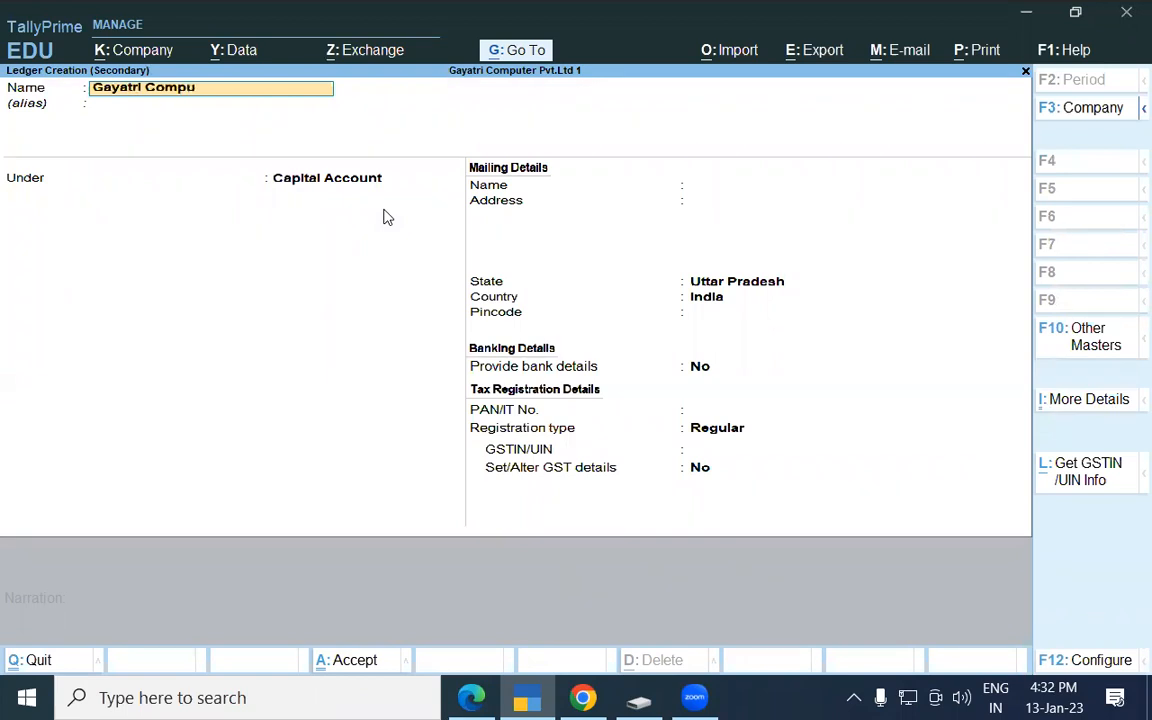
type("ter Pvt.Ltd")
key("Return")
key("Return")
- Place the new ledger under Sundry Creditors, keeping bill-by-bill balances and the default mailing name
type("S")
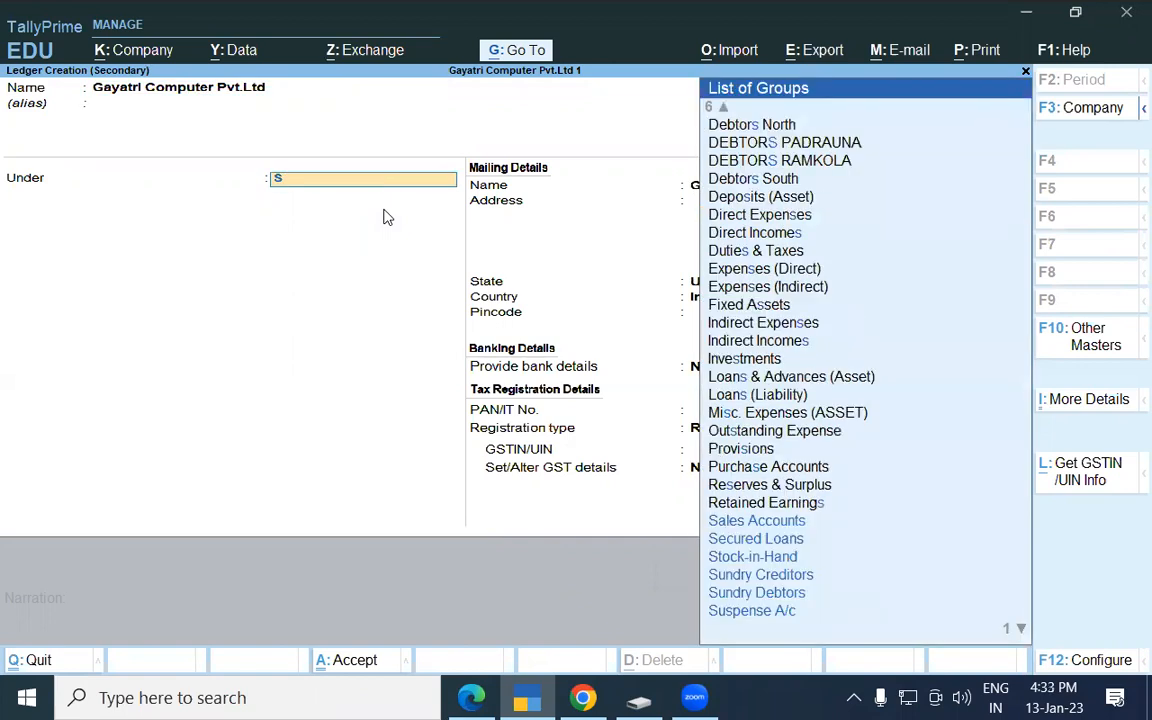
type("un")
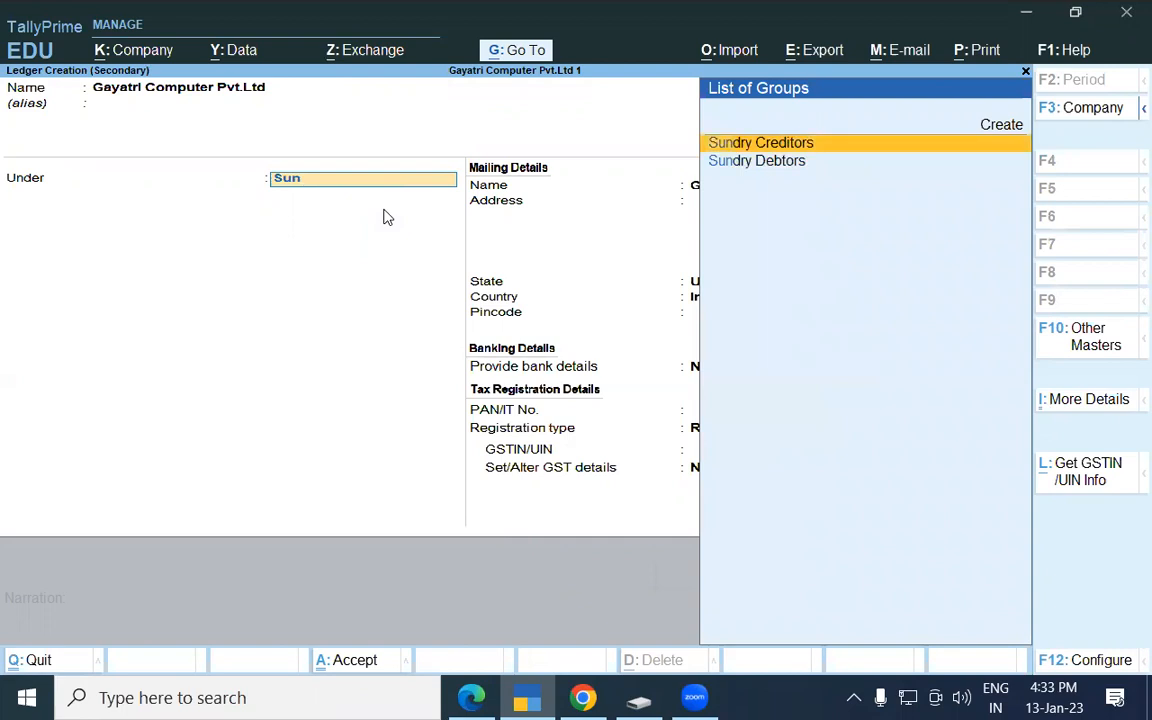
key("Return")
key("Return")
key("Return")
key("Return")
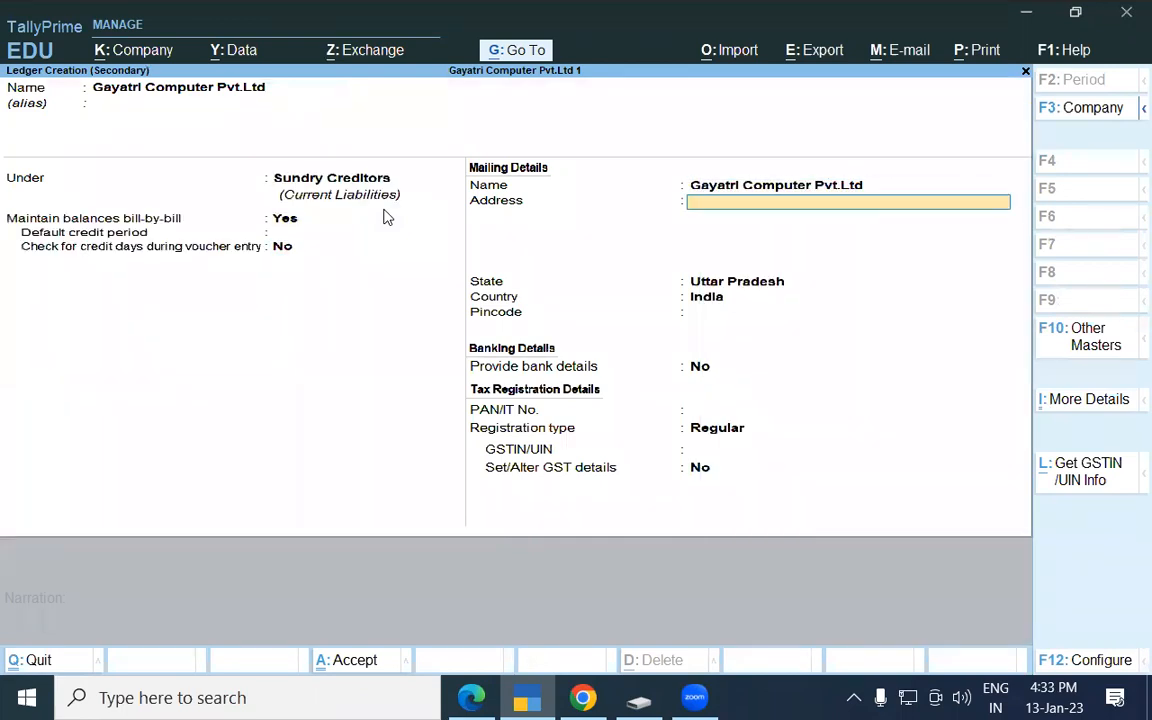
- Enter the supplier's city as the mailing address, keeping the default state, country, banking details and Regular registration type
type("Faizabad")
key("Return")
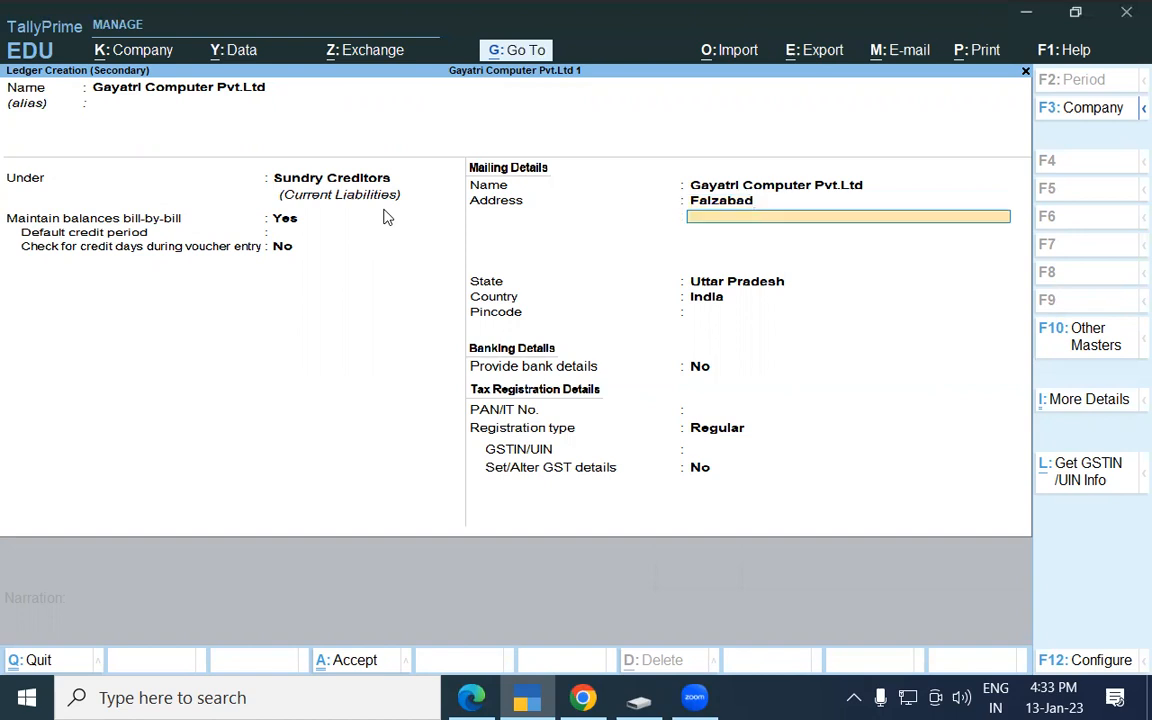
key("Return")
key("Return")
key("Return")
key("Return")
key("Return")
key("Return")
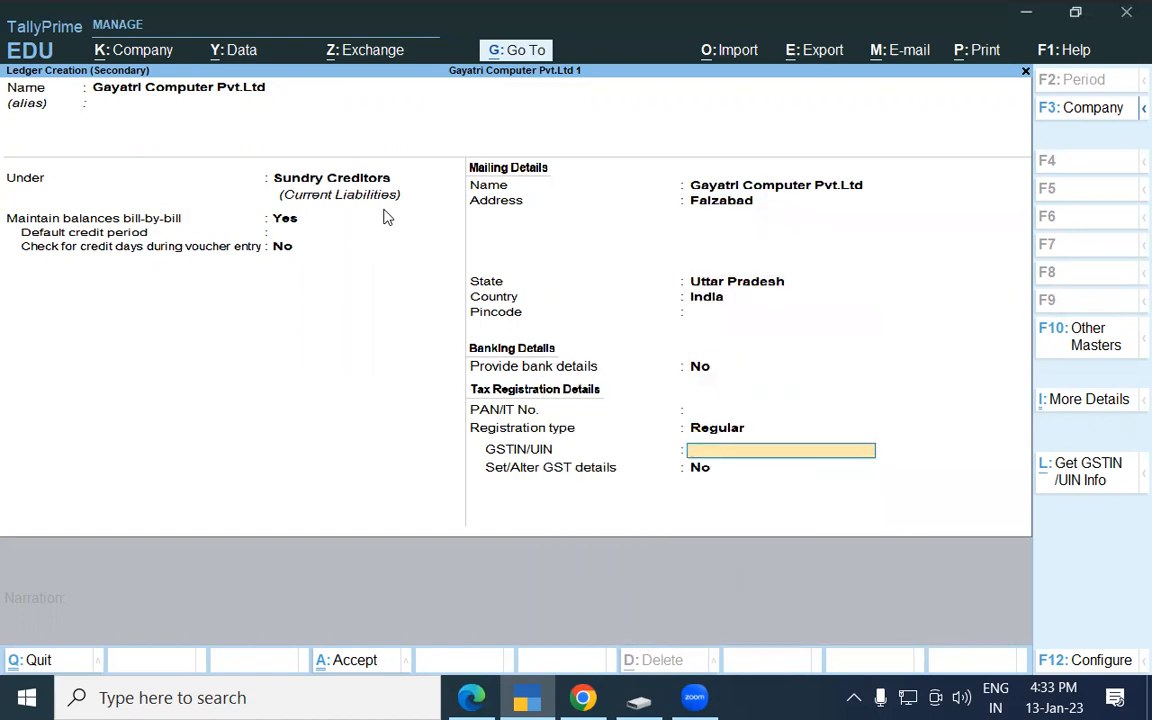
- Copy the supplier's GSTIN from exercise 16 in the PDF into the ledger's GSTIN/UIN field and save the ledger
key("alt")
key("alt+Tab")
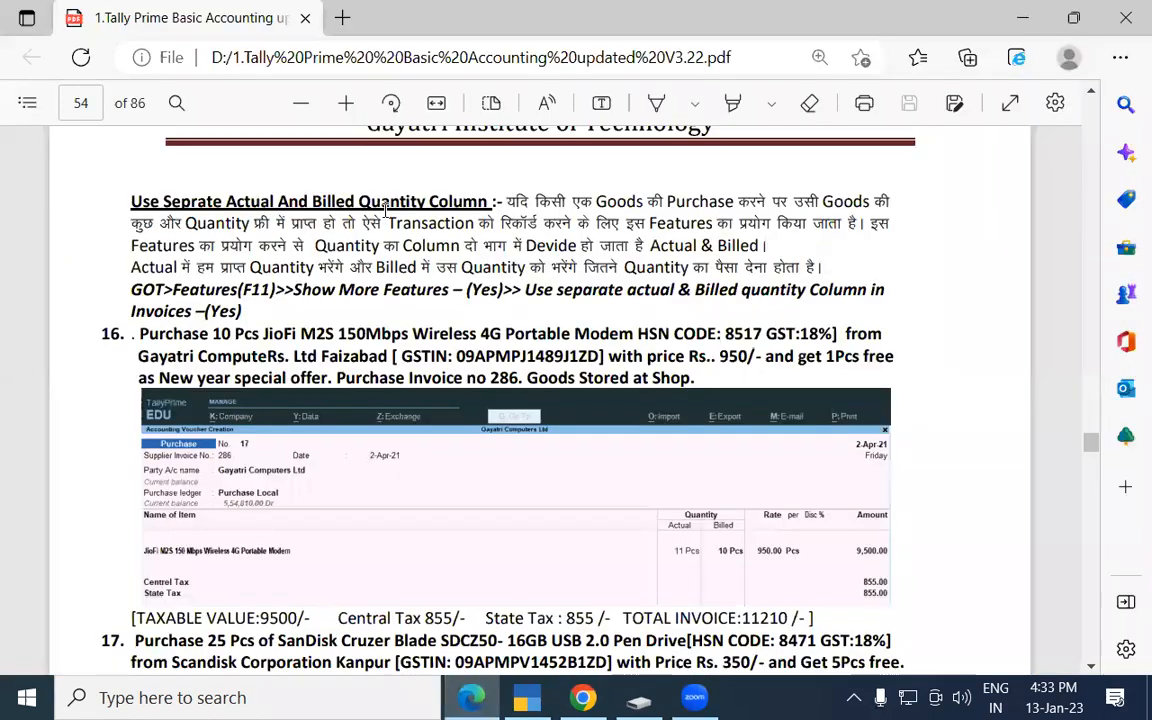
left_click_drag(457, 355, 597, 360)
key("ctrl+c")
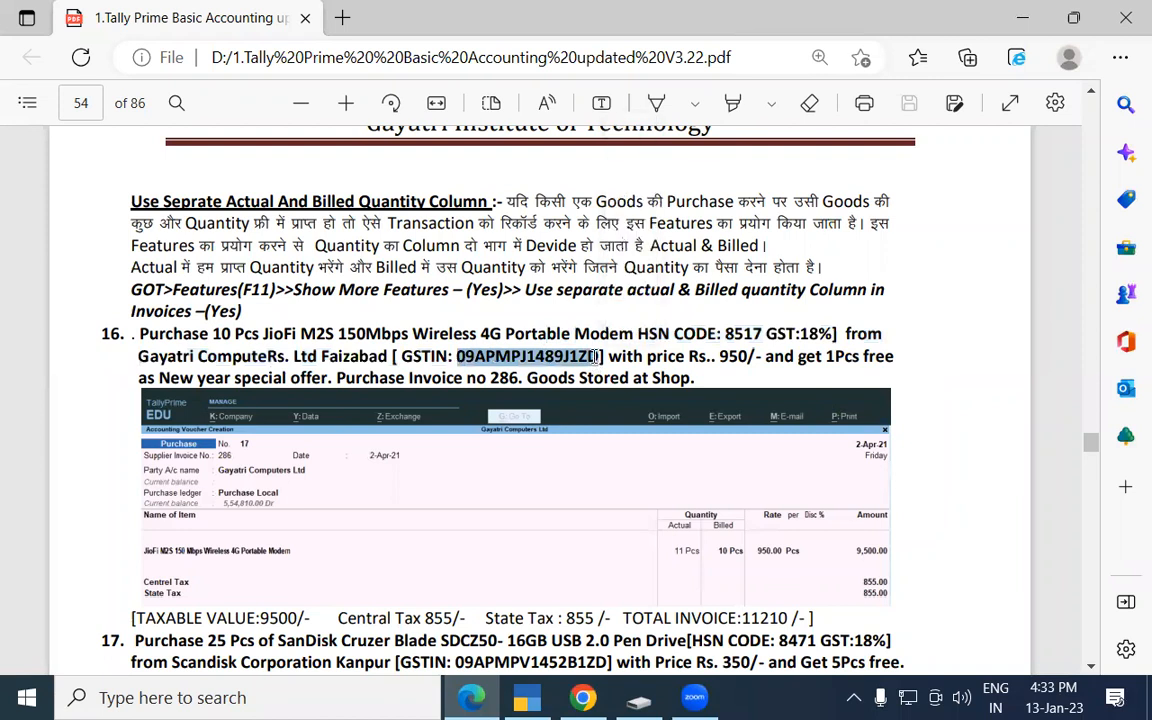
key("alt+Tab")
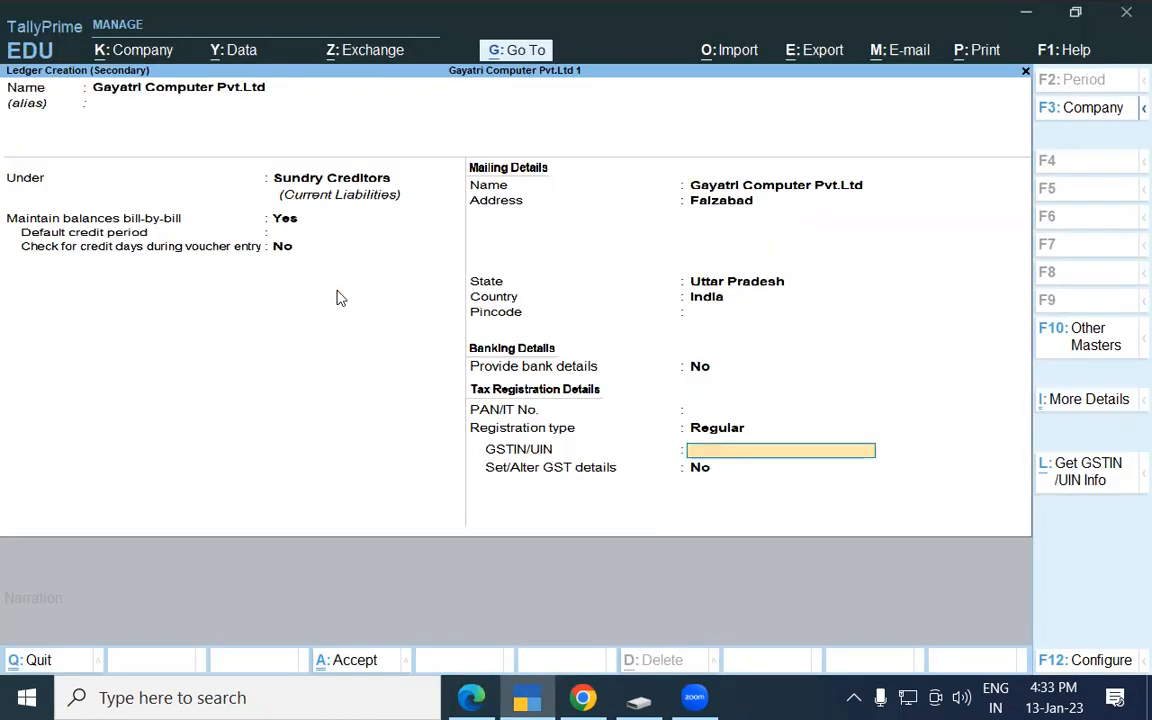
key("ctrl")
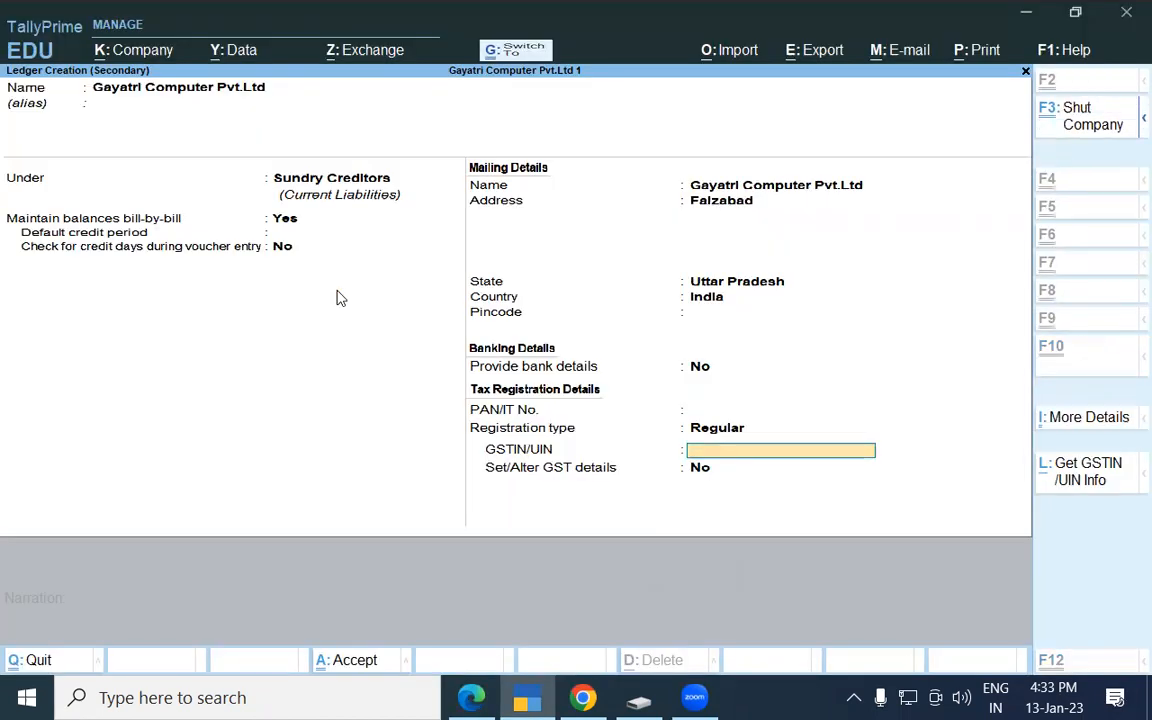
key("ctrl+alt+v")
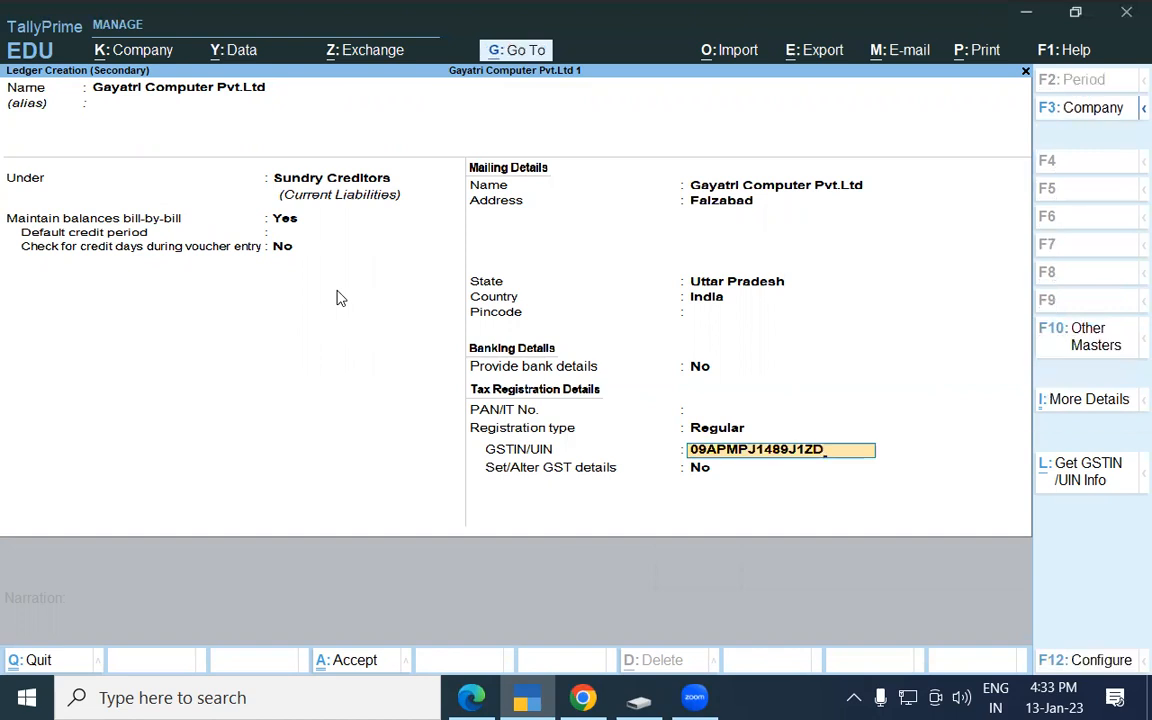
key("Return")
key("Return")
key("Return")
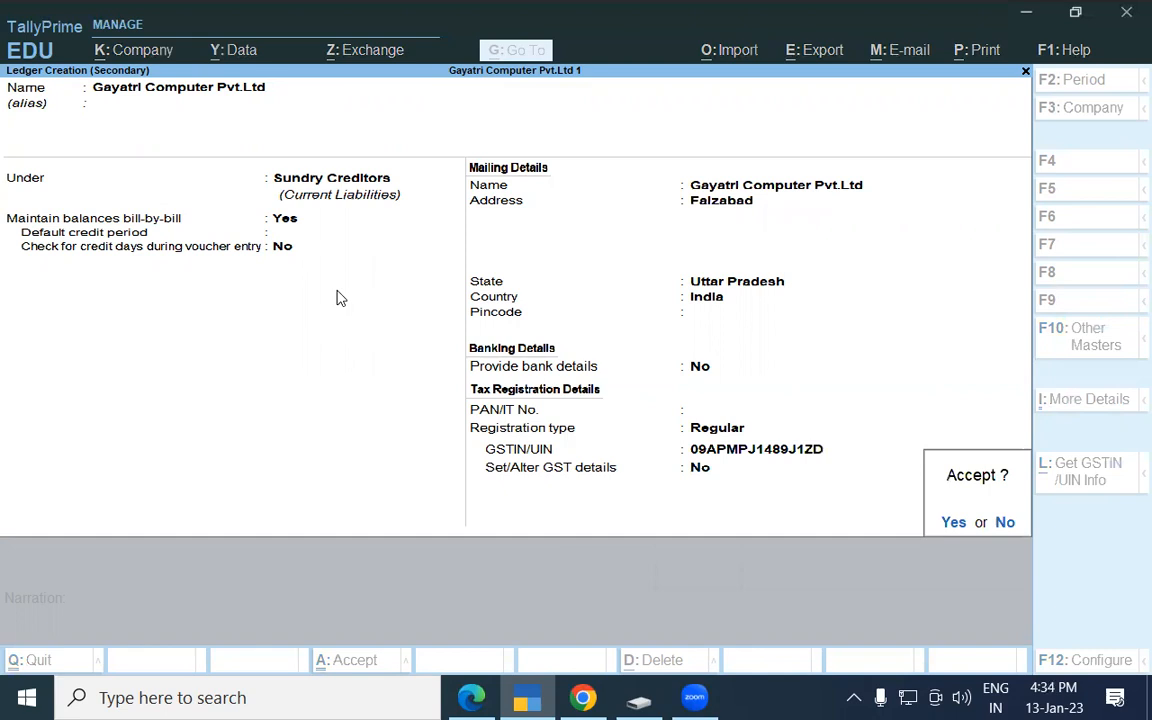
key("Return")
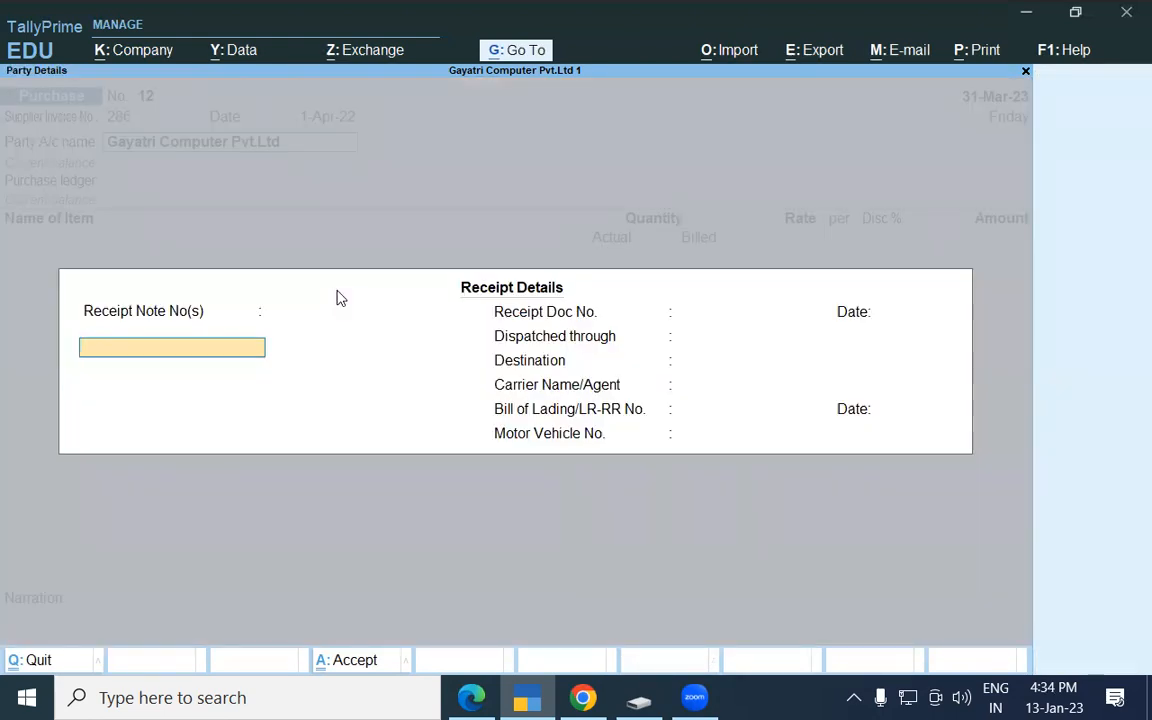
- Leave all the receipt details of the purchase blank and proceed to the party details
key("Return")
key("Return")
key("Return")
key("Return")
key("Return")
key("Return")
key("Return")
key("Return")
key("Return")
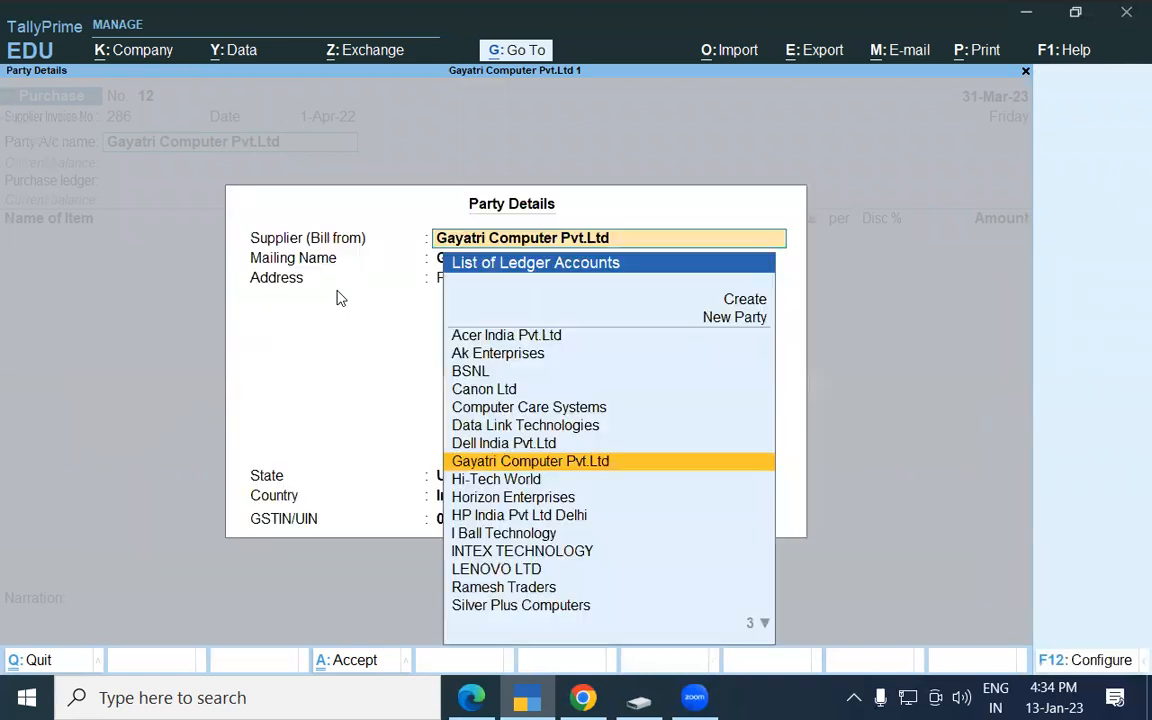
- Accept the party details for Gayatri Computer Pvt.Ltd and choose Purchase Local as the purchase ledger
key("Return")
key("Return")
key("Return")
key("Return")
key("Return")
key("Return")
key("Return")
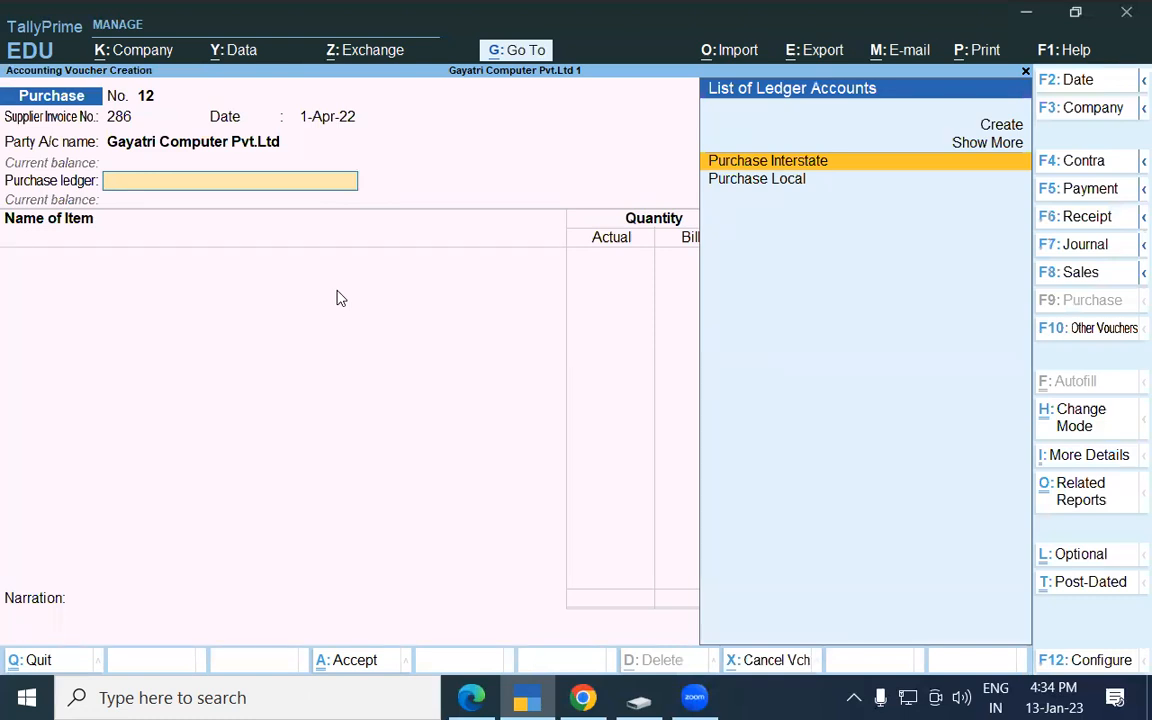
key("Down")
key("Return")
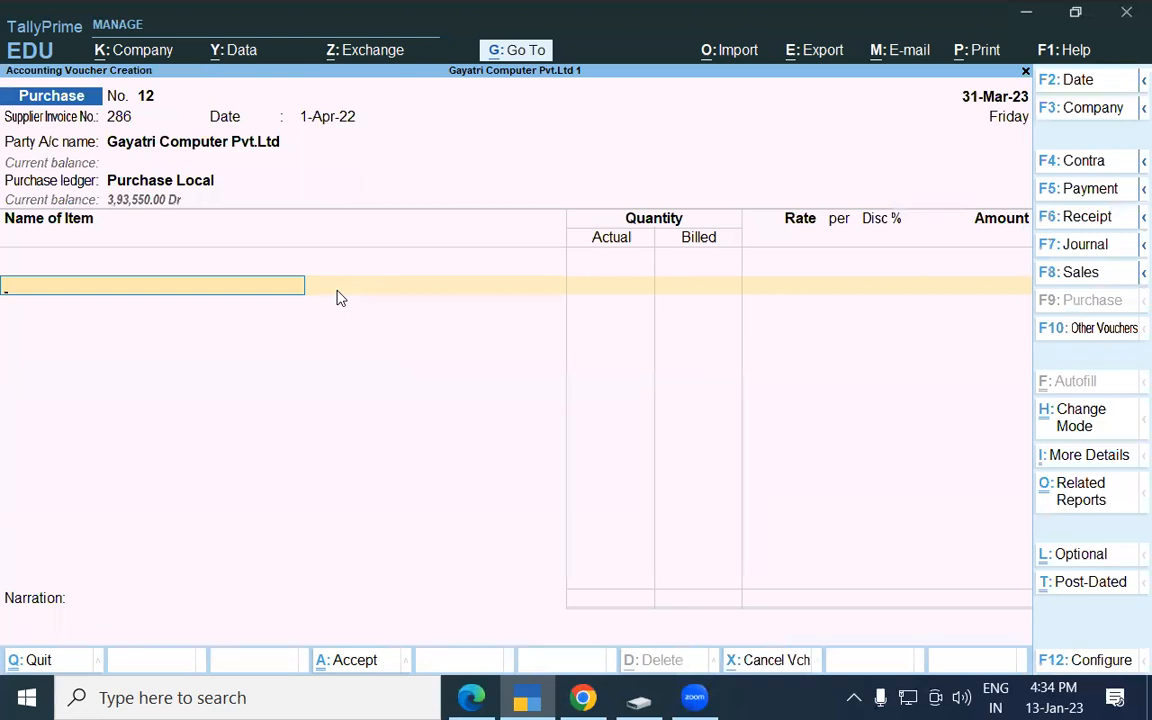
- Copy the JioFi modem's full name from exercise 16 in the PDF into a new stock item's name, leaving its alias blank
key("alt+Tab")
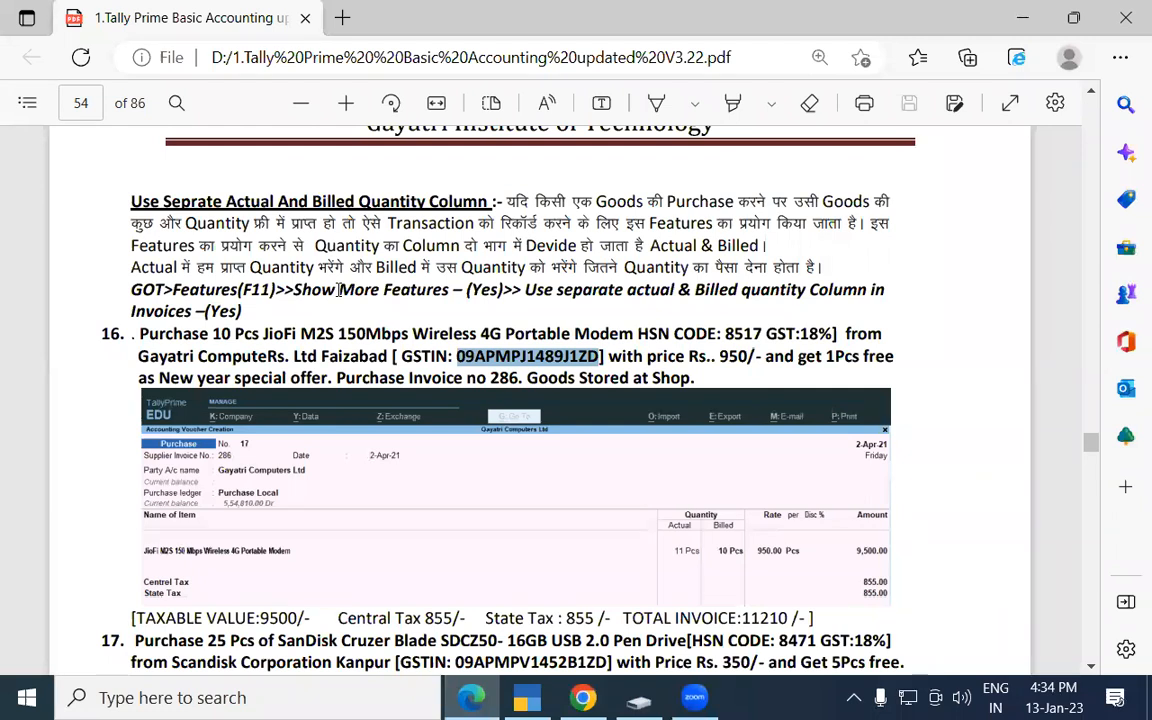
left_click_drag(253, 334, 637, 336)
left_click(294, 336)
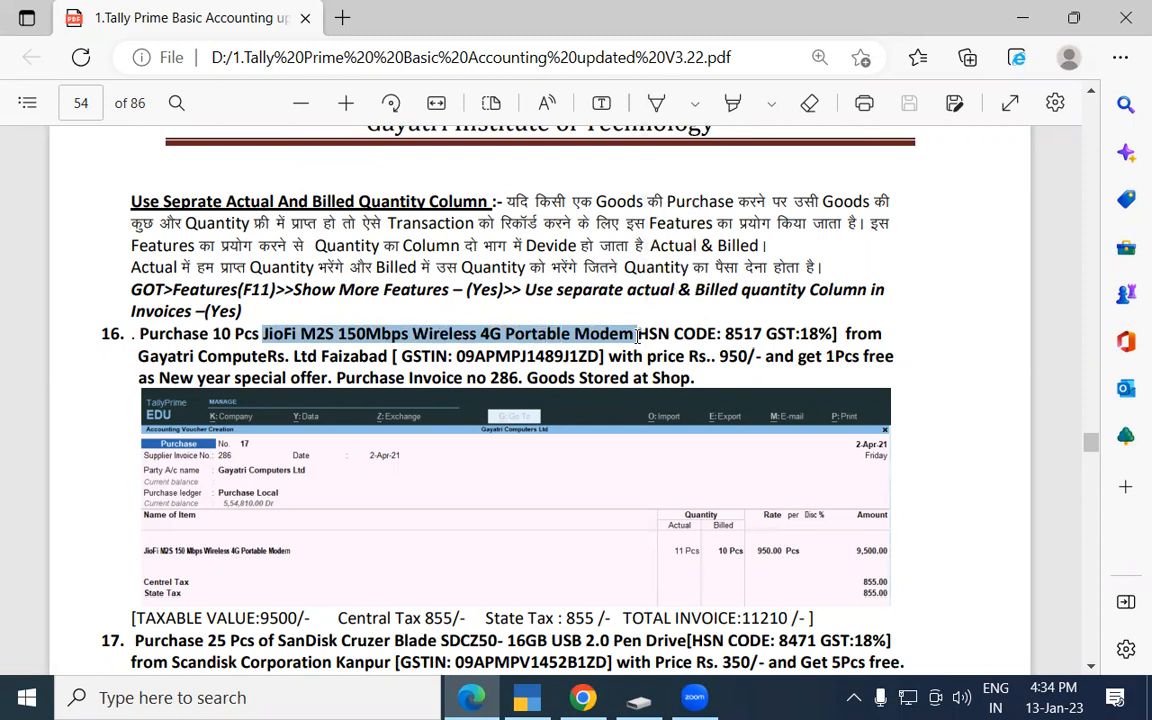
key("alt+Tab")
key("alt+c")
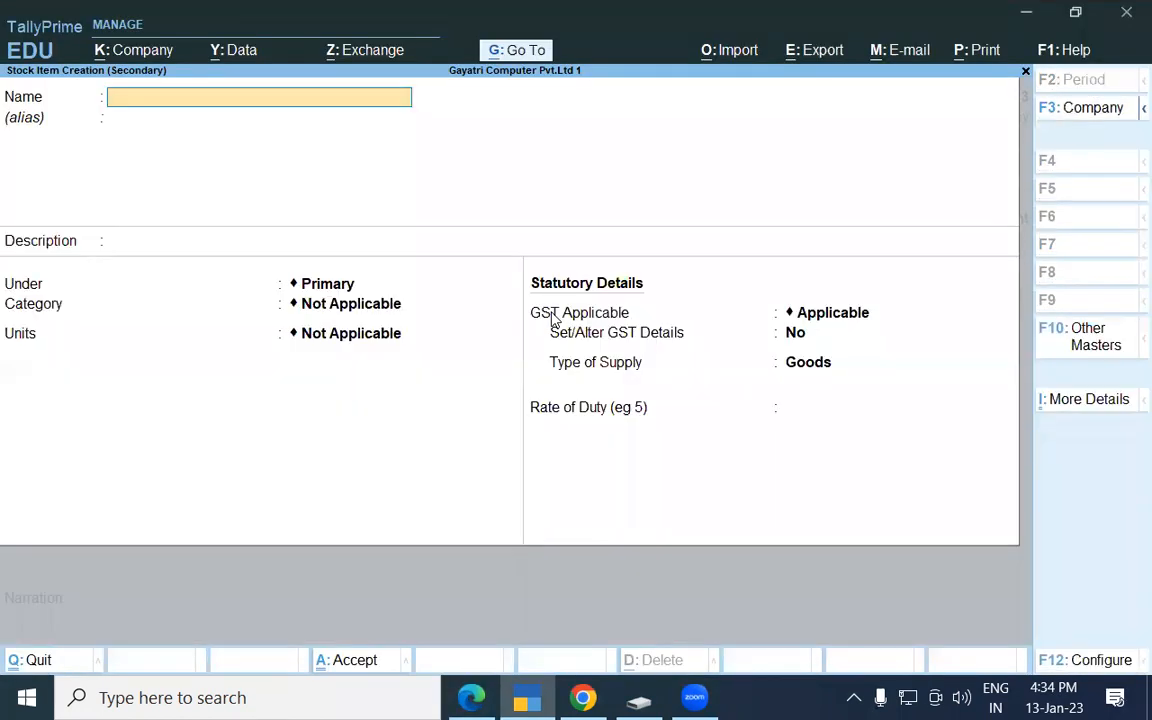
key("ctrl+v")
key("Return")
key("Return")
key("Return")
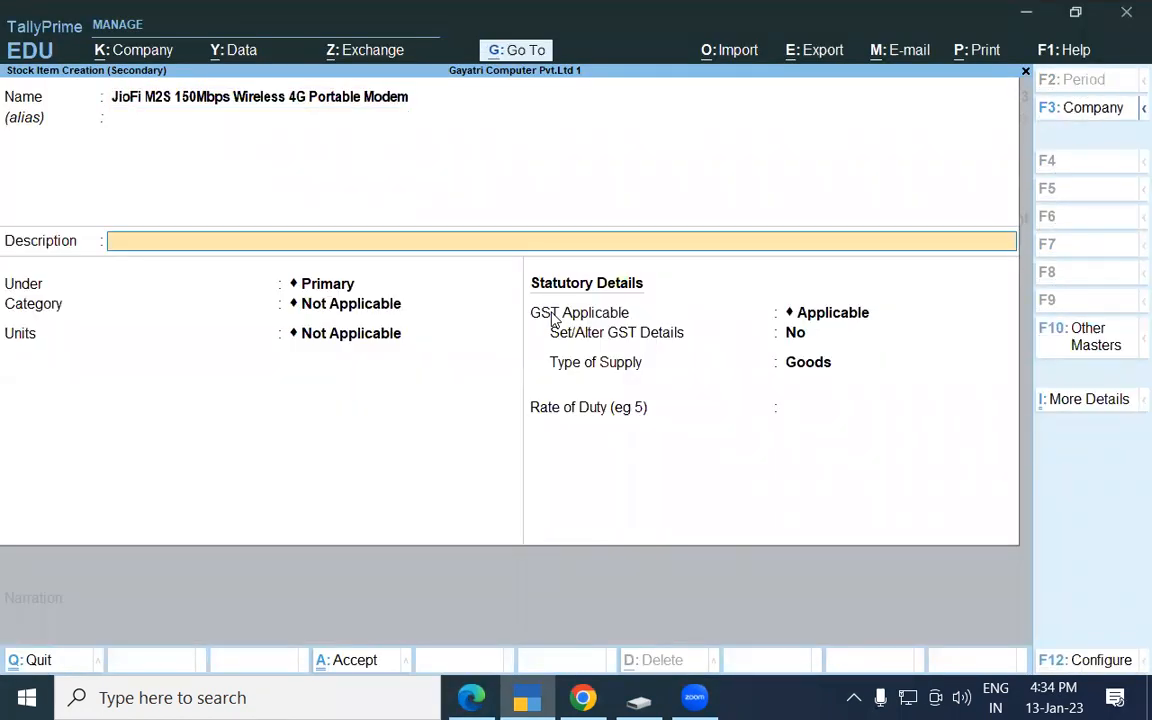
- Create a stock group named Modem under Primary for the item, without adding quantities, and enable setting its GST details
key("alt+c")
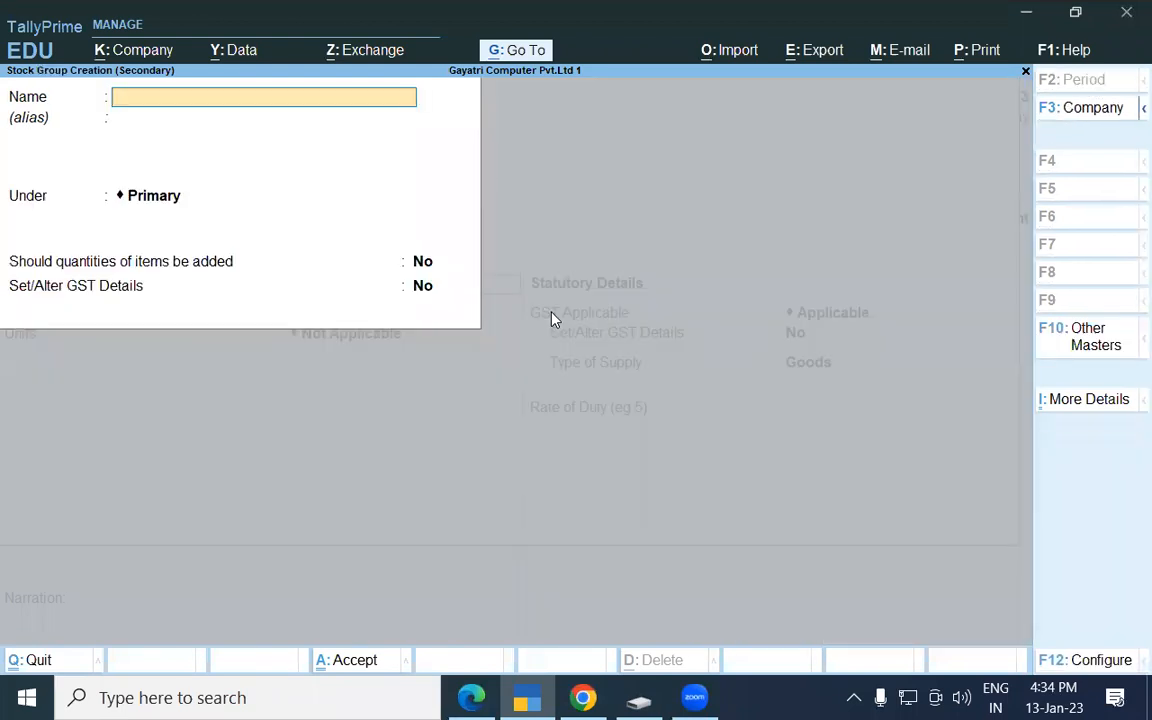
type("Modem")
key("Return")
key("Return")
key("Return")
key("Return")
key("y")
key("Return")
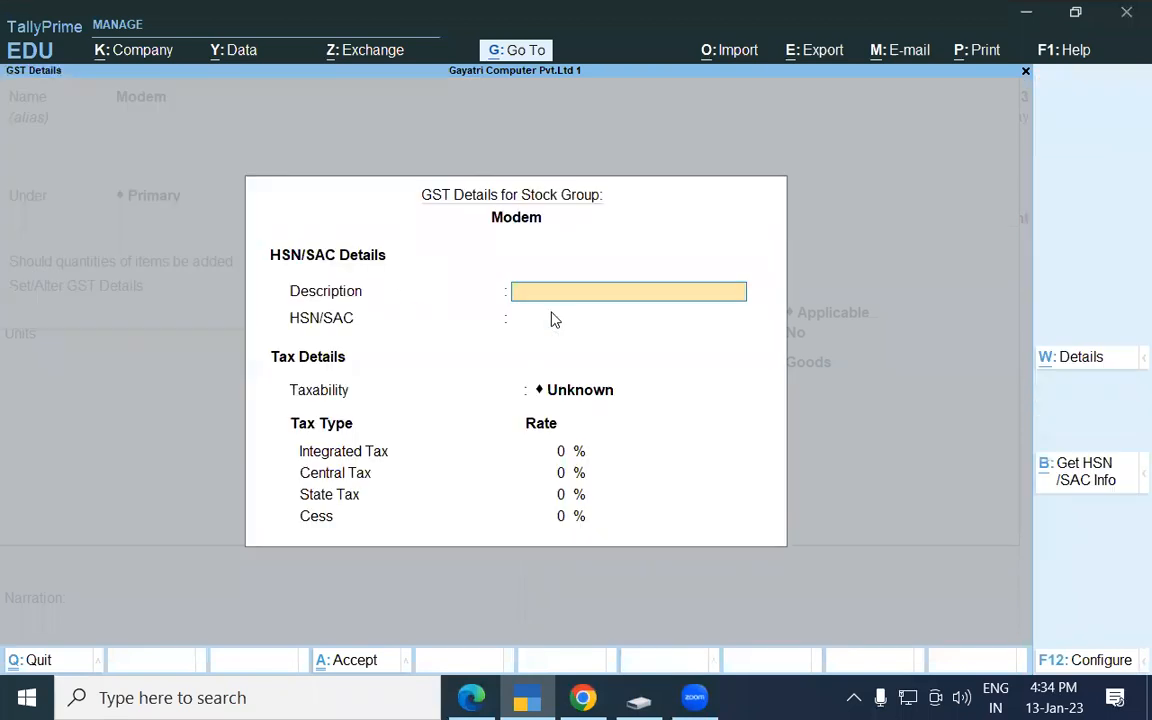
- Give the Modem group the GST description Modem, HSN/SAC 8517, taxability Taxable and 18 % integrated tax, and save the group
type("Modem")
key("Return")
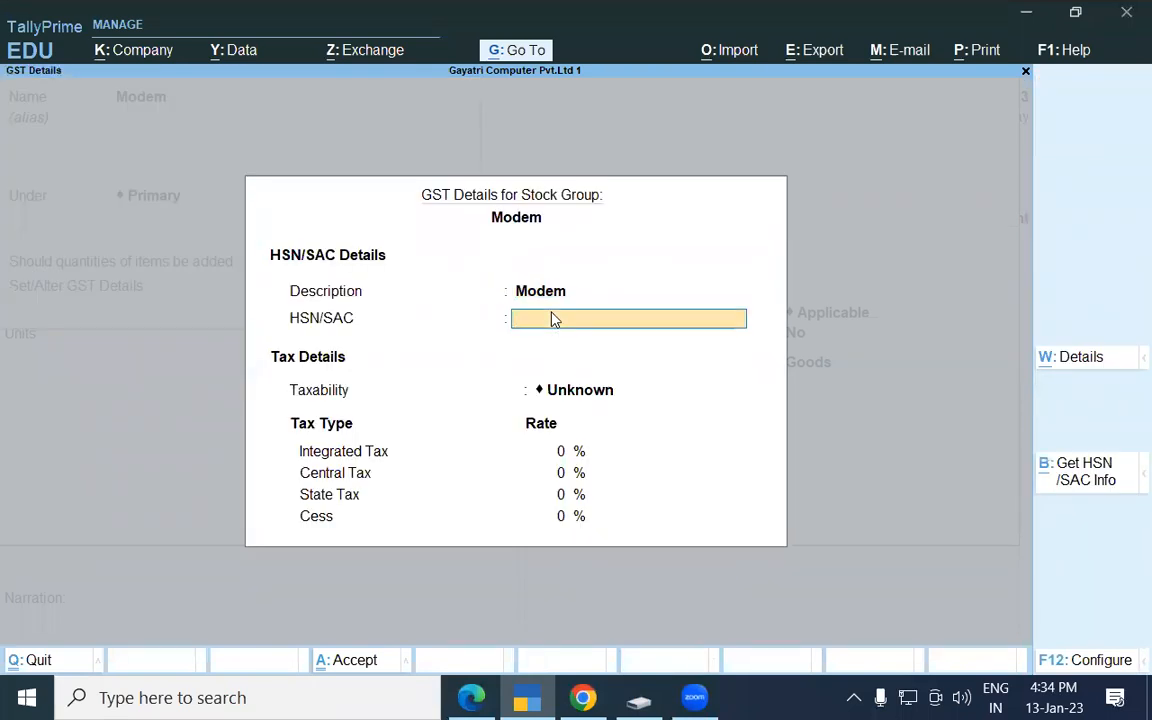
type("8517")
key("Return")
type("T")
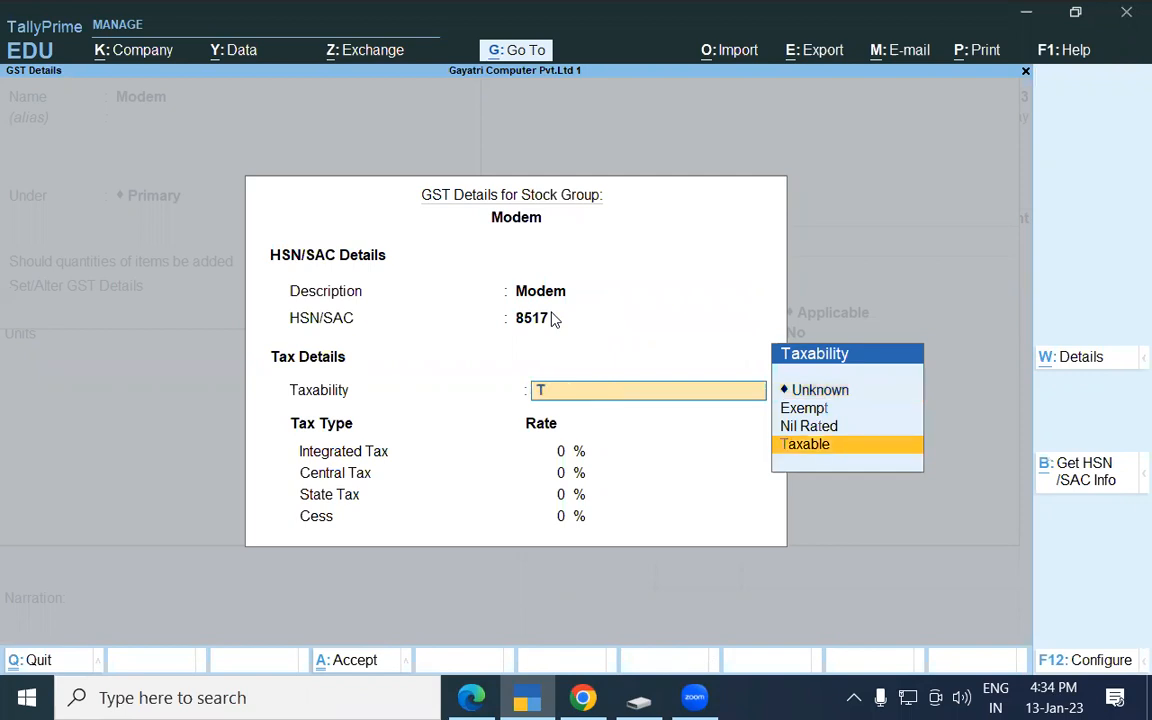
key("Return")
type("18")
key("Return")
key("Return")
key("Return")
key("Return")
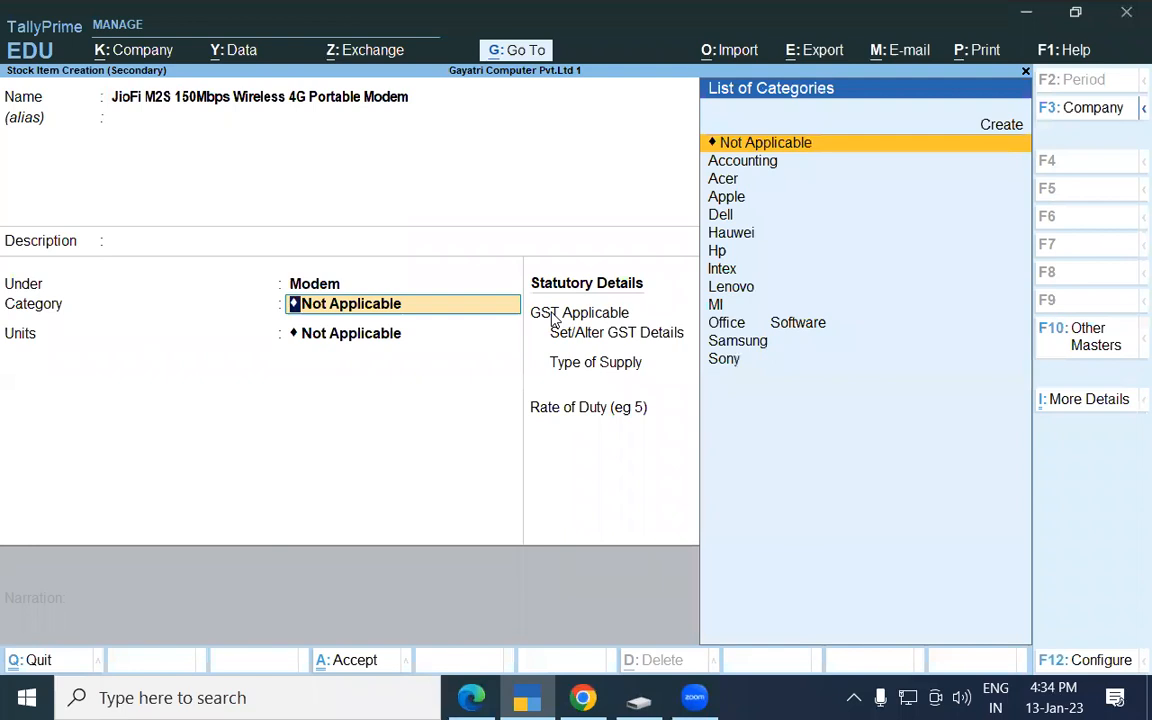
- Keep the item's category Not Applicable, set its unit to pcs, accept the default statutory details and save the stock item
key("Return")
key("Down")
key("Down")
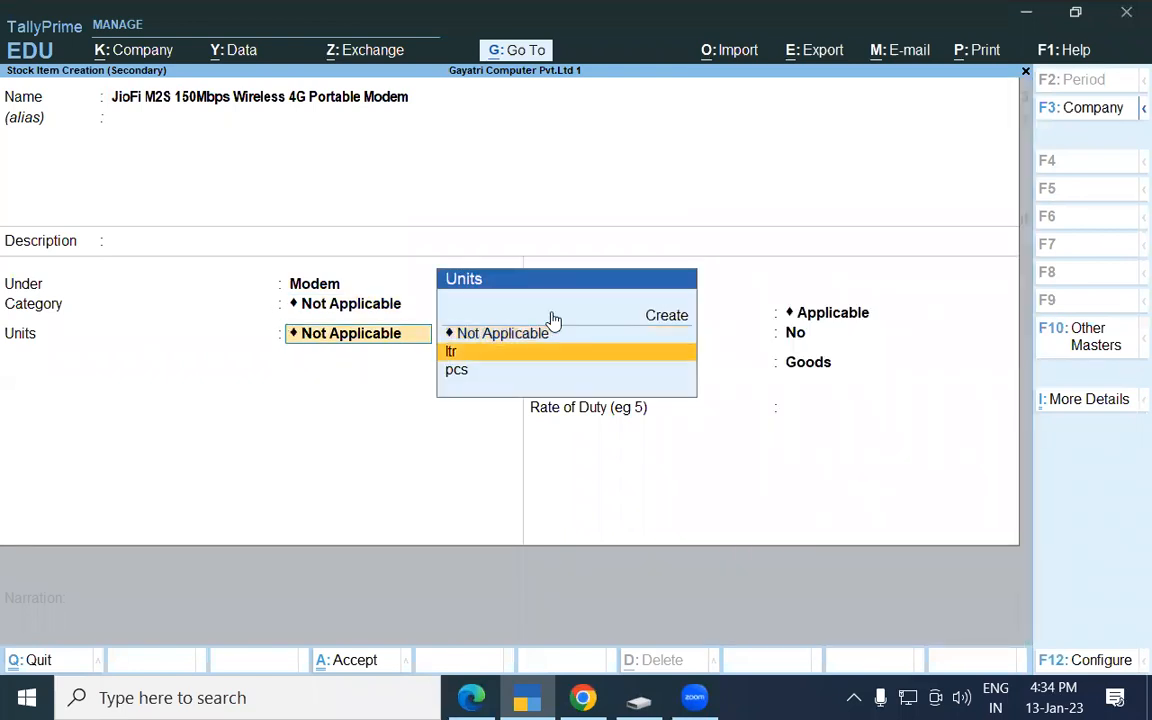
key("Return")
key("Return")
key("Return")
key("Return")
key("Return")
key("Return")
key("Return")
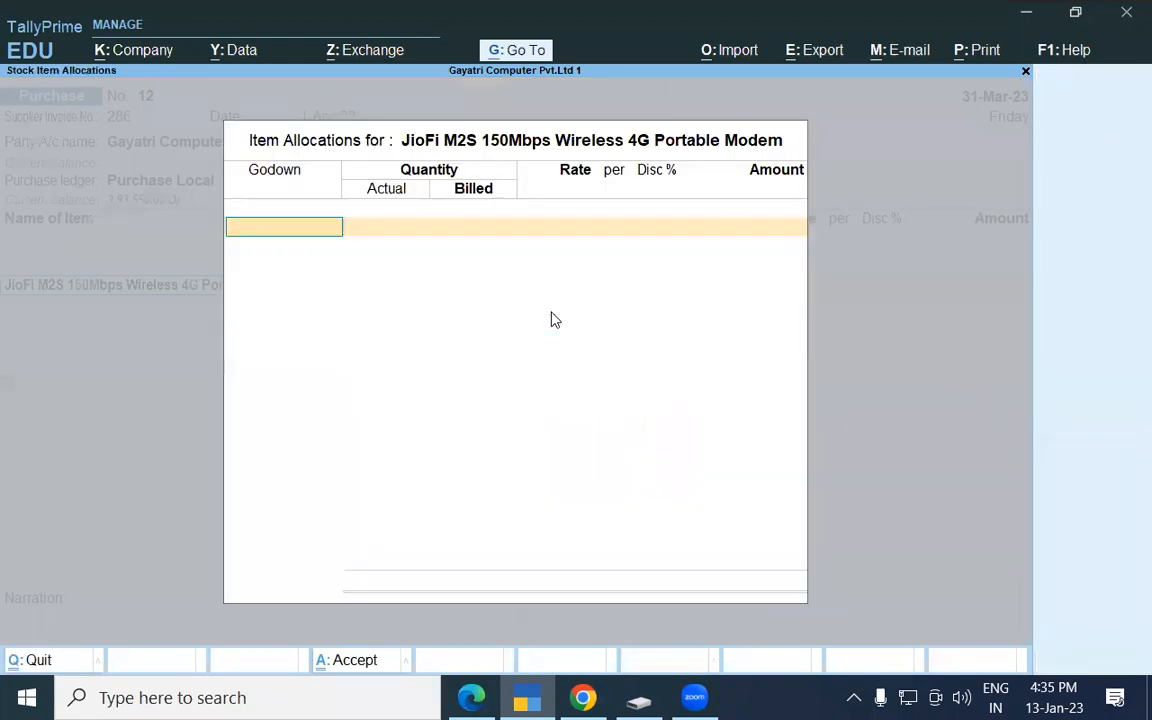
- Allocate the modem to the Shop godown with an actual quantity of 11 pcs and a billed quantity of 10 pcs
key("Down")
key("Down")
key("Down")
key("Up")
key("Return")
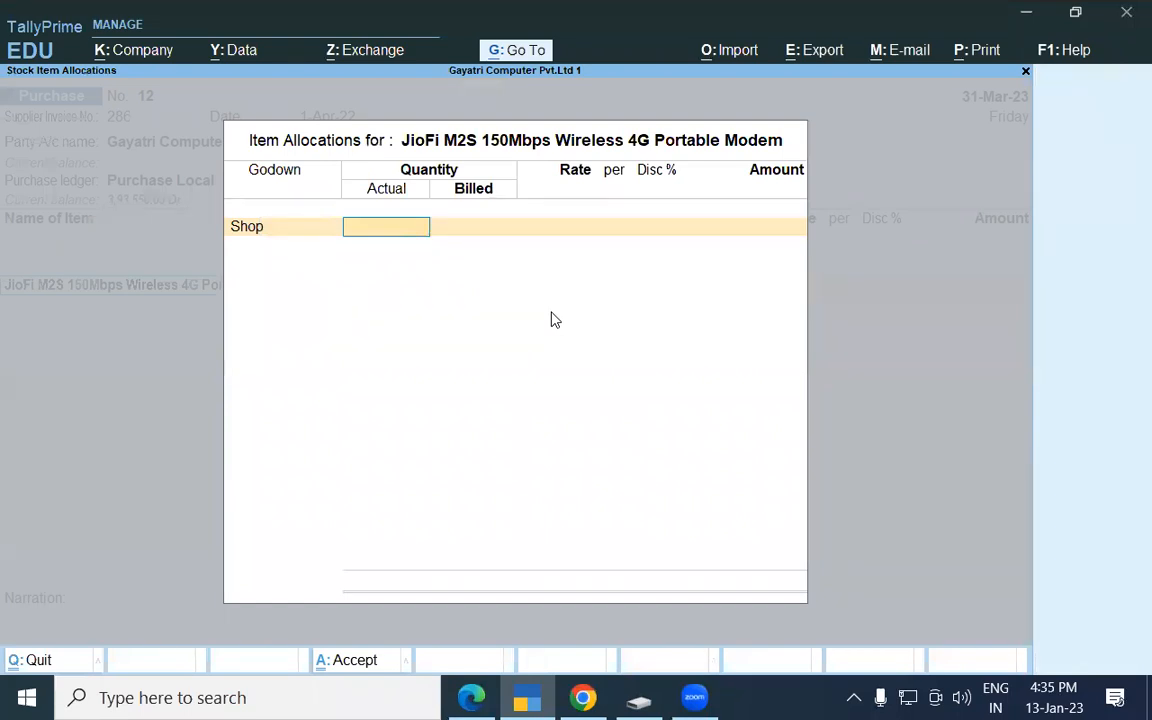
key("alt+Tab")
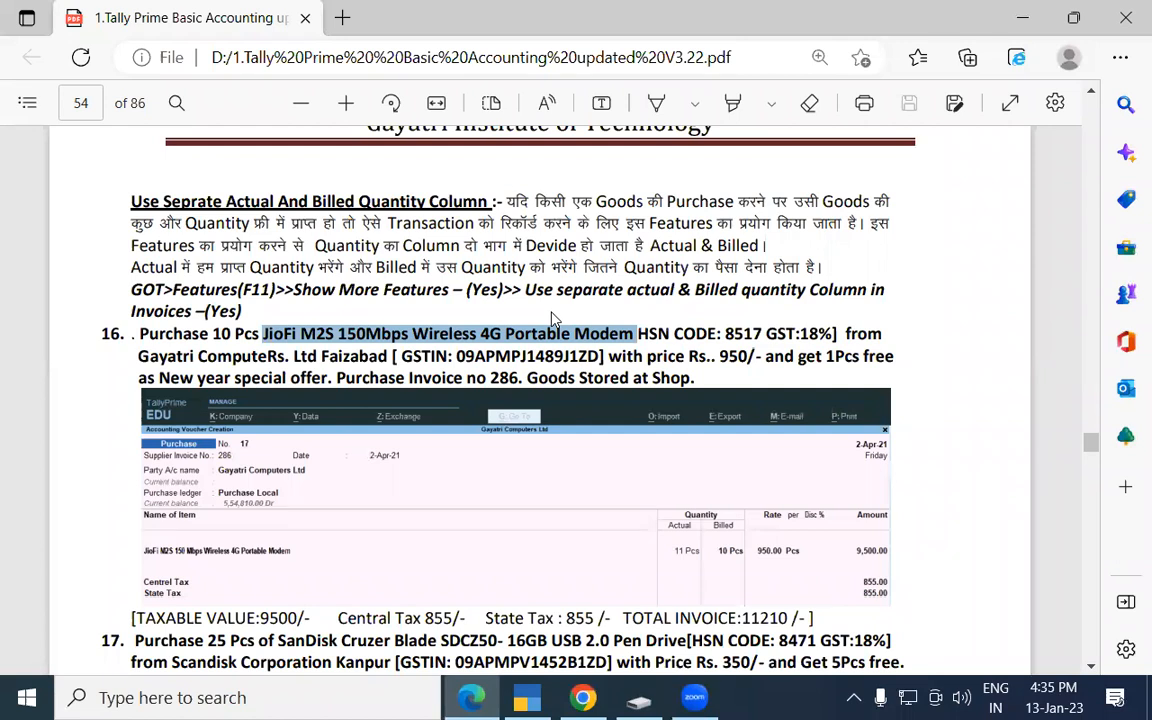
key("alt+Tab")
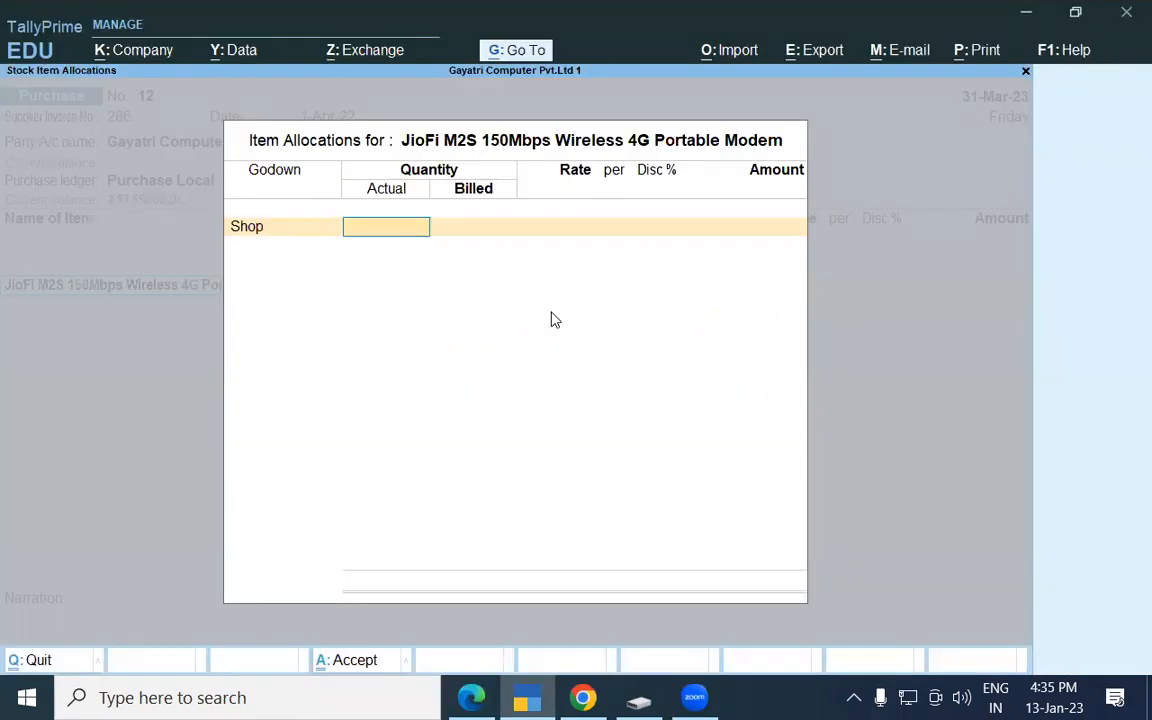
type("11")
key("Return")
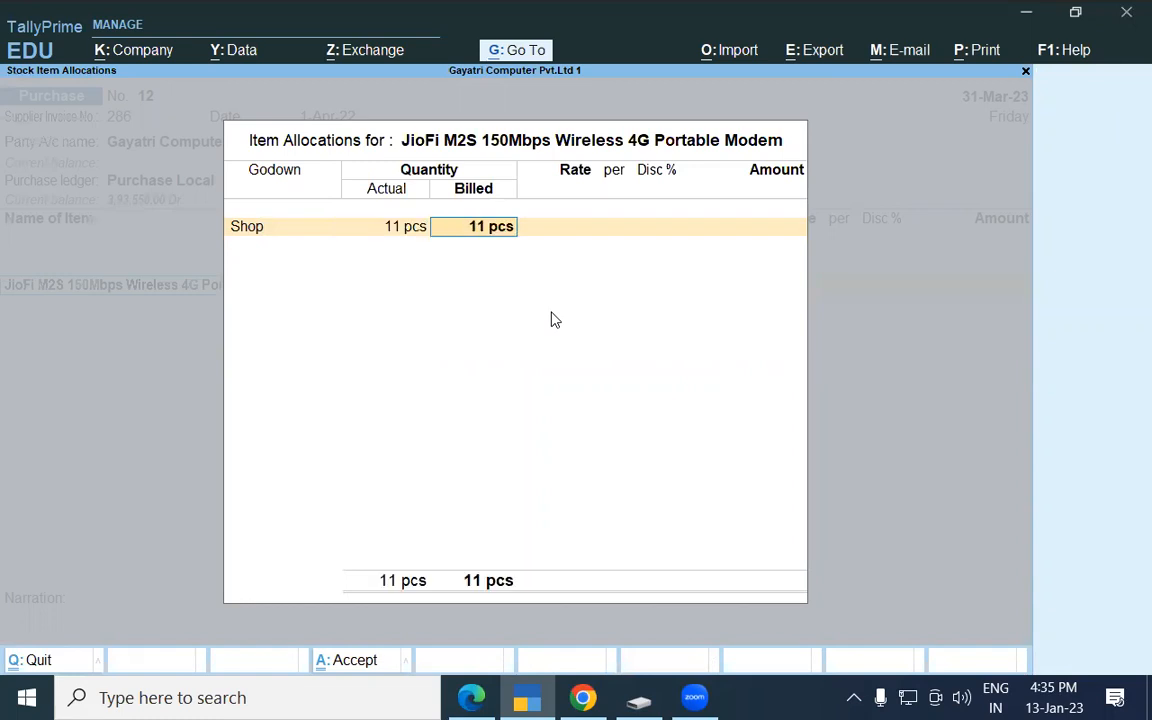
type("10")
key("Return")
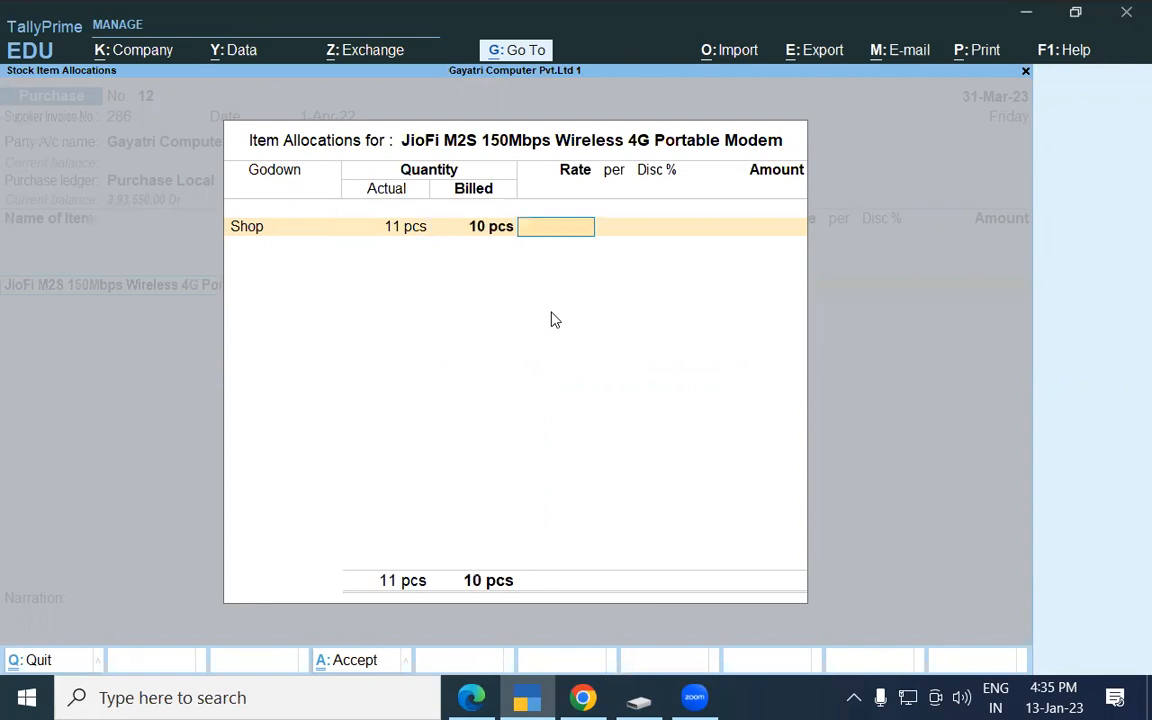
- Set the modem's rate to 950 per pcs without a discount, accept the allocation and finish the voucher's item list
type("950")
key("Return")
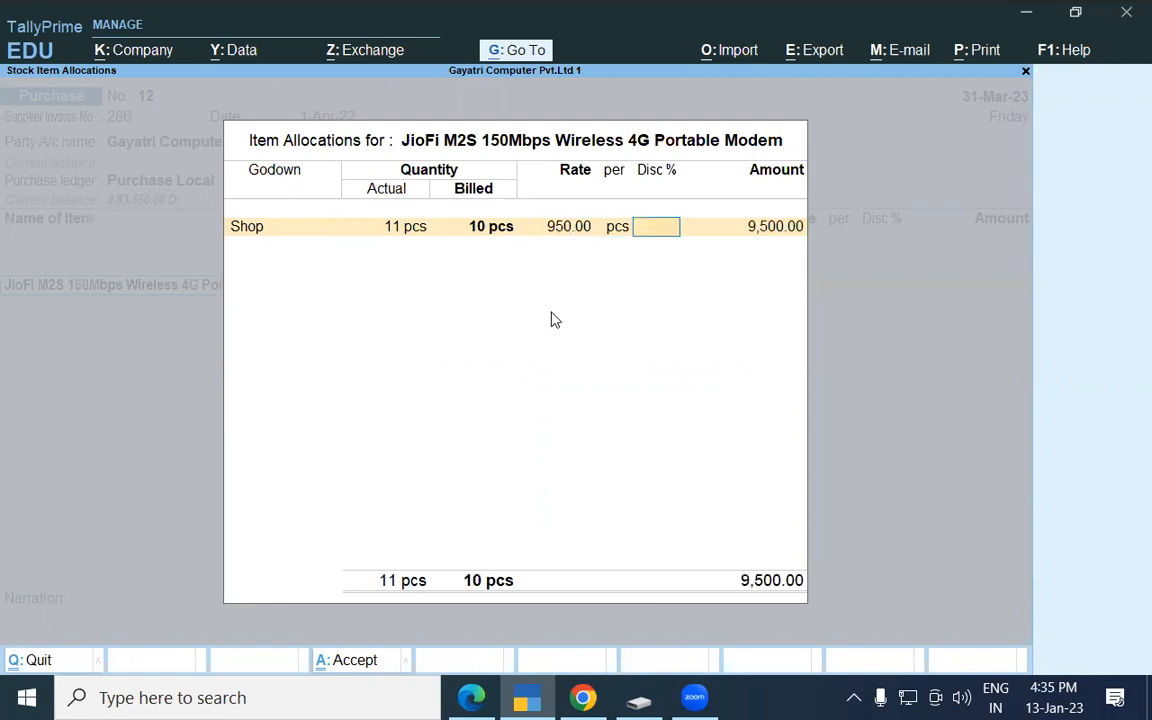
key("Return")
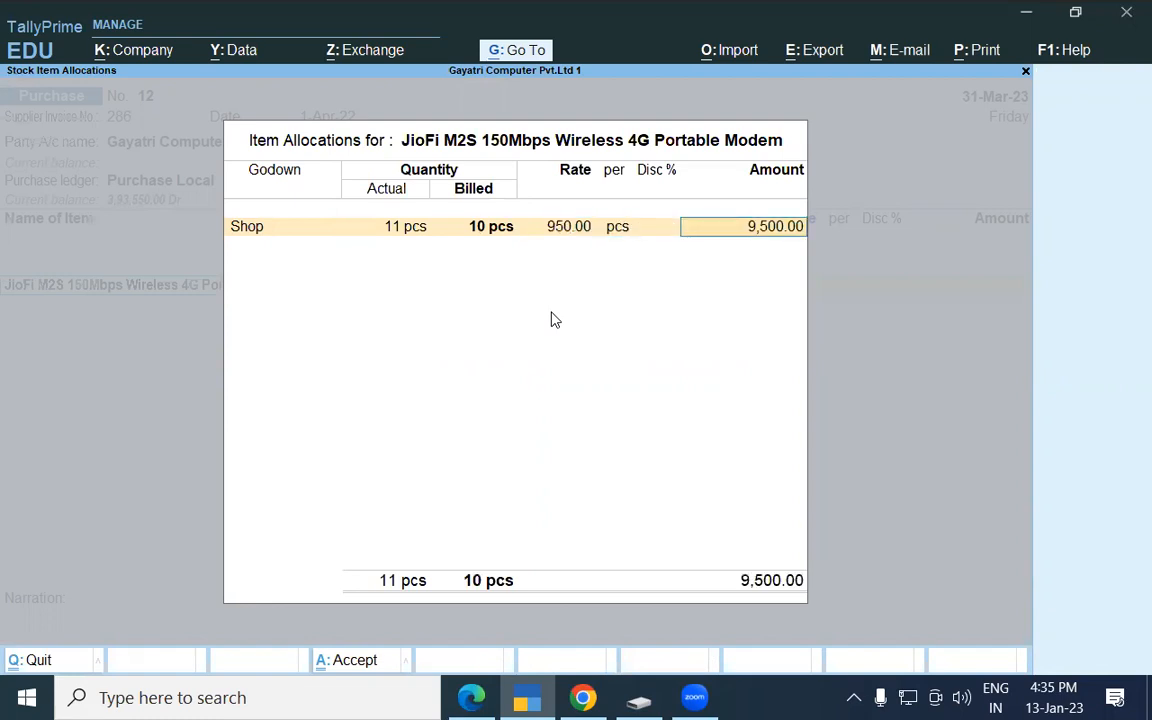
key("Return")
key("Return")
key("Return")
key("Return")
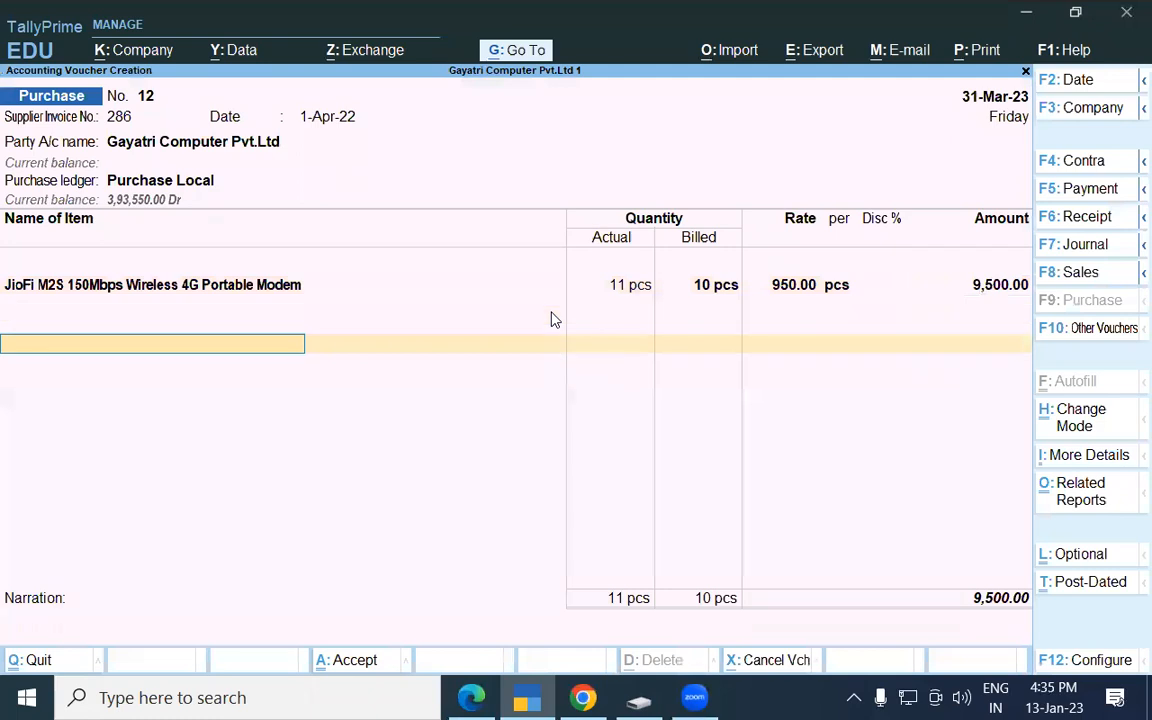
- Add the Central Tax and State Tax ledgers below the modem in the purchase voucher
type("Cen")
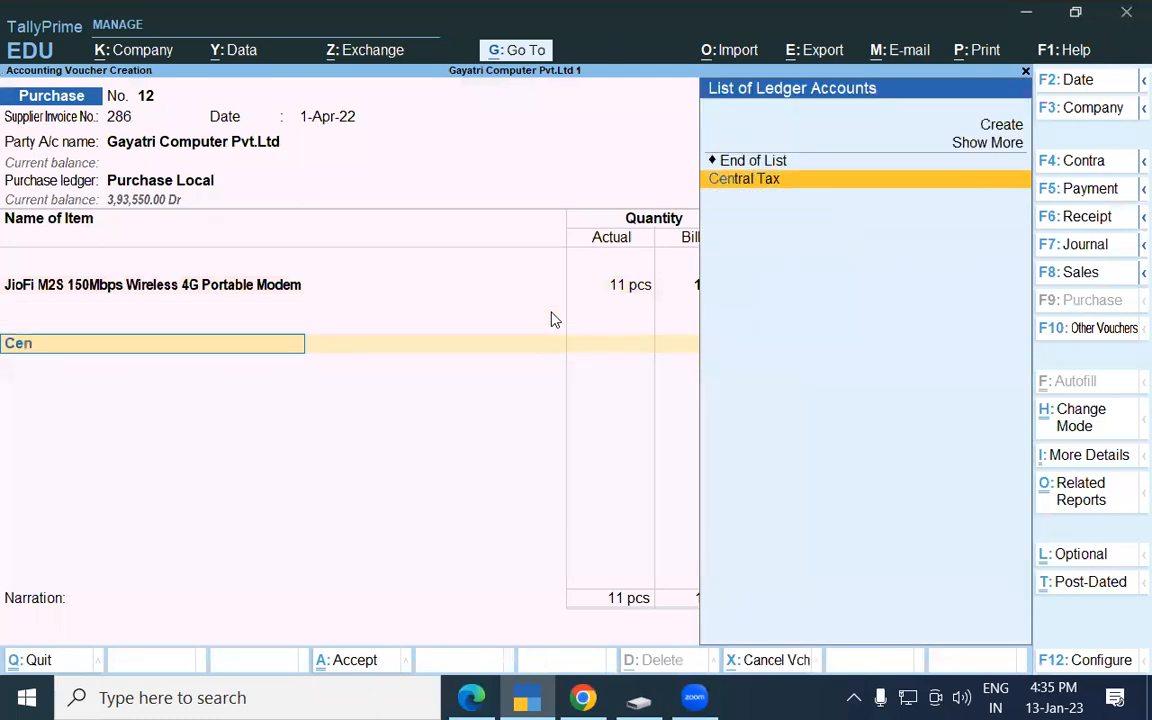
key("Return")
key("Return")
type("Sta")
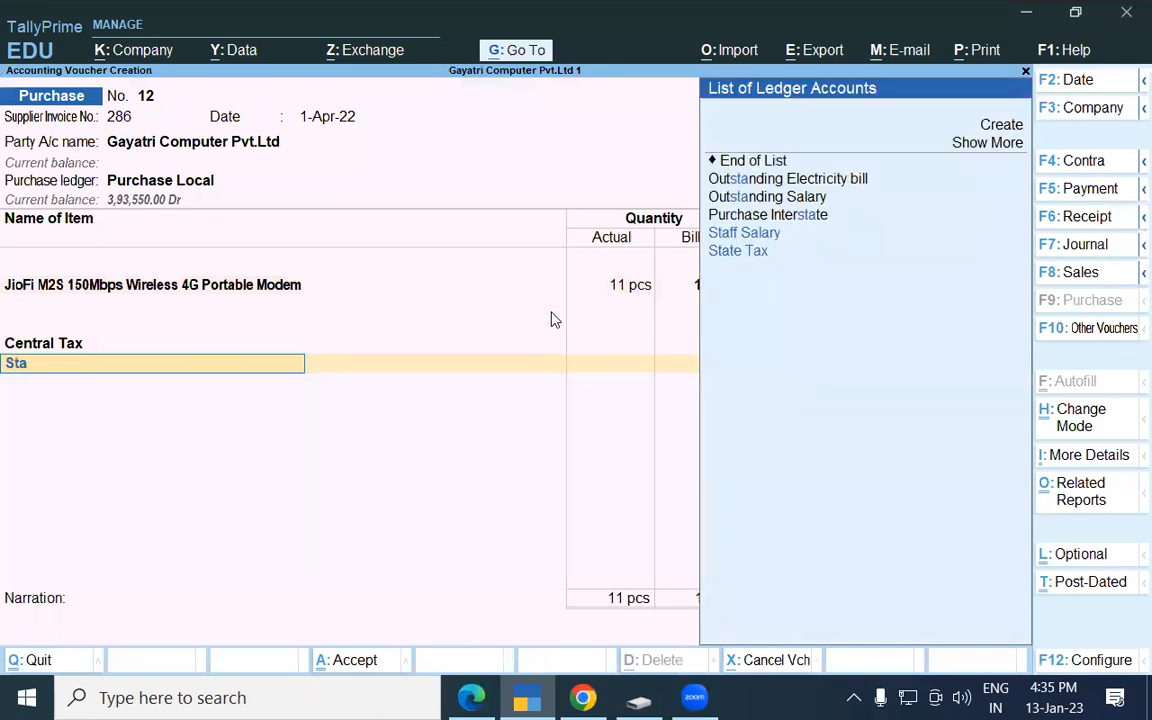
key("Down")
key("Return")
key("Return")
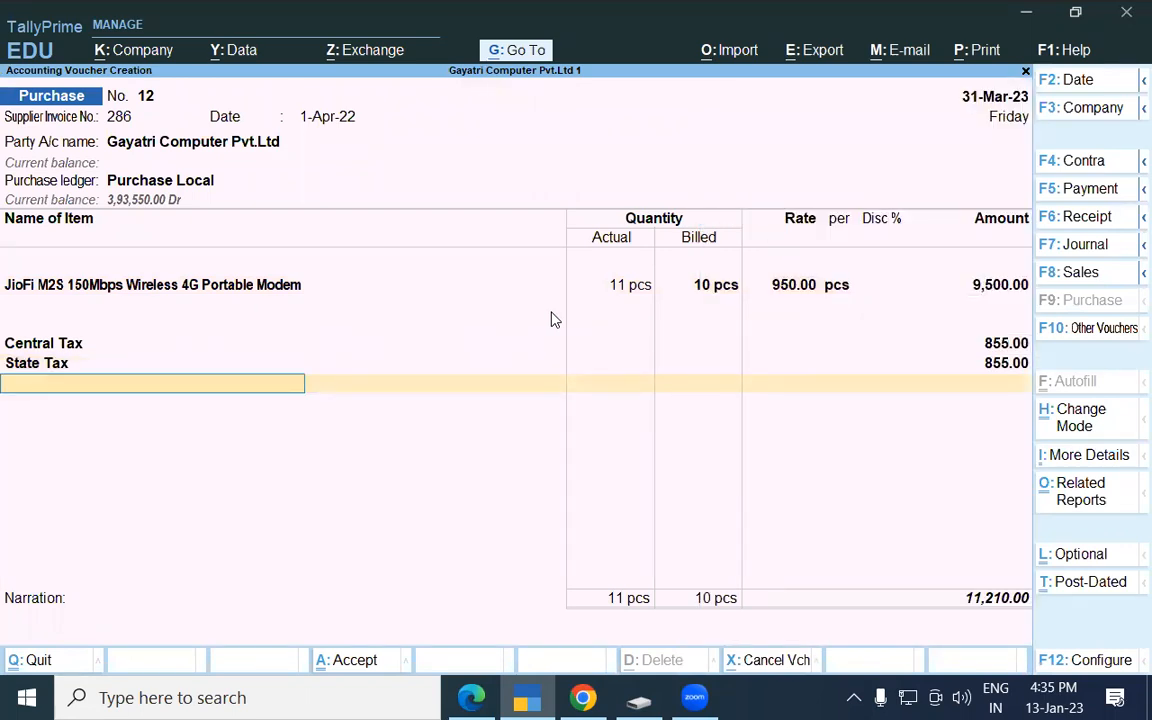
- End the ledger list, leave the narration blank, accept the New Ref bill-wise details for the supplier and save the purchase voucher
key("Return")
key("Return")
key("Return")
key("Return")
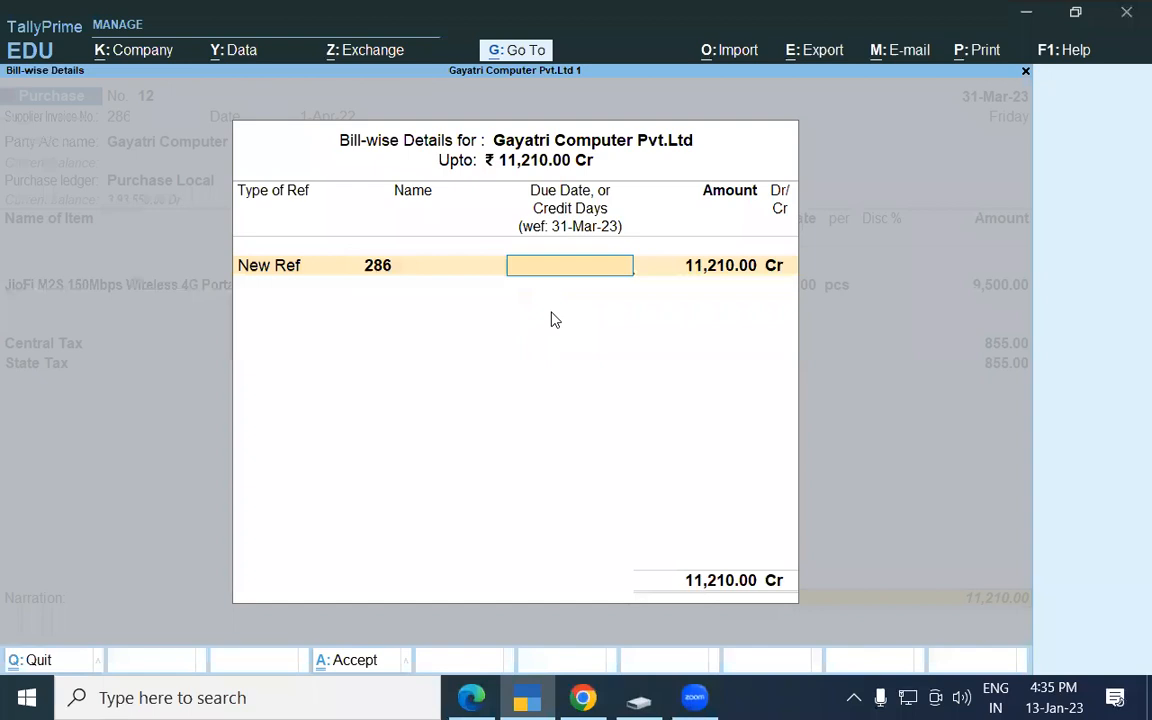
key("Return")
key("Return")
key("Return")
key("Return")
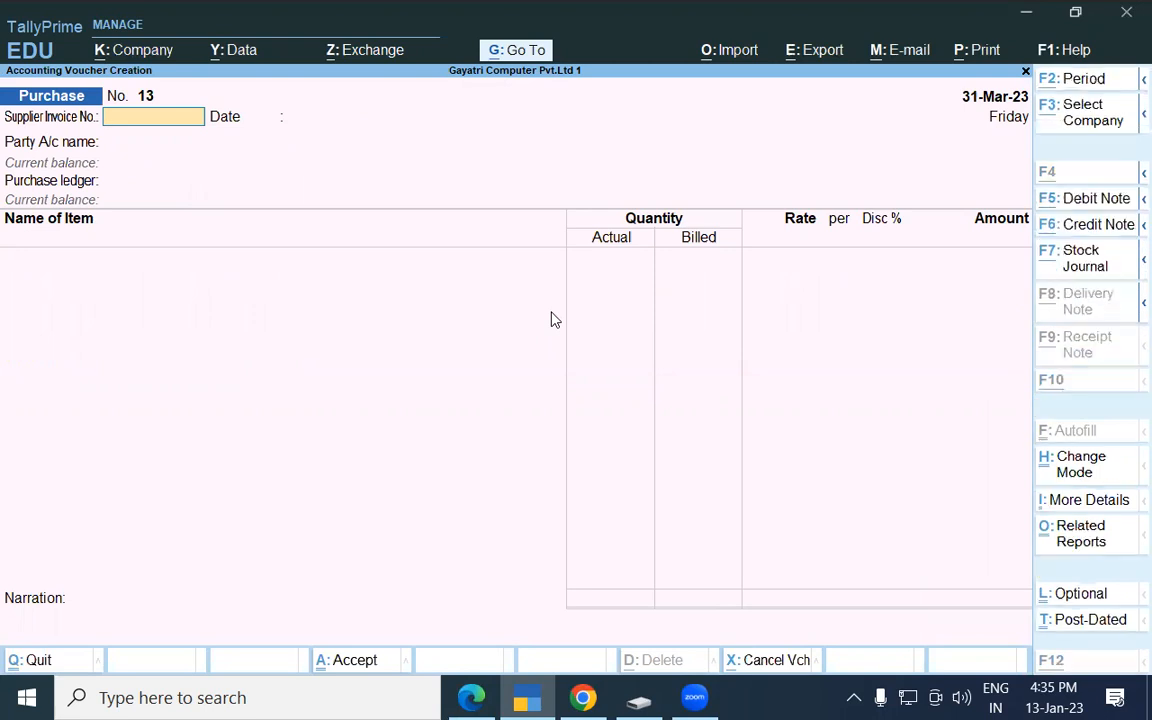
- Switch to the PDF and read purchase exercises 17 and 18 with their sample vouchers
key("alt+Tab")
scroll(342, 390, "down", 1)
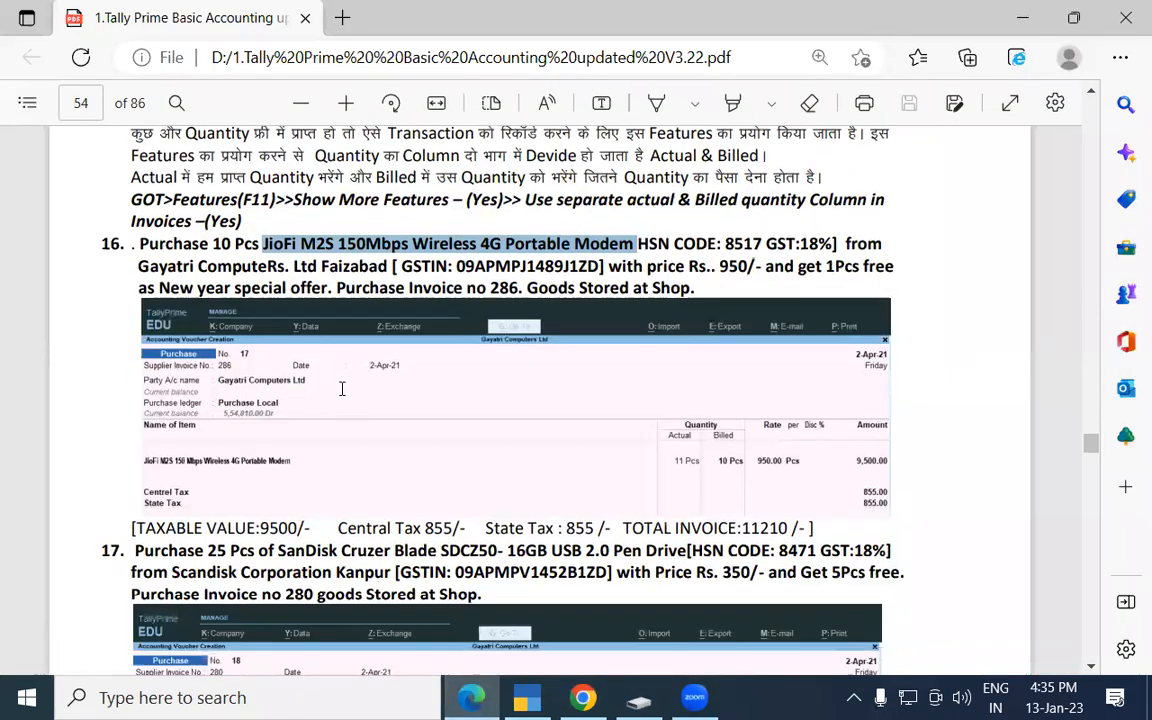
left_click(687, 301)
scroll(170, 462, "down", 2)
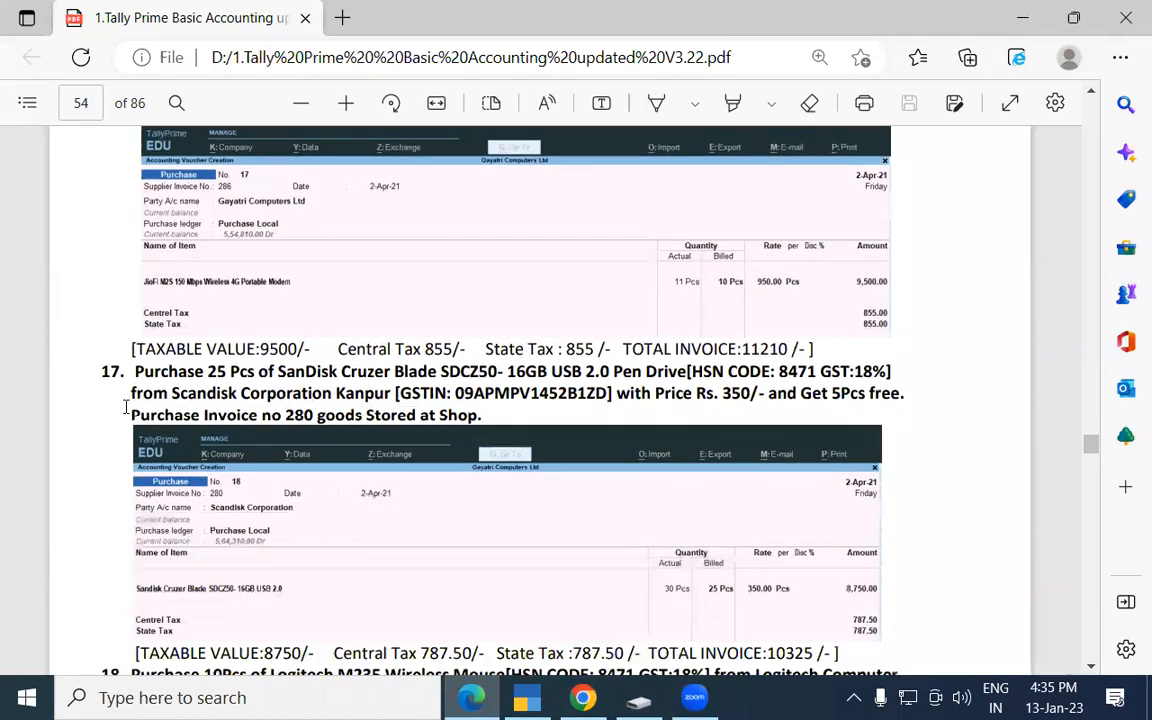
left_click_drag(134, 371, 229, 371)
left_click_drag(293, 388, 481, 415)
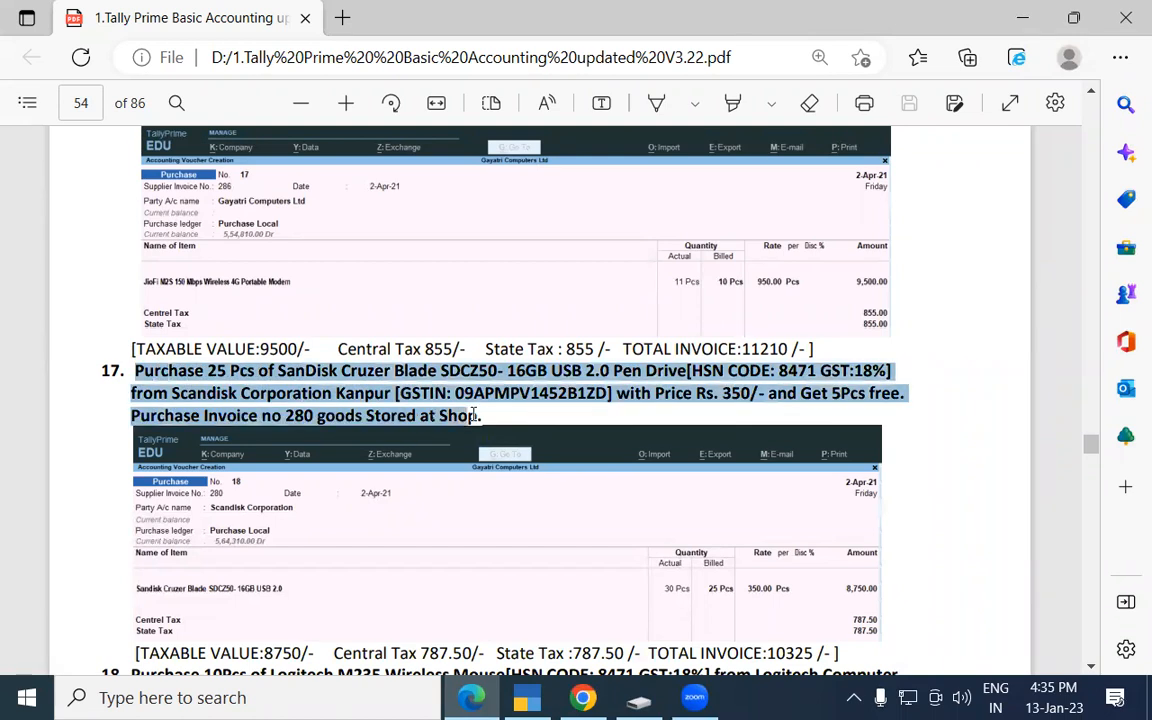
left_click(405, 415)
scroll(354, 331, "down", 1)
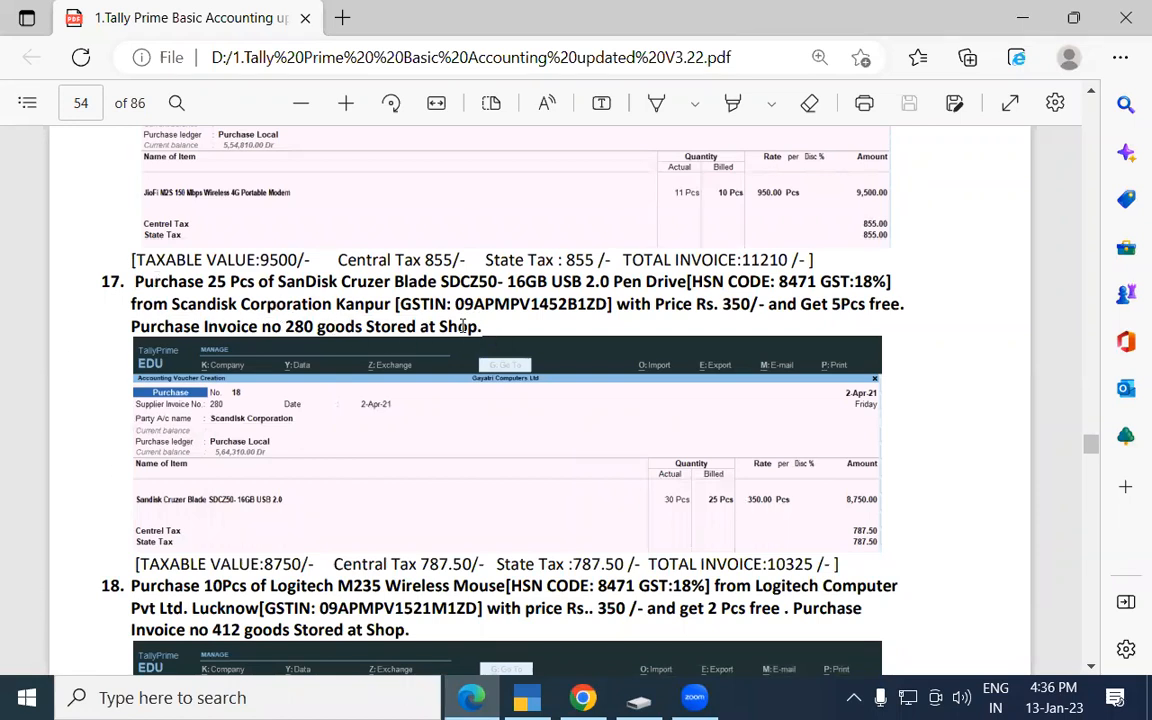
scroll(374, 328, "down", 3)
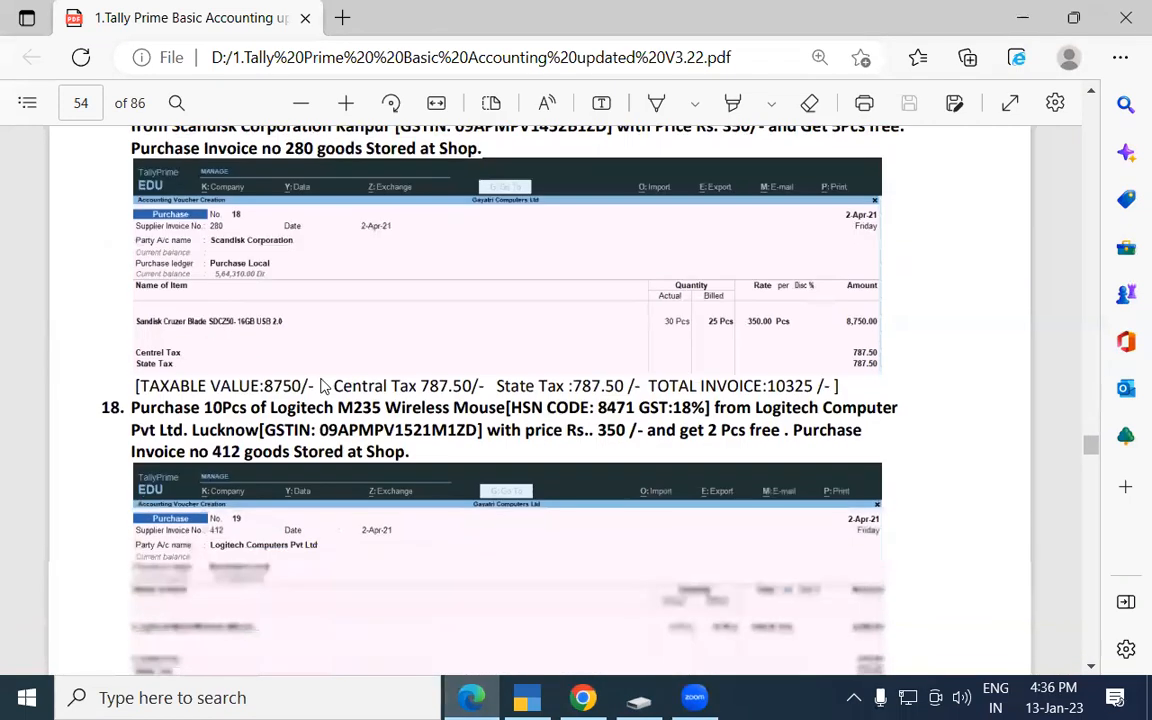
left_click_drag(131, 407, 409, 450)
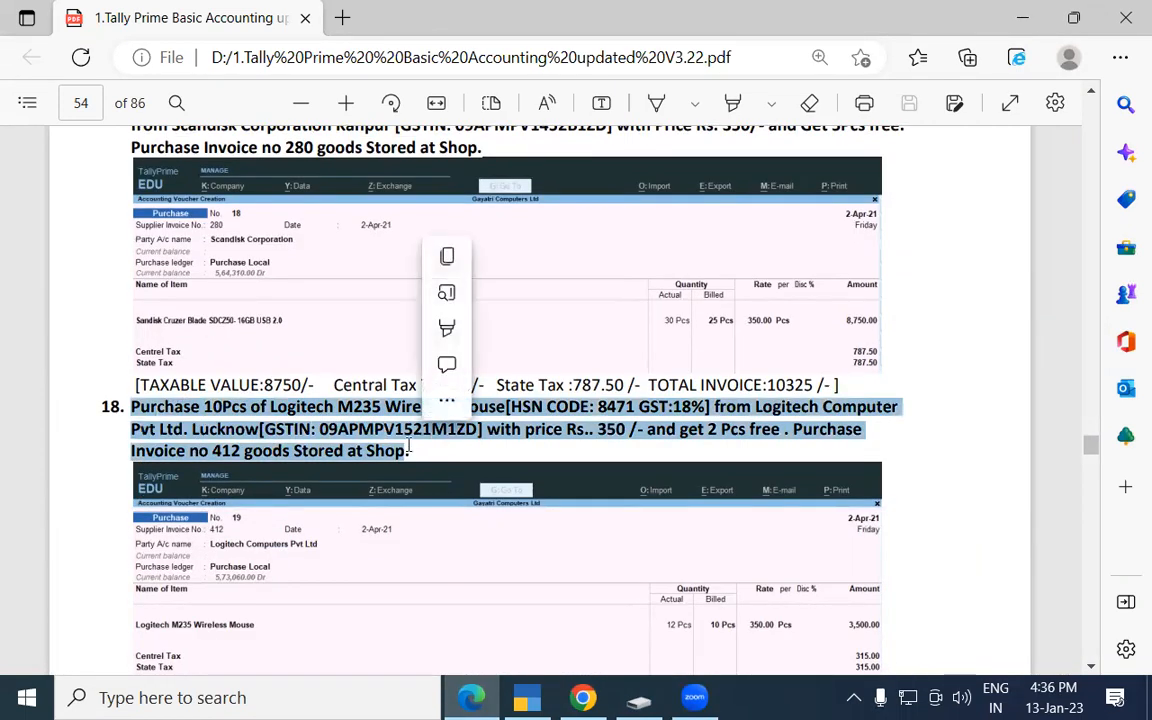
left_click(409, 450)
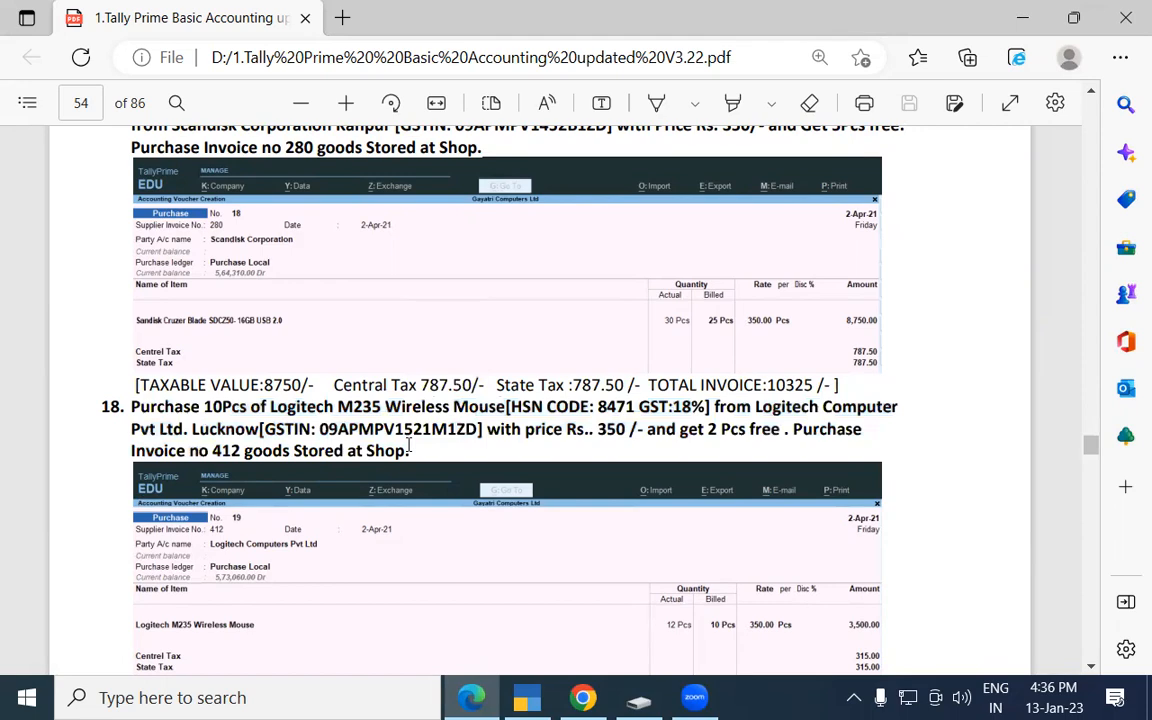
- Read exercise 19 and the Additional Cost On Purchase section on page 55 of the PDF
scroll(409, 447, "down", 5)
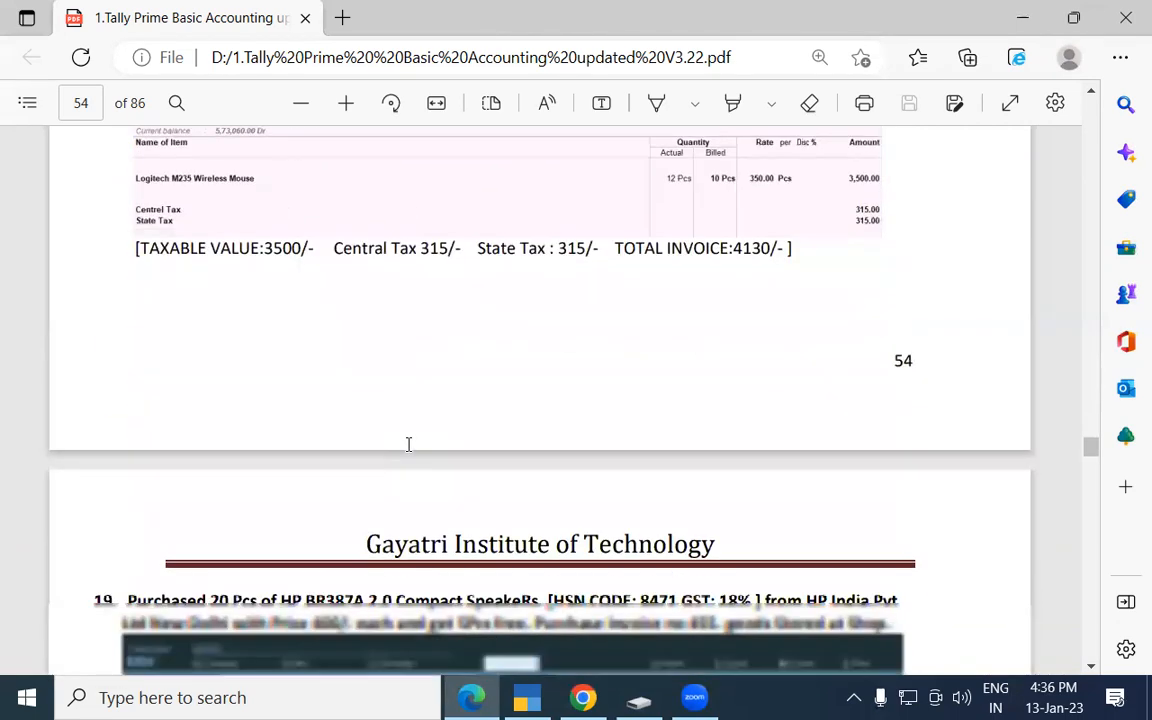
scroll(408, 444, "down", 5)
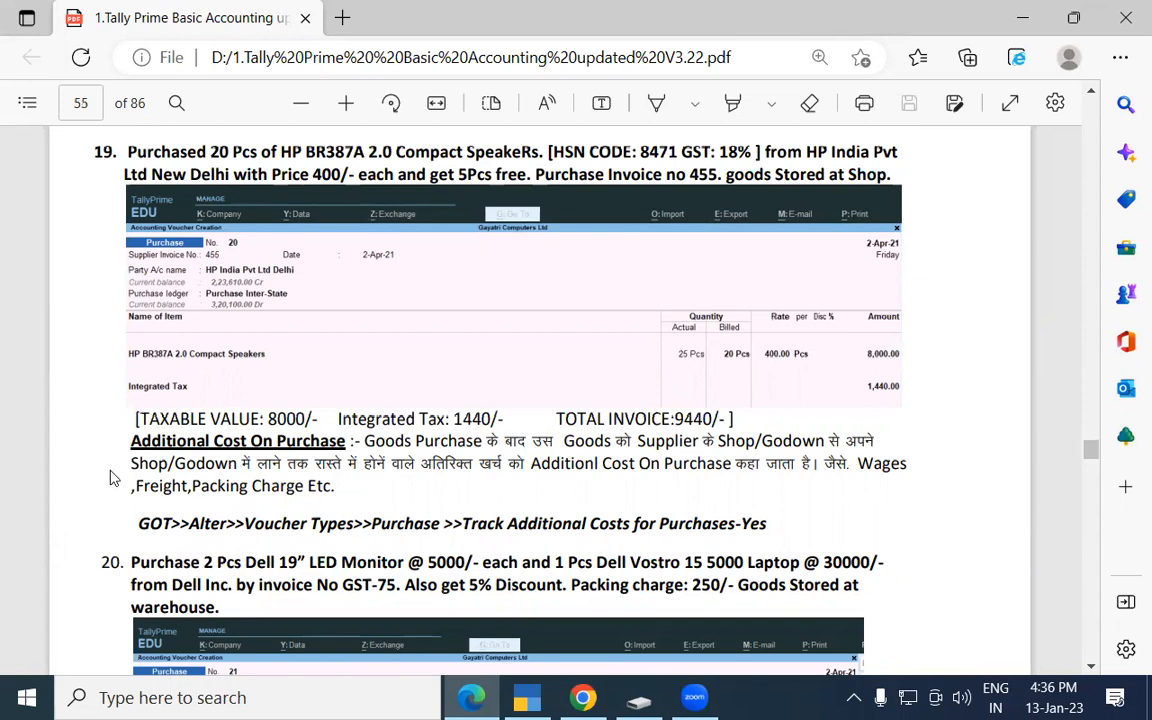
scroll(307, 303, "down", 2)
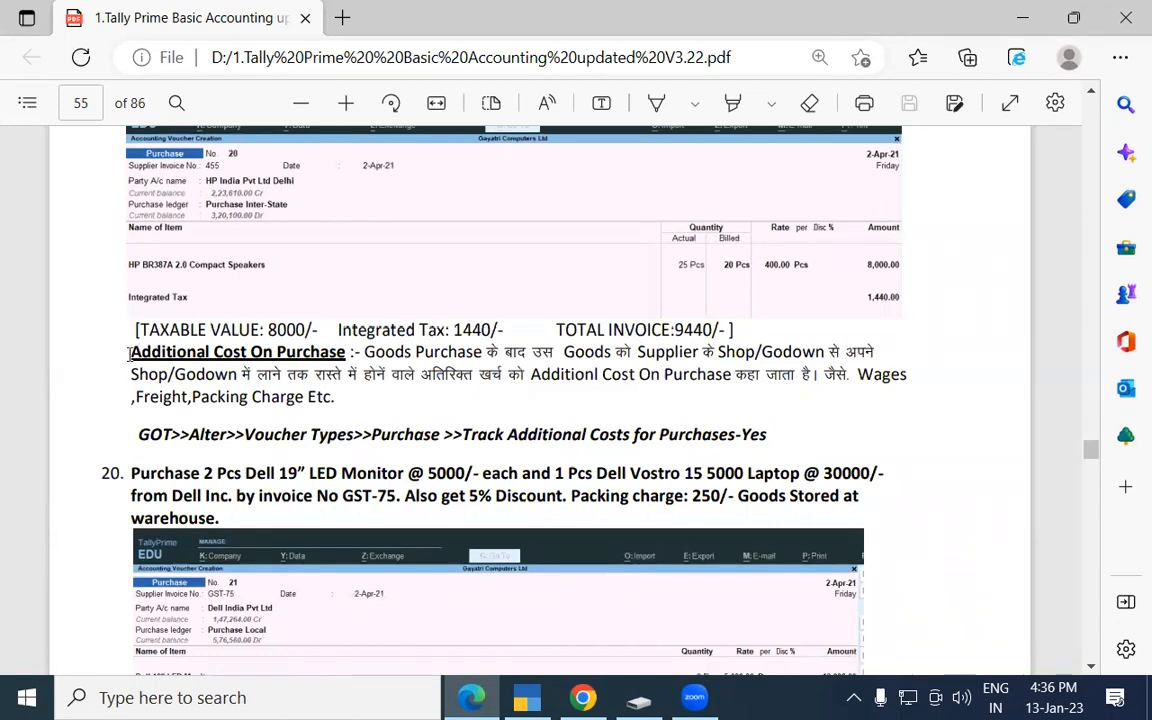
left_click_drag(133, 352, 347, 355)
left_click(353, 358)
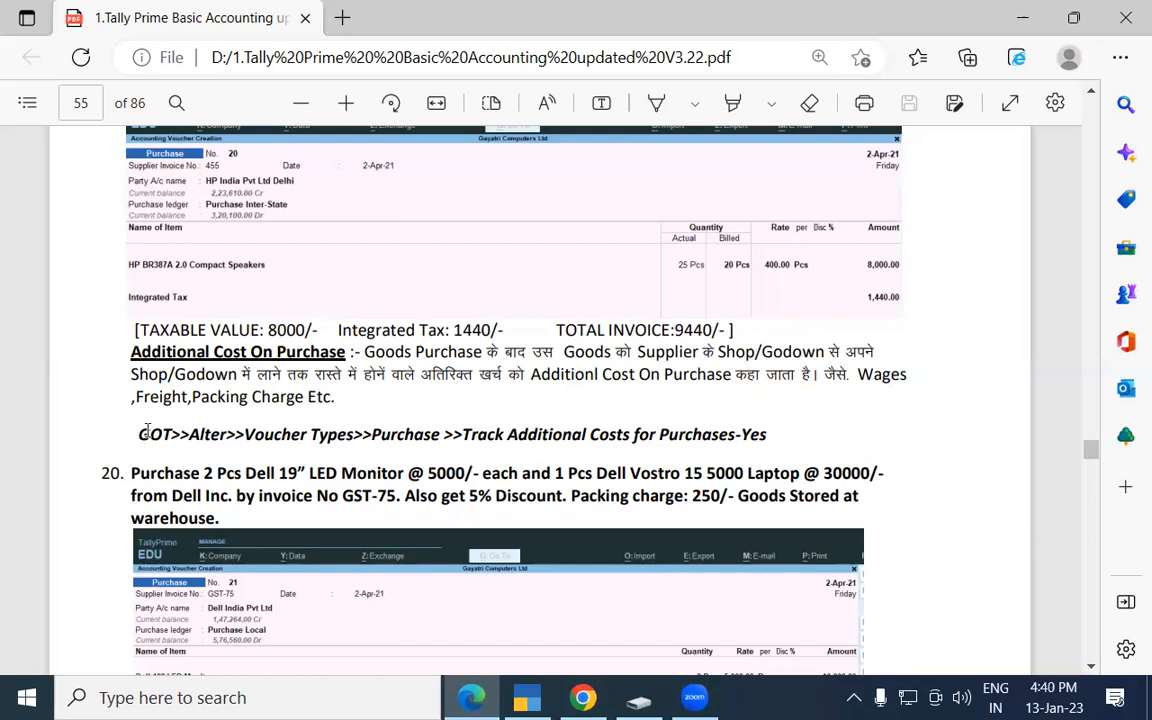
- Read the PDF instruction path for enabling Track Additional Costs for Purchases in the Purchase voucher type
left_click_drag(136, 440, 764, 435)
left_click(180, 439)
left_click(220, 433)
left_click(376, 445)
left_click(442, 445)
left_click(763, 435)
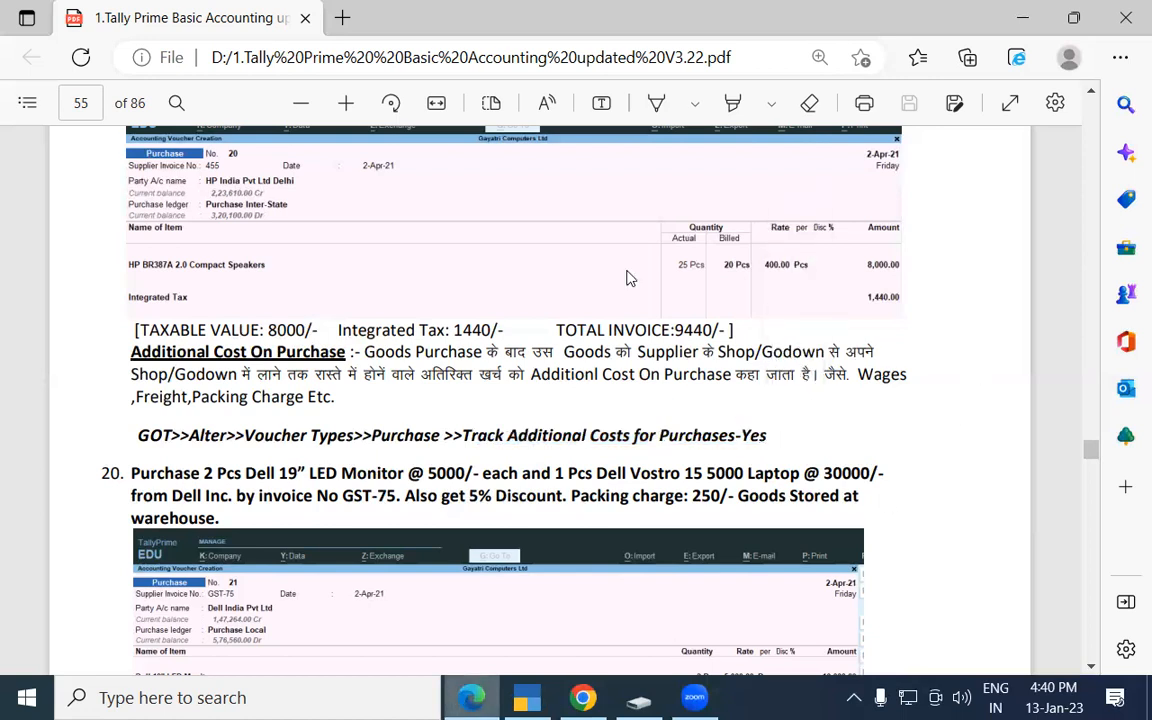
- Switch to TallyPrime and open the Purchase voucher type for alteration from the Gateway of Tally
key("alt+Tab")
key("c")
key("Escape")
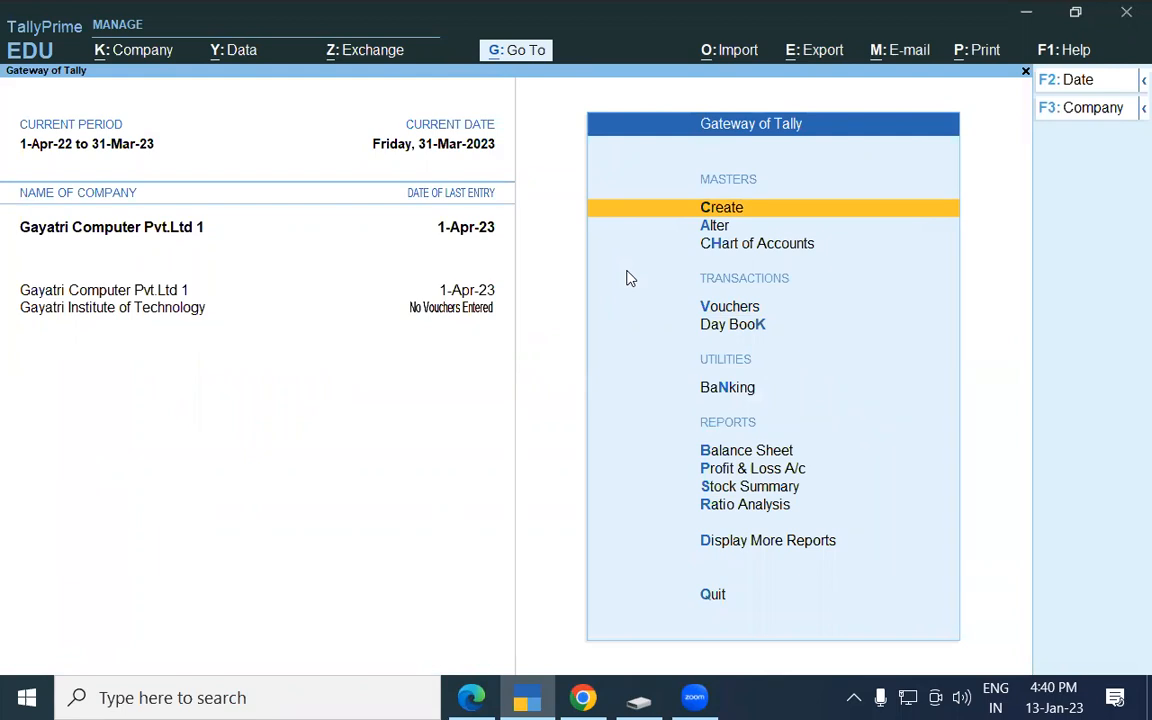
key("Down")
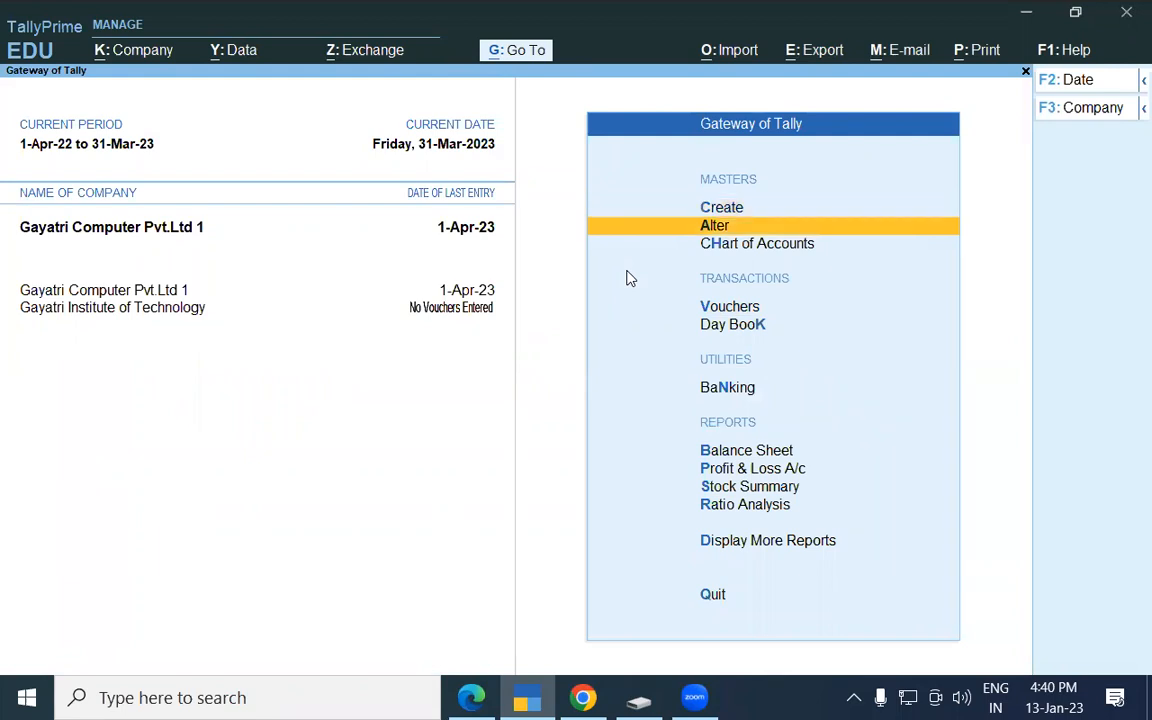
key("Return")
key("Down")
key("Down")
key("Down")
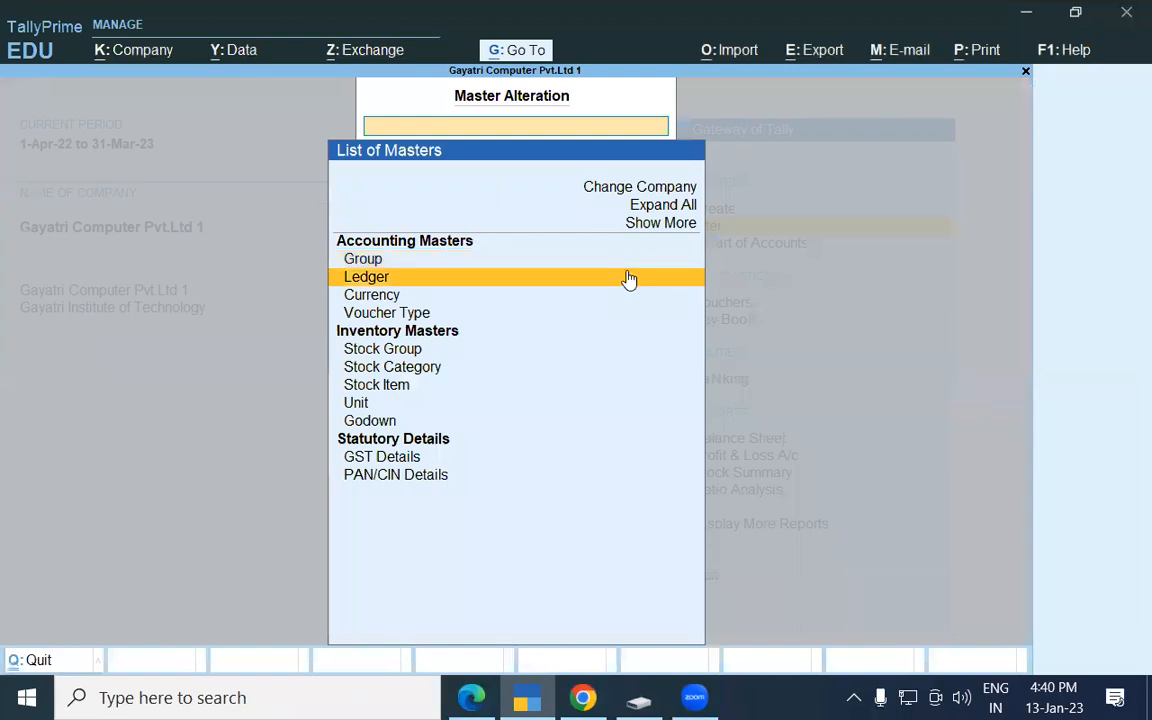
key("Return")
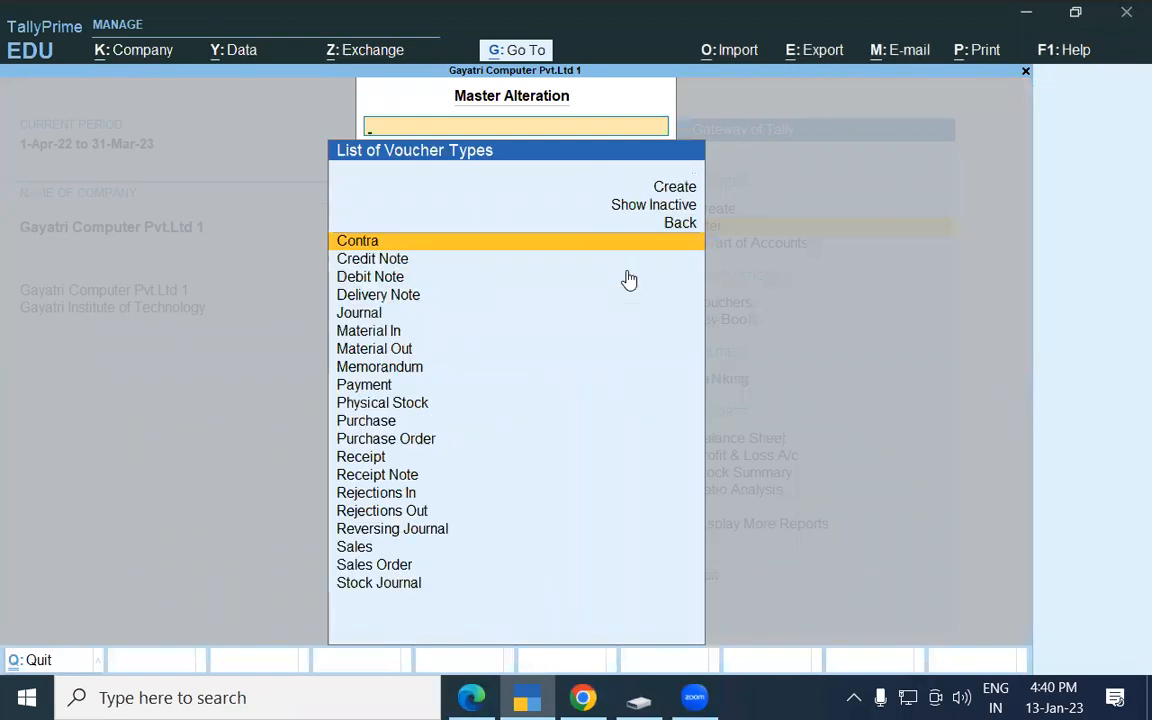
type("Pu")
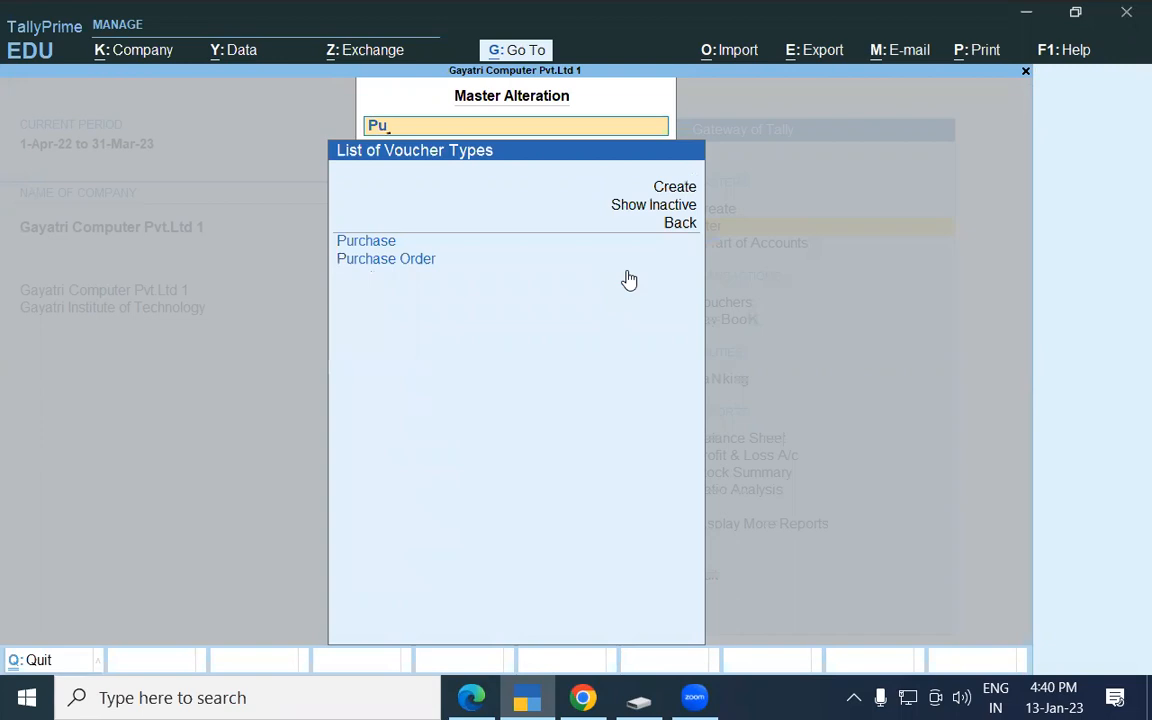
key("Return")
- Set Track Additional Costs for Purchases to Yes, save the Purchase voucher type and return to the Gateway of Tally
key("Return")
key("Return")
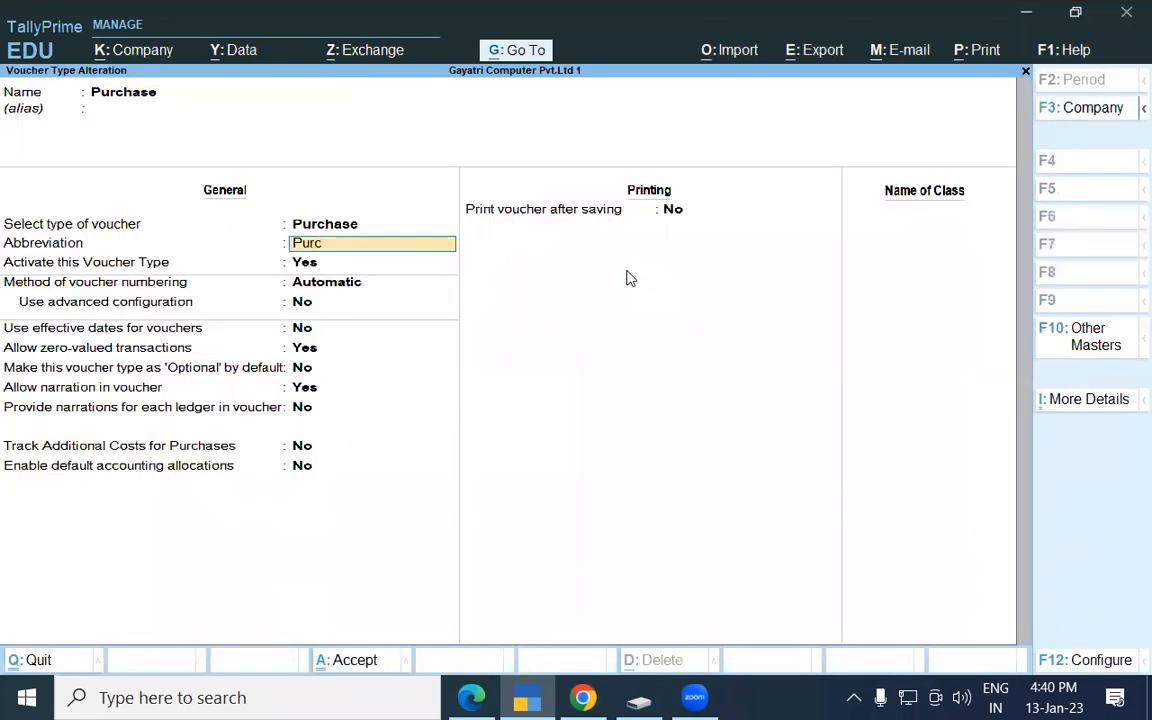
key("Return")
key("Return")
key("Return")
key("Return")
key("Return")
key("Return")
key("Return")
key("Return")
key("Return")
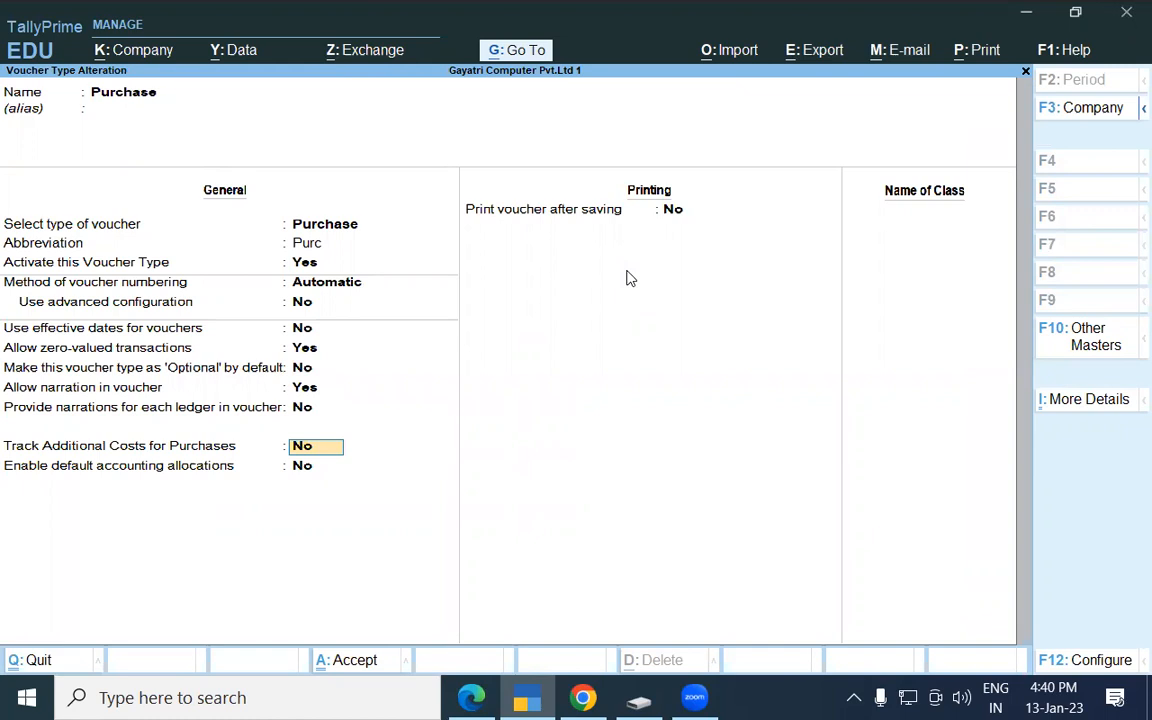
key("y")
key("ctrl+a")
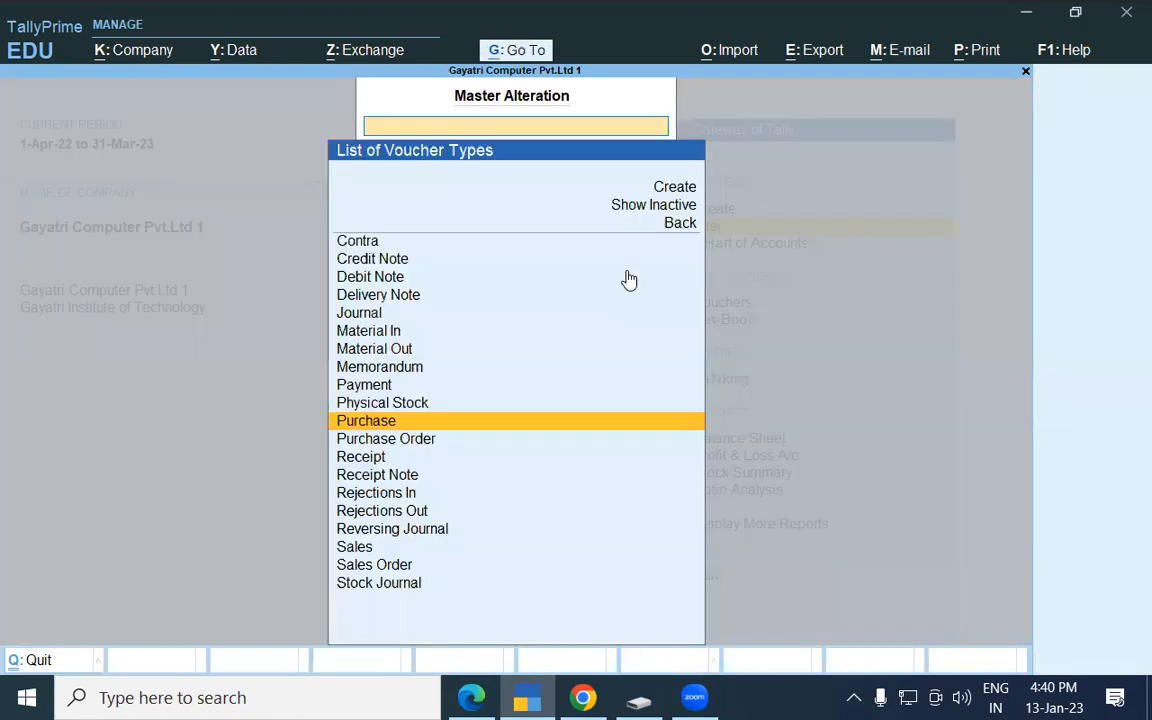
key("Escape")
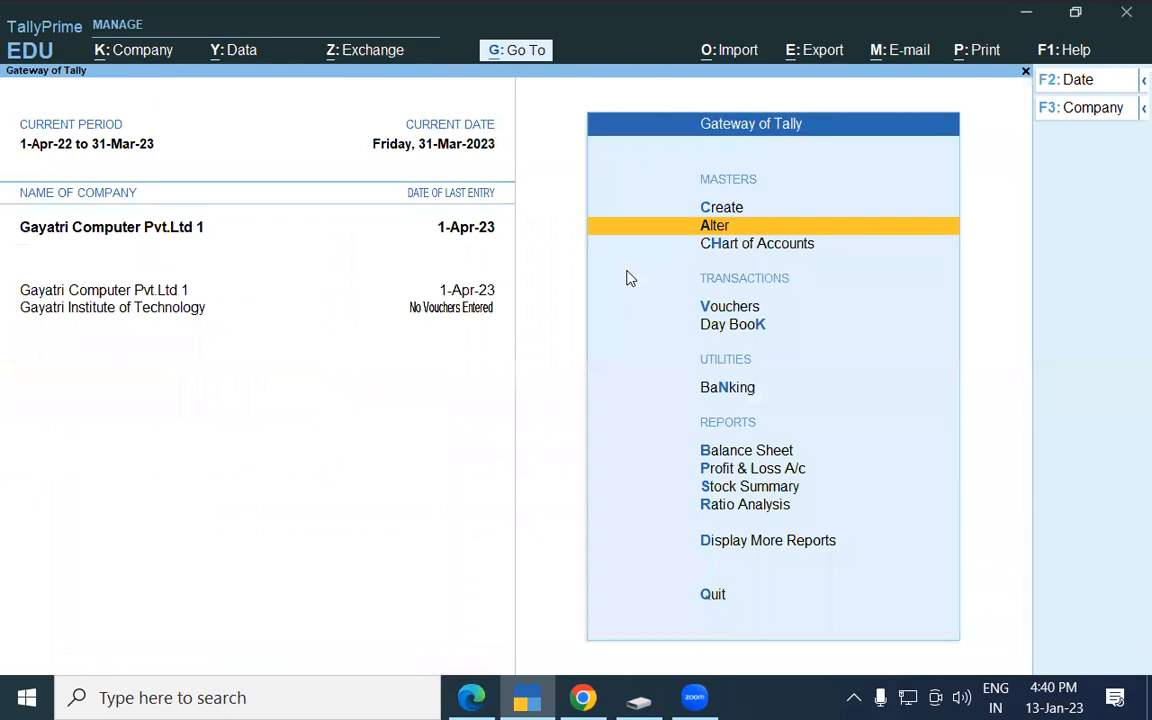
- Start a new purchase voucher with supplier invoice number gst-75 from exercise 20 and invoice date 1-Apr-22
key("Down")
key("Down")
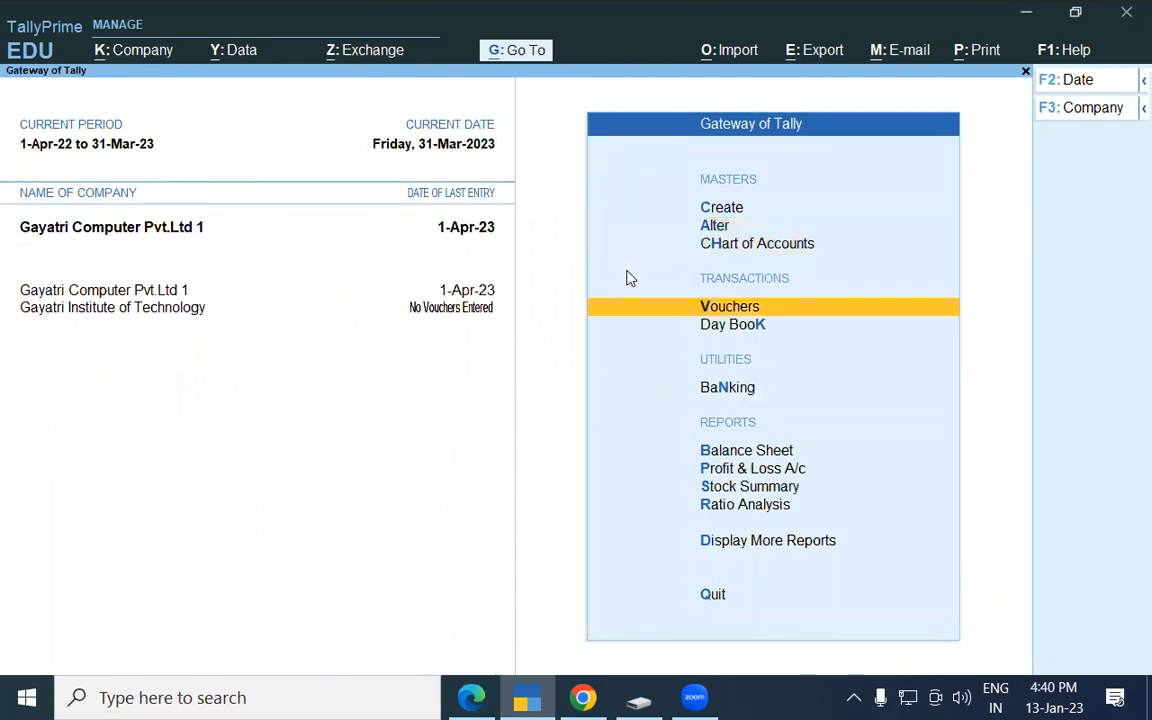
key("Return")
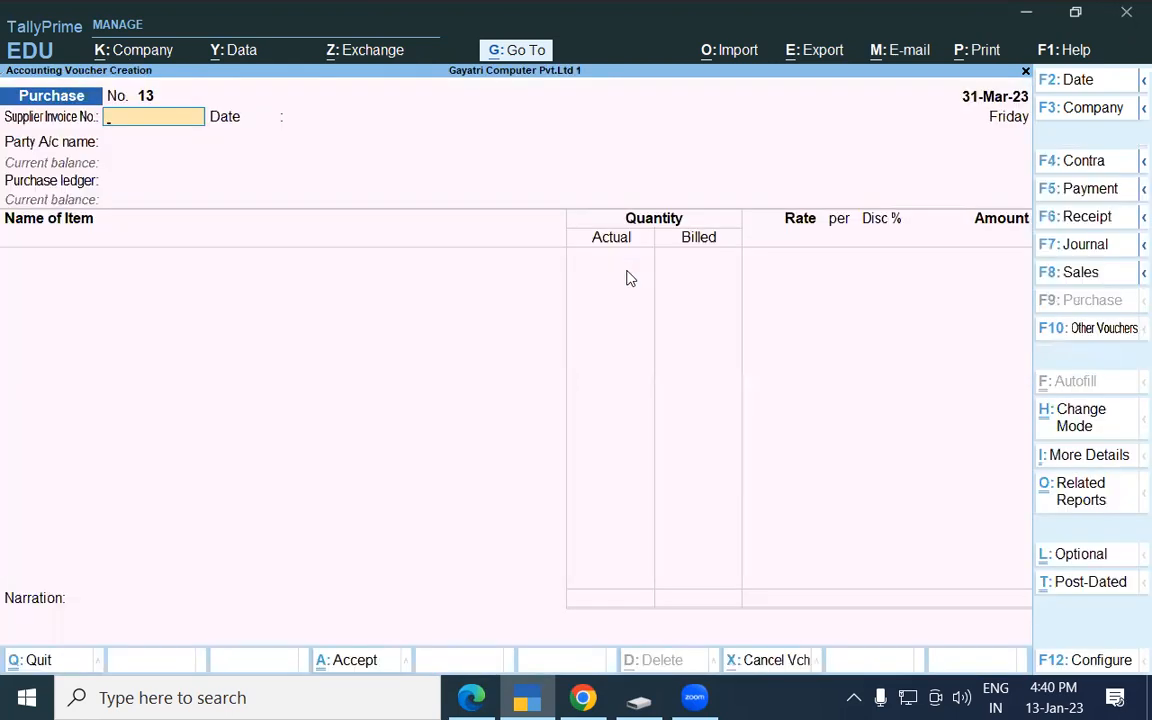
key("alt+Tab")
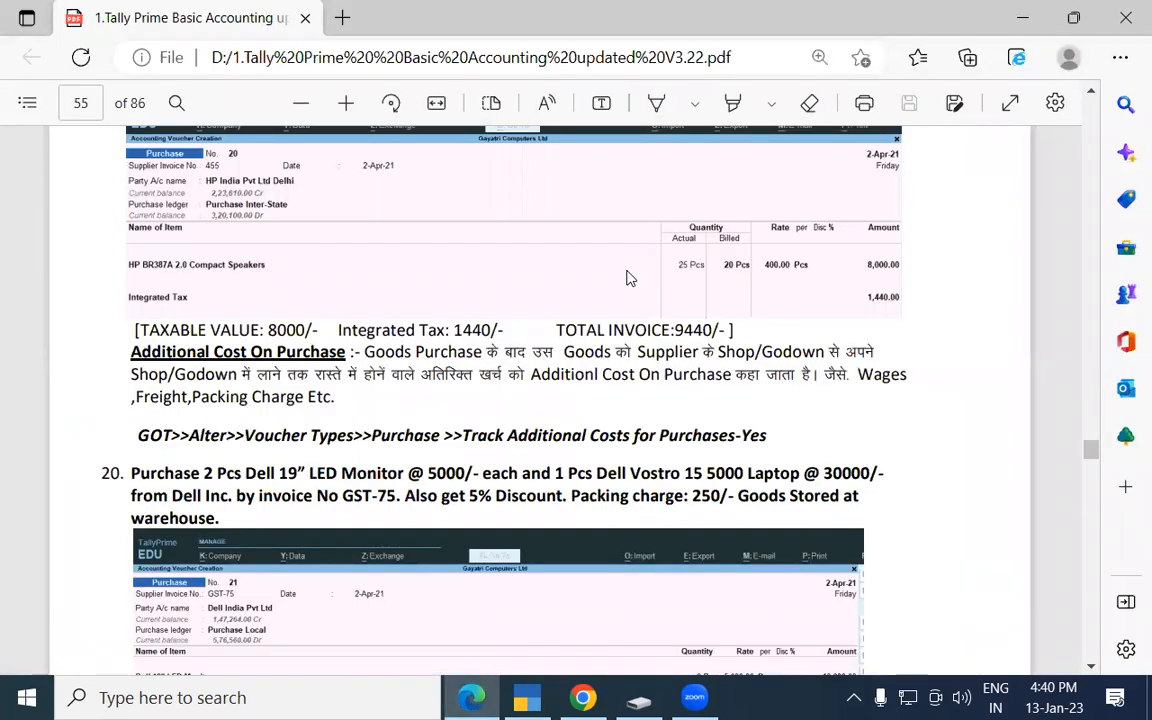
key("alt+Tab")
type("gst")
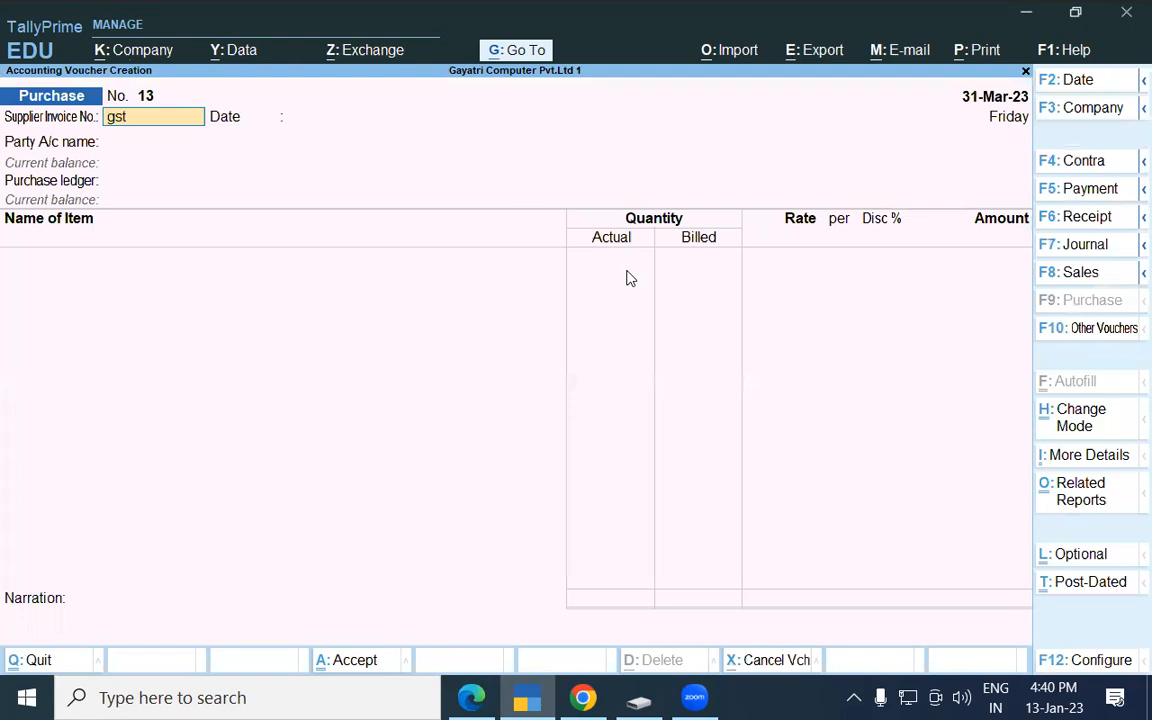
type("-75")
key("Return")
type("01-4")
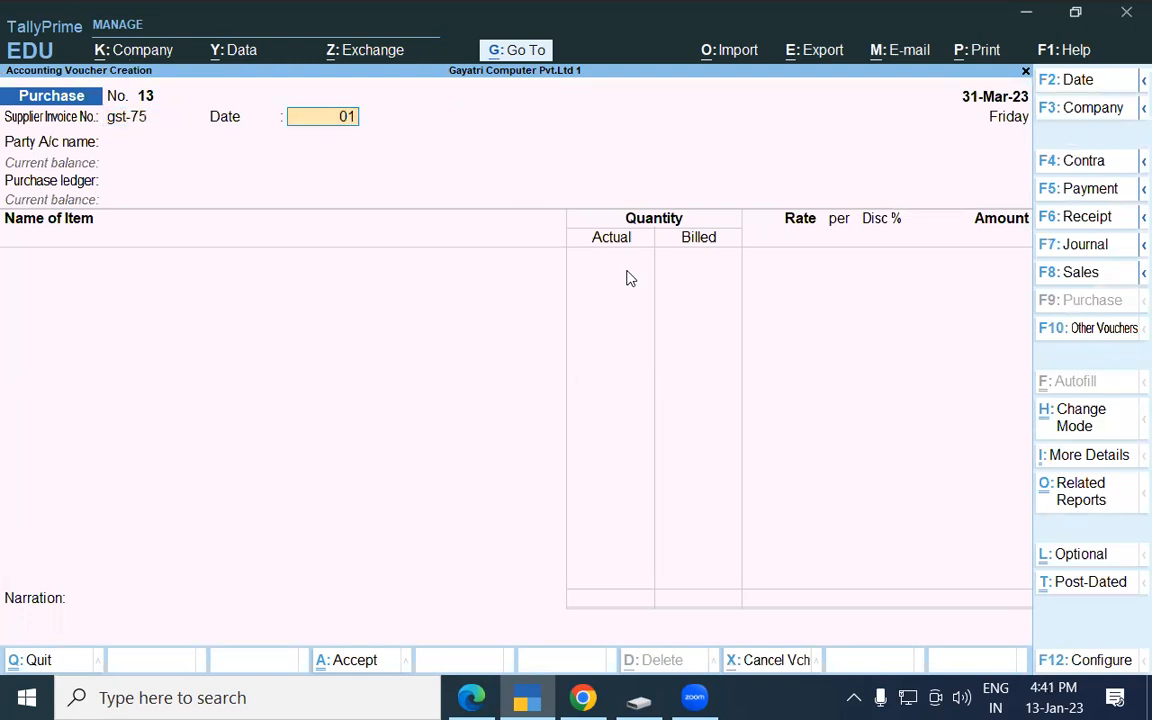
key("Return")
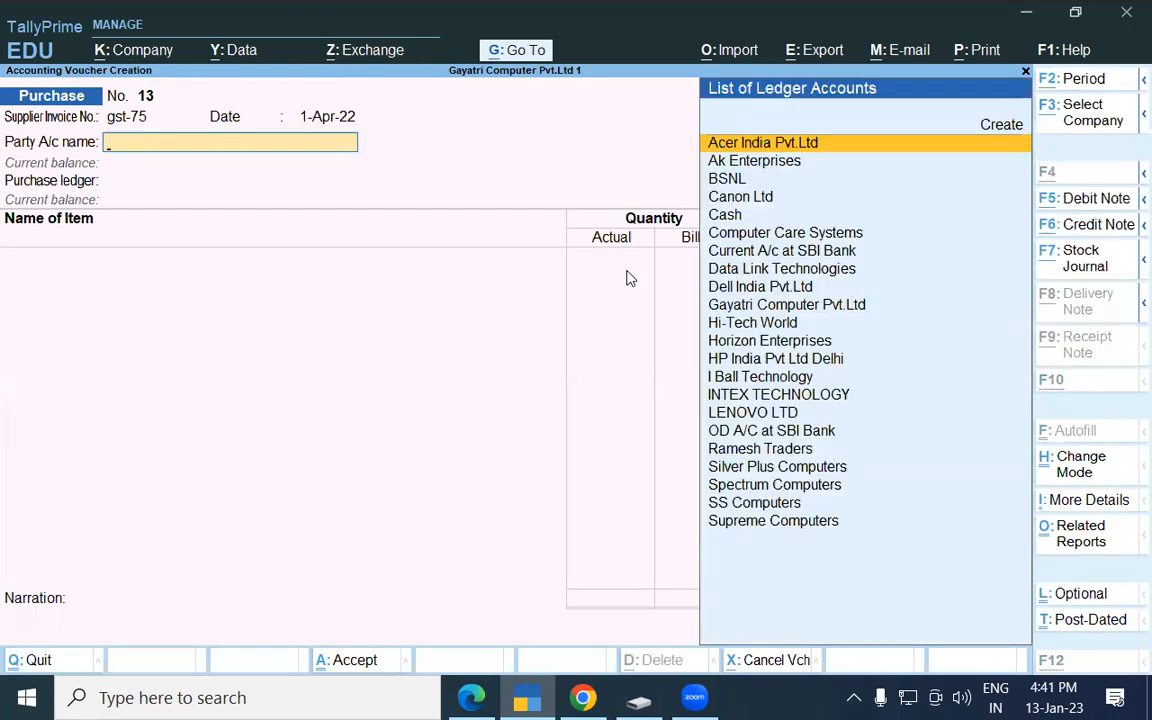
- Check the supplier of exercise 20 in the PDF and select Dell India Pvt.Ltd as the voucher's party account
key("alt+Tab")
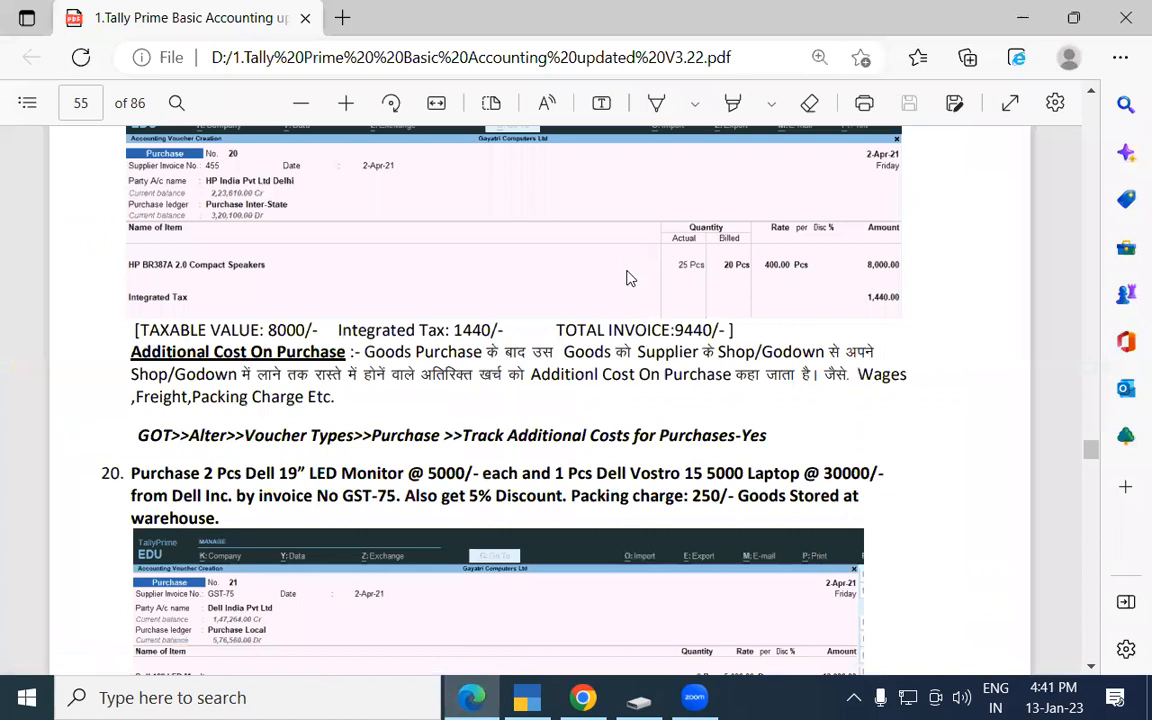
key("alt+Tab")
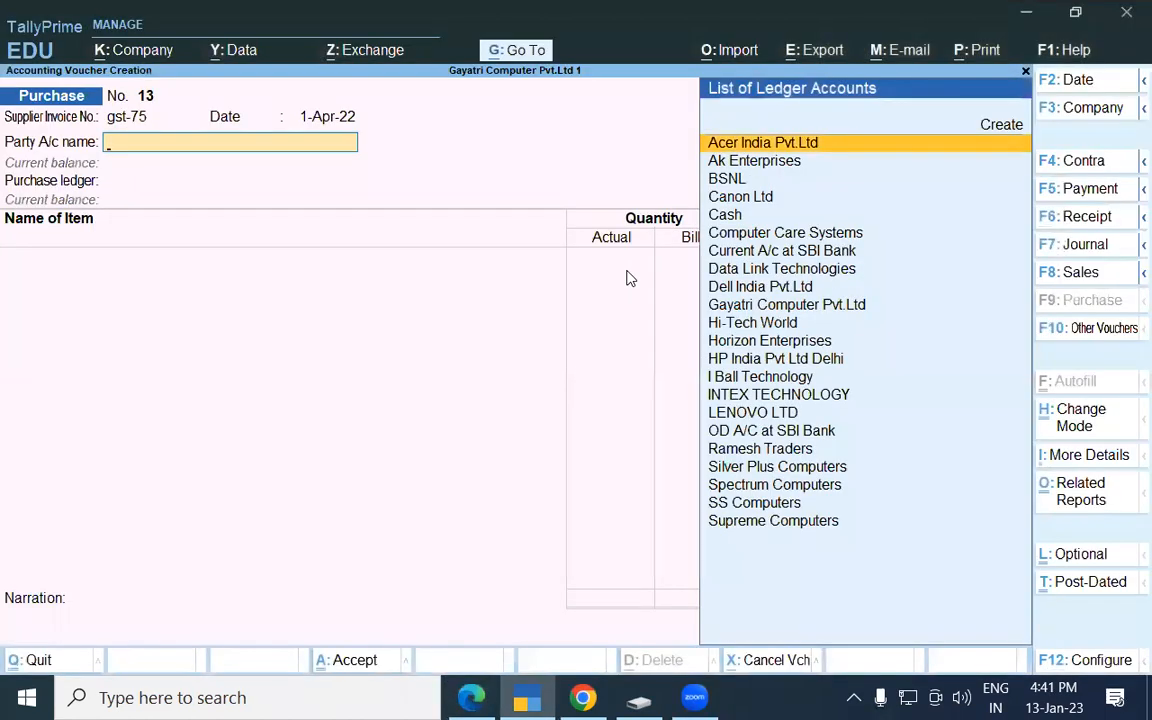
key("alt")
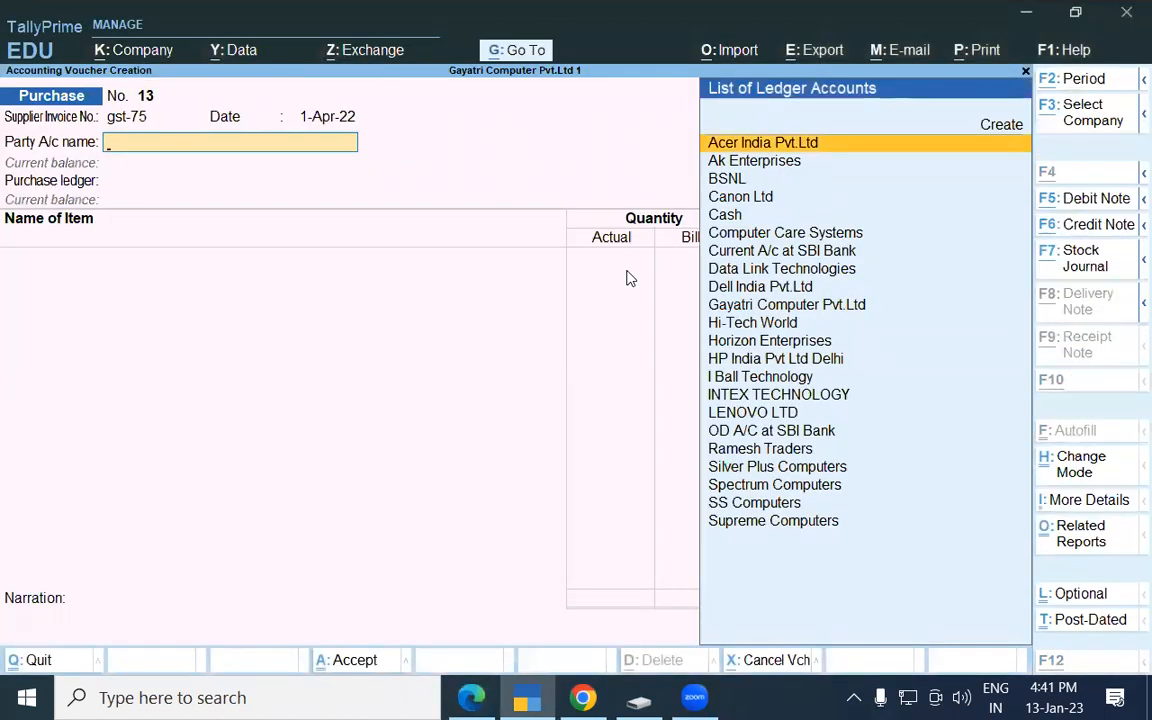
key("alt+Tab")
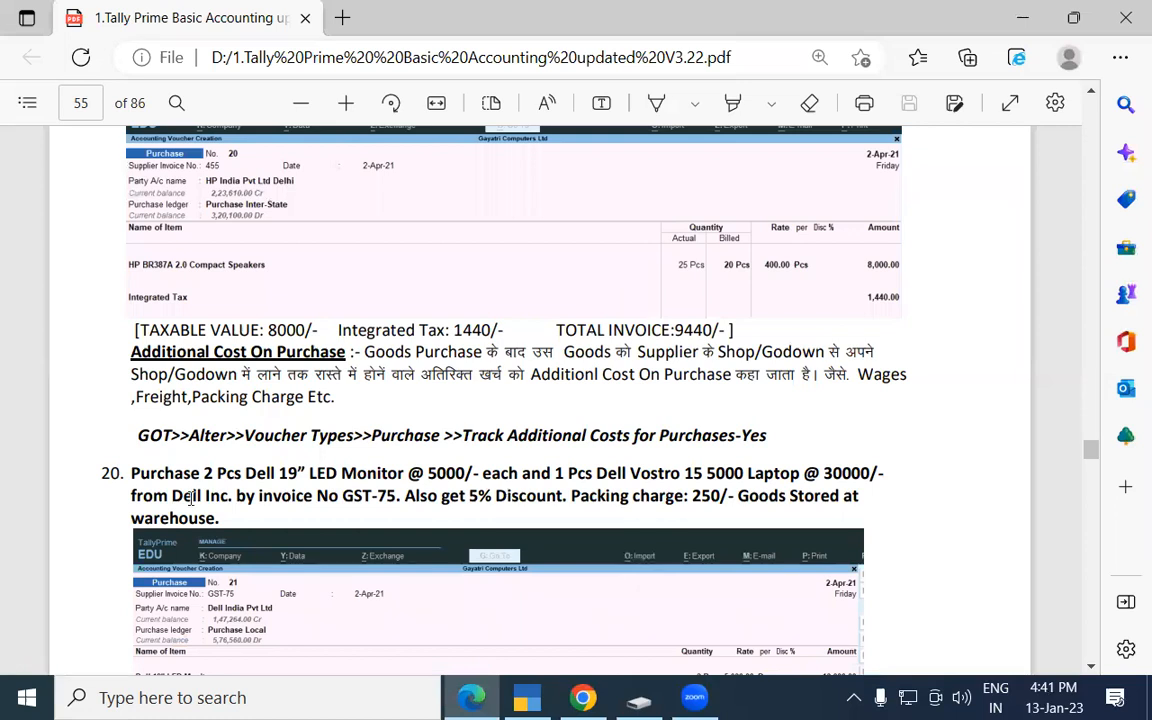
left_click_drag(172, 496, 229, 496)
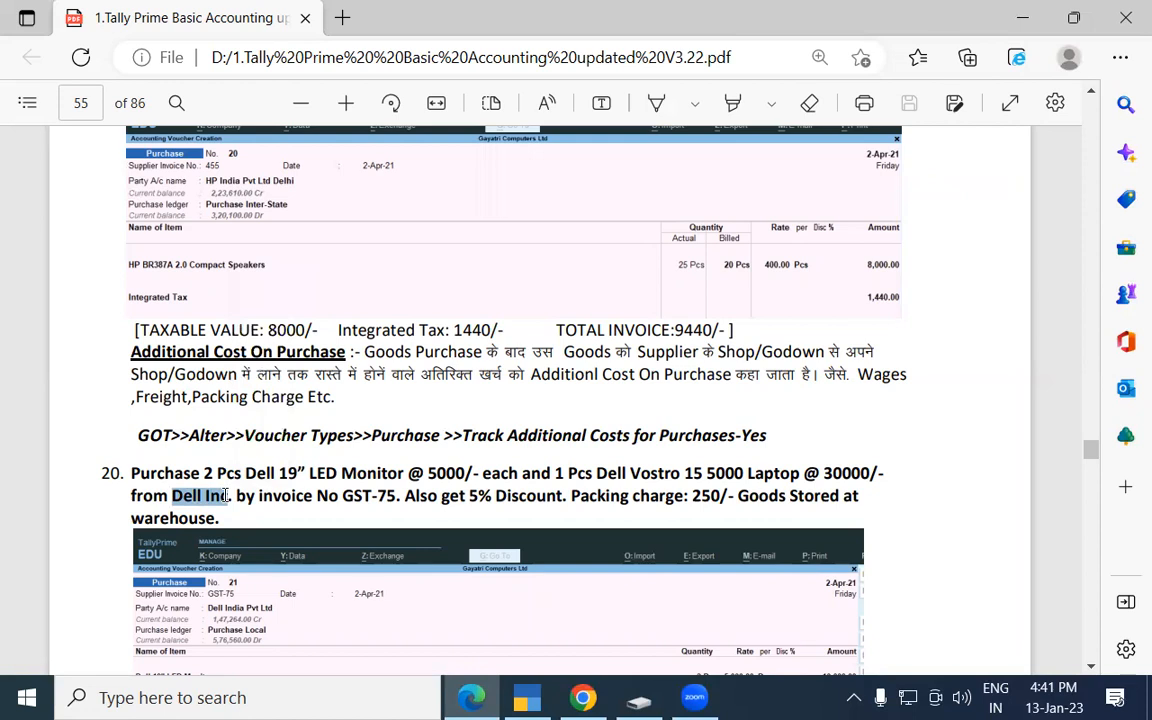
key("alt+Tab")
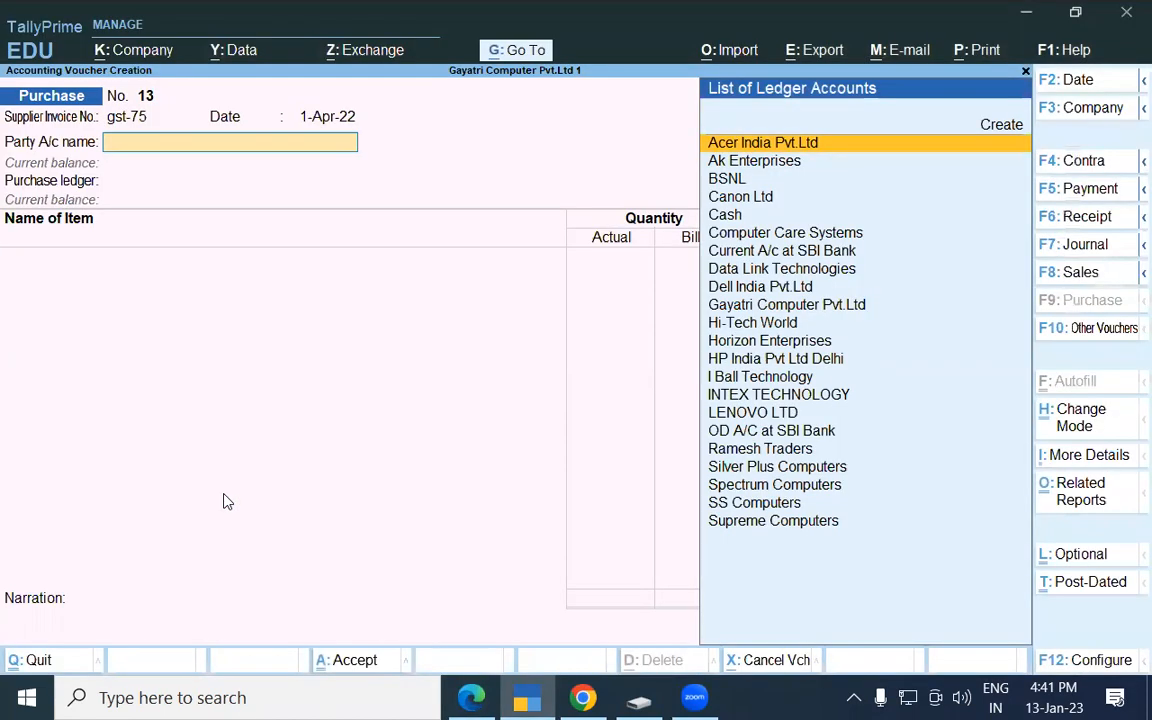
type("De")
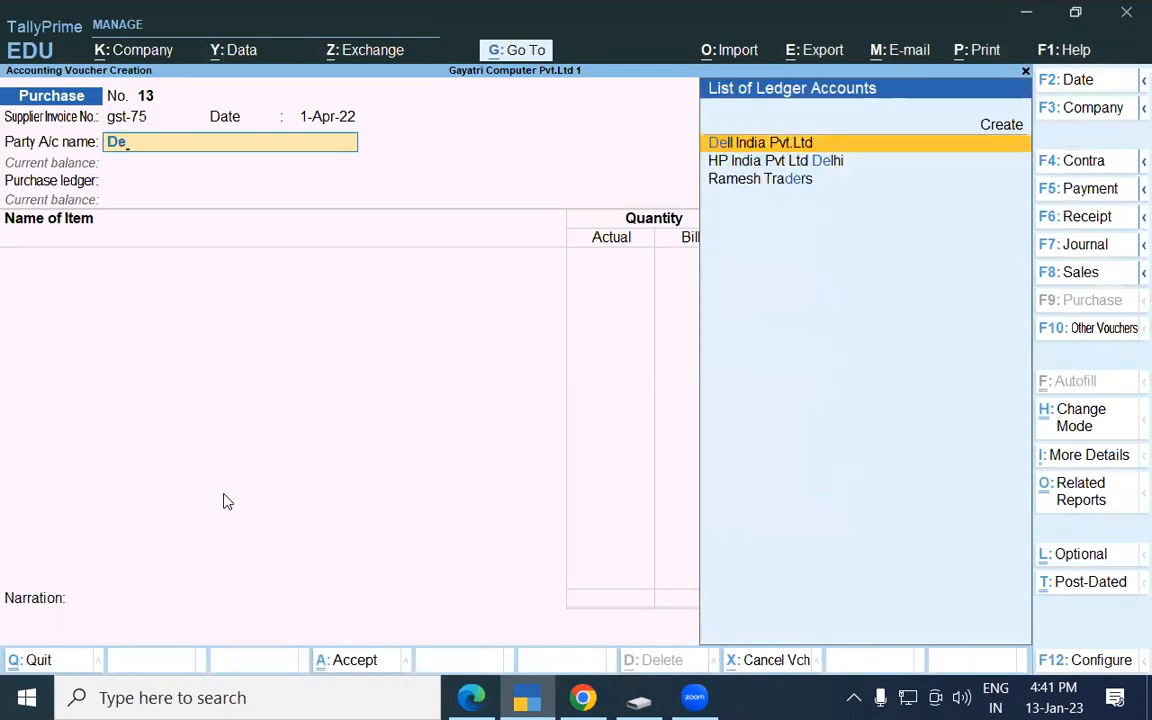
key("Return")
- Leave the receipt details blank, accept the default party details and choose Purchase Local as the purchase ledger
key("Return")
key("Return")
key("Return")
key("Return")
key("Return")
key("Return")
key("Return")
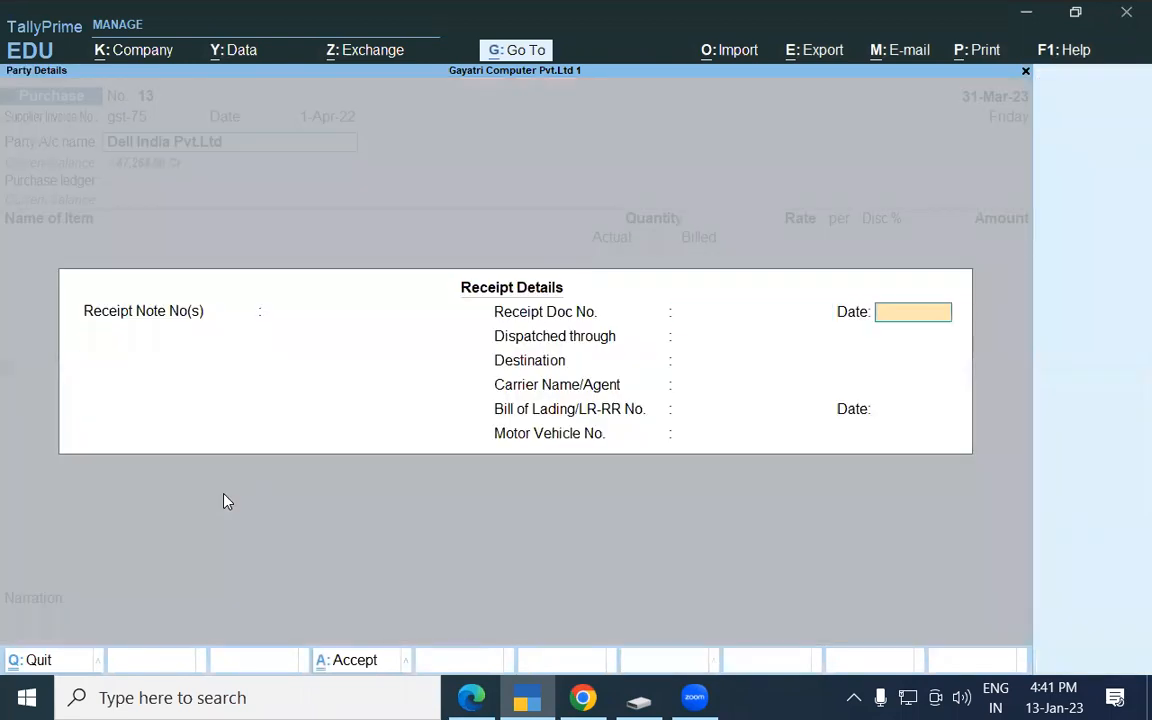
key("Return")
key("Return")
key("Return")
key("Return")
key("Return")
key("Return")
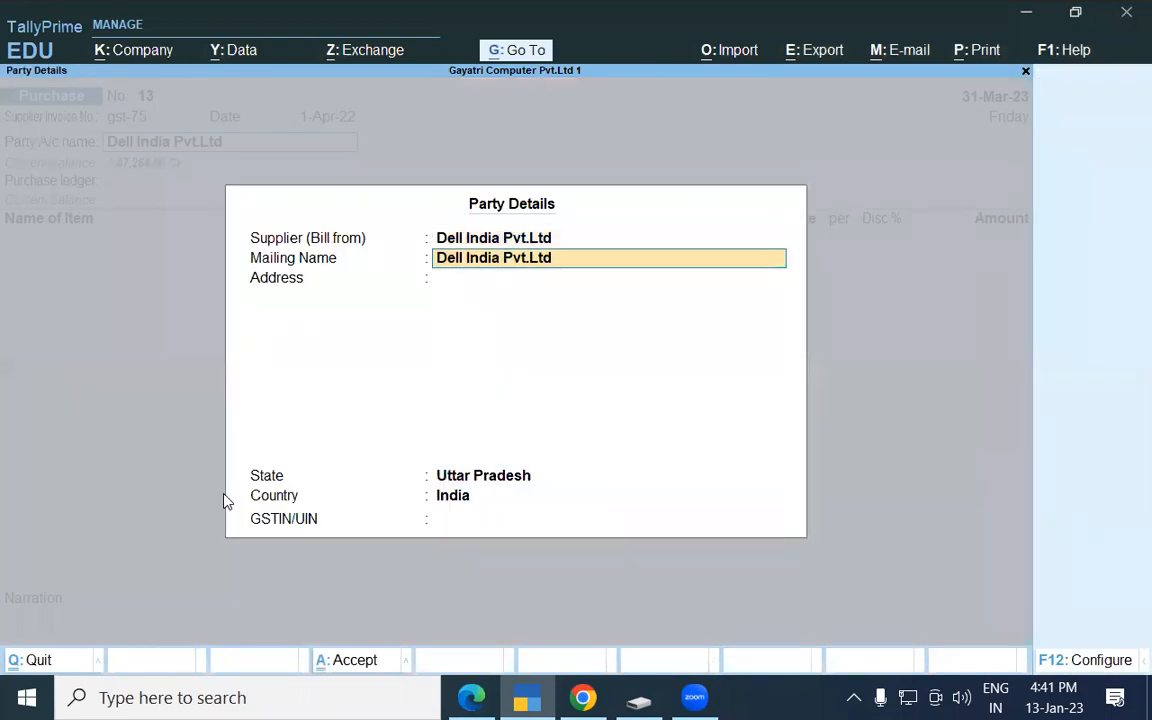
key("Return")
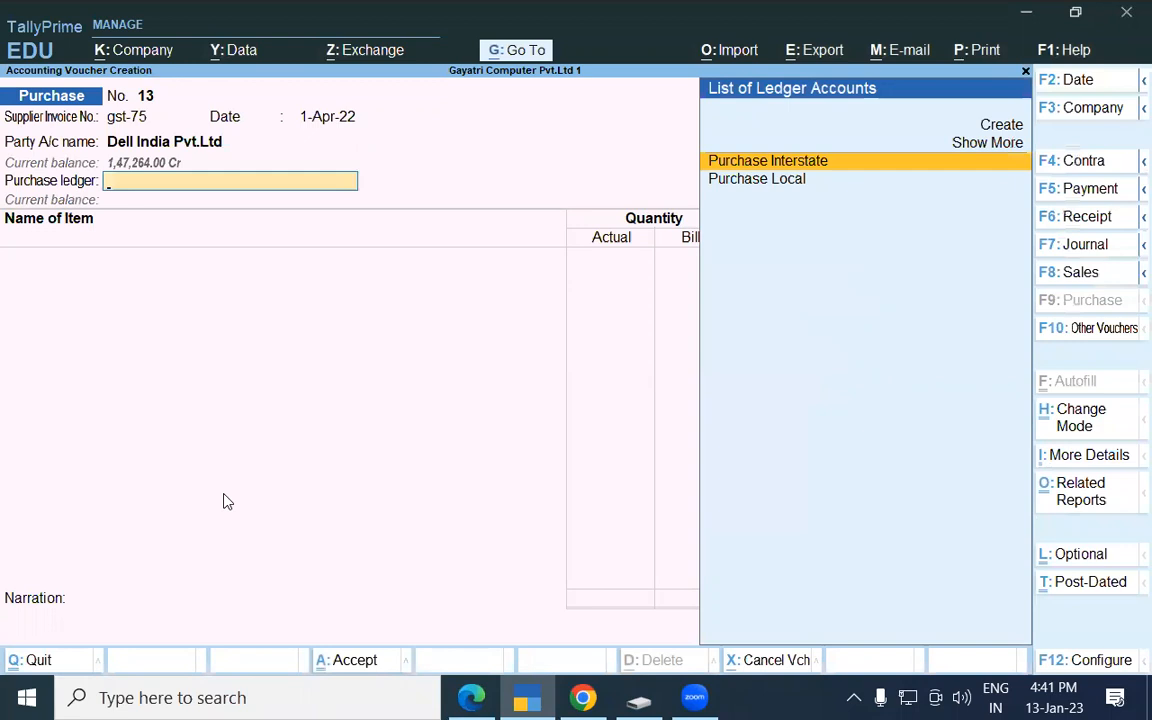
key("Down")
key("Return")
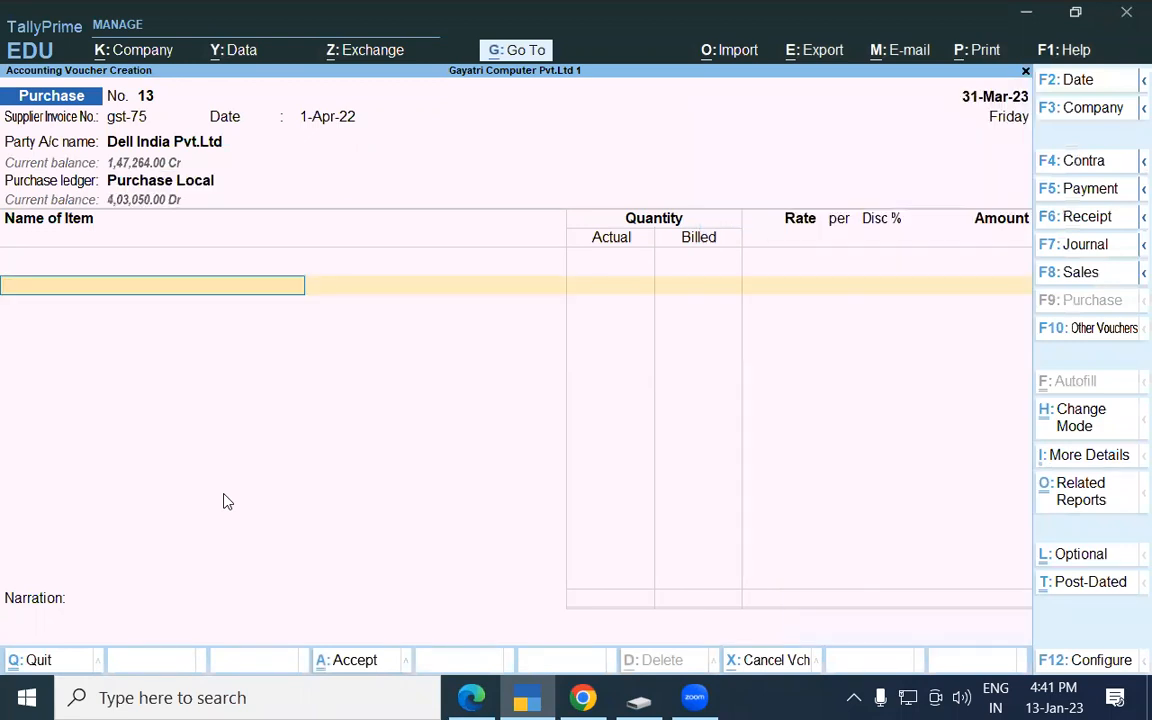
- Add Dell Vostro 15 5000 Laptop as the first voucher item after checking exercise 20, keeping its existing description
key("alt+Tab")
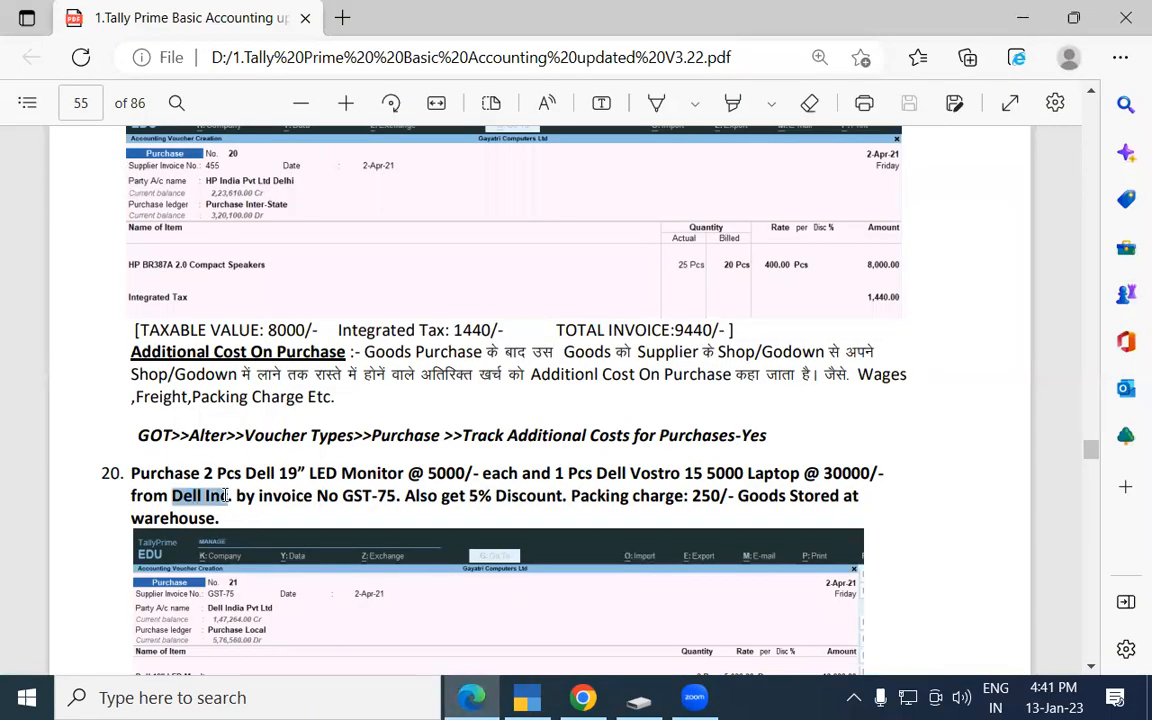
key("alt+Tab")
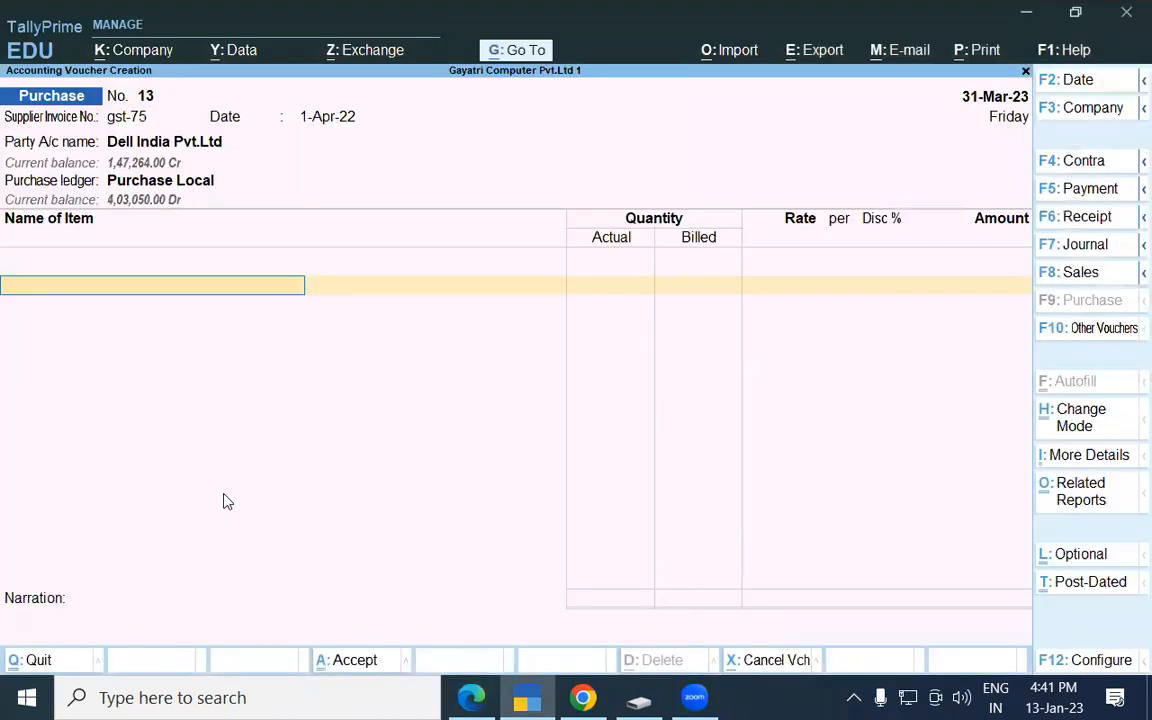
type("De")
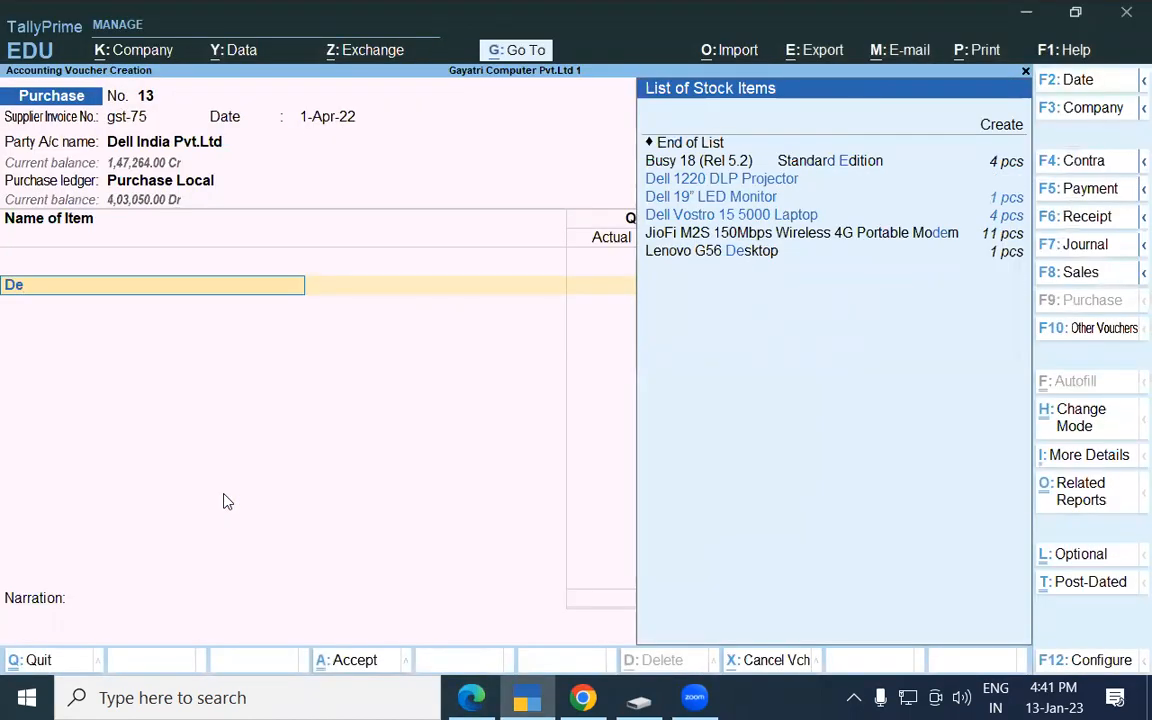
key("Down")
key("Down")
key("Down")
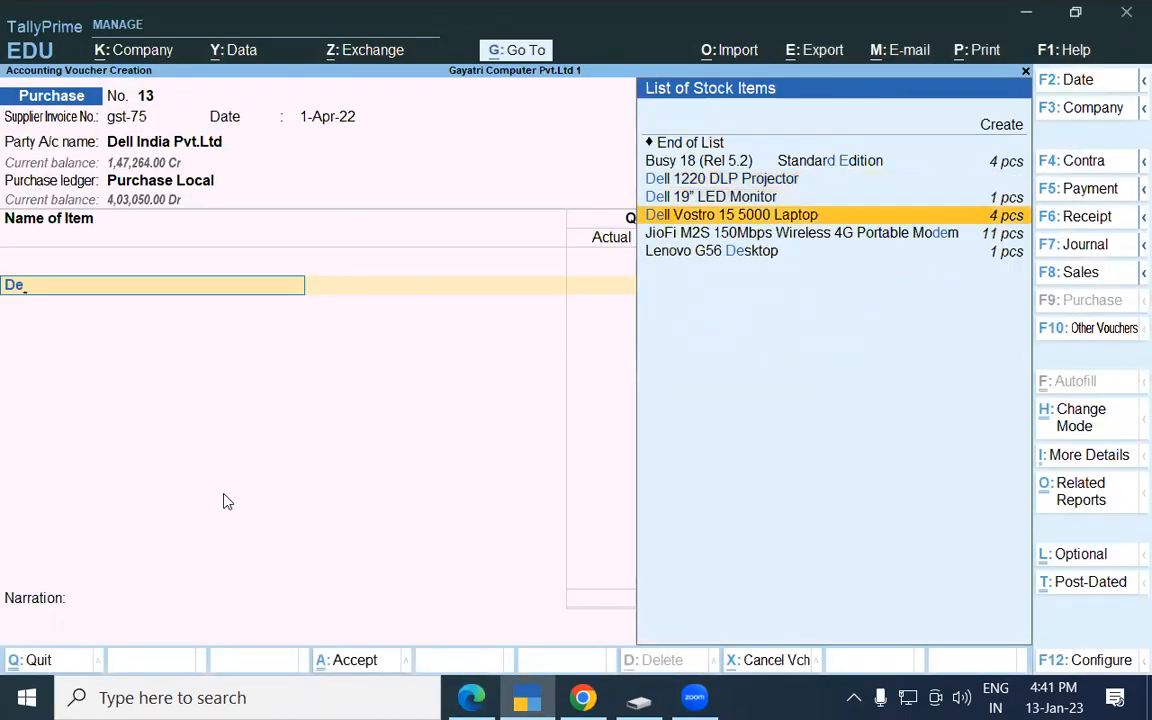
key("alt+Tab")
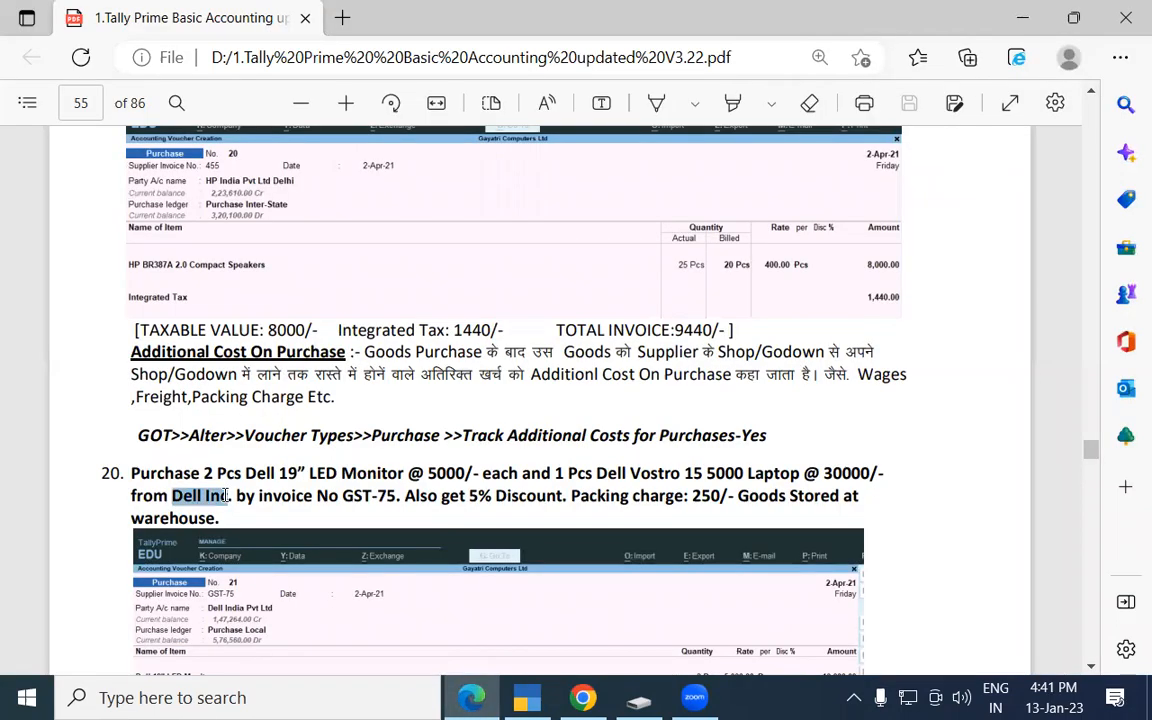
key("alt+Tab")
key("Return")
key("Return")
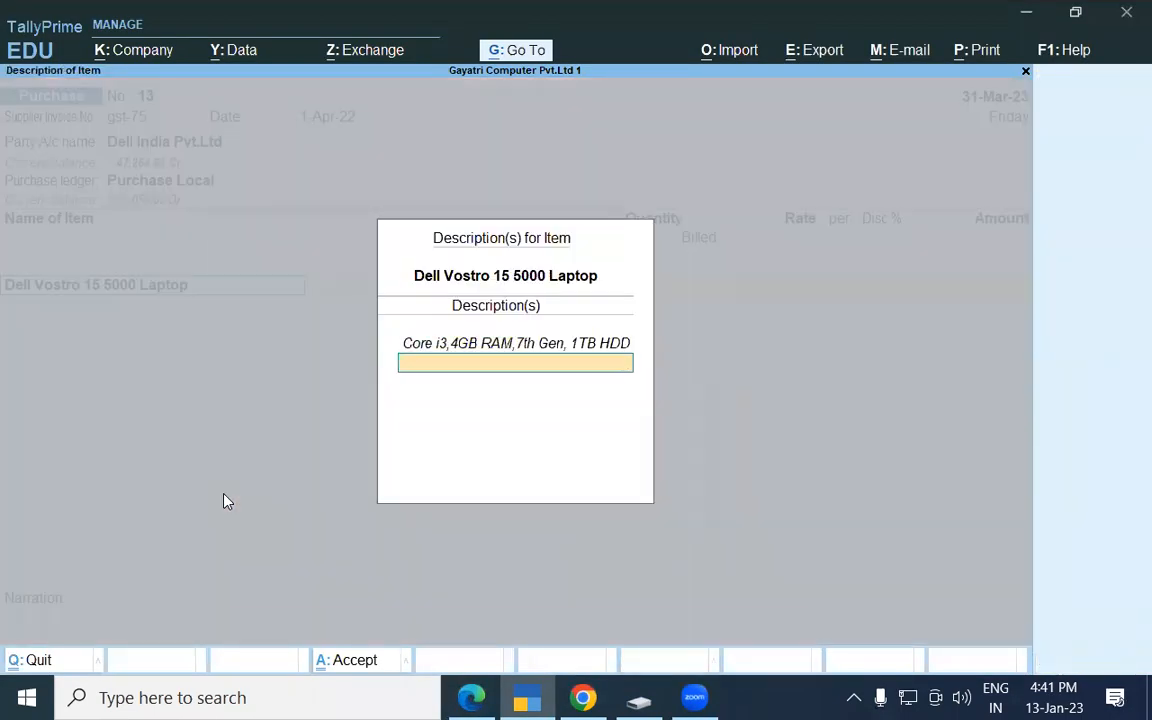
key("Return")
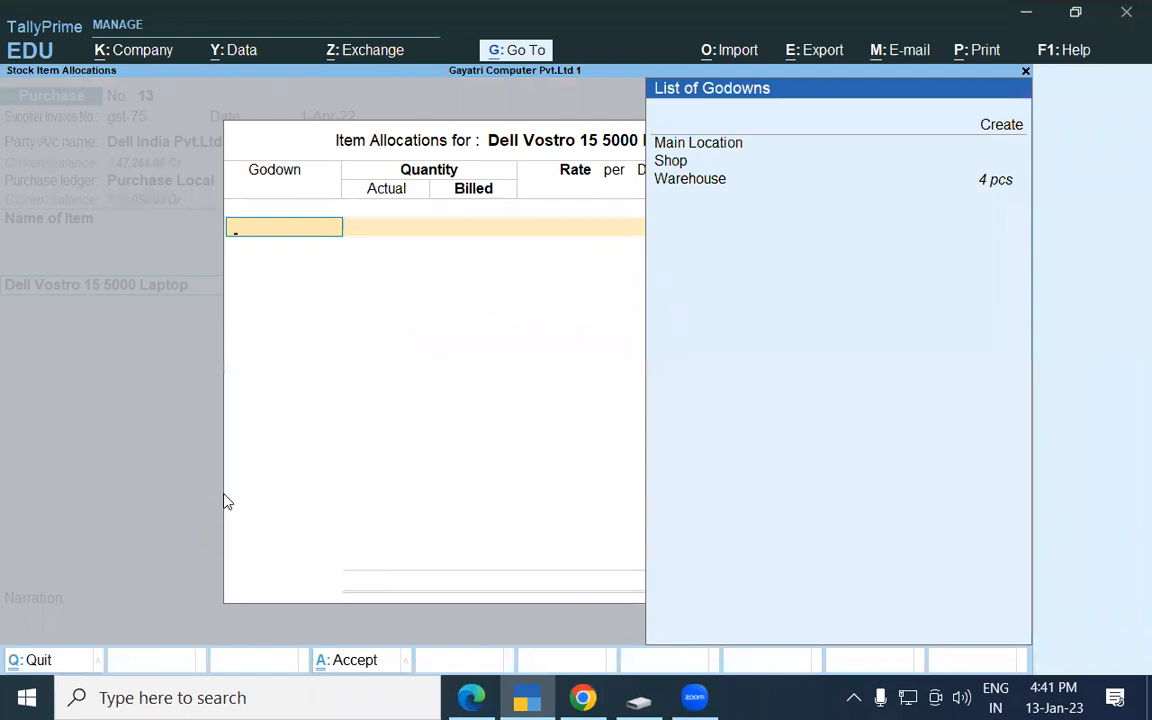
- Check the storage location in exercise 20 and choose Warehouse as the godown for the Dell Vostro laptop
key("Down")
key("Down")
key("Down")
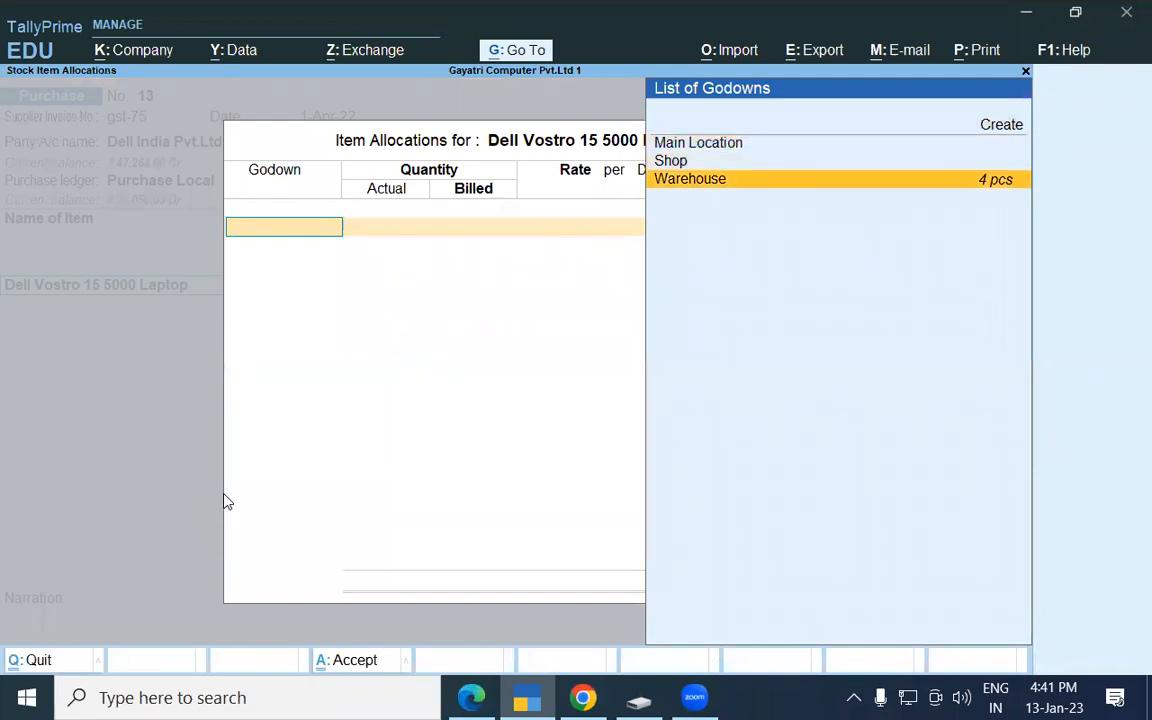
key("alt+Tab")
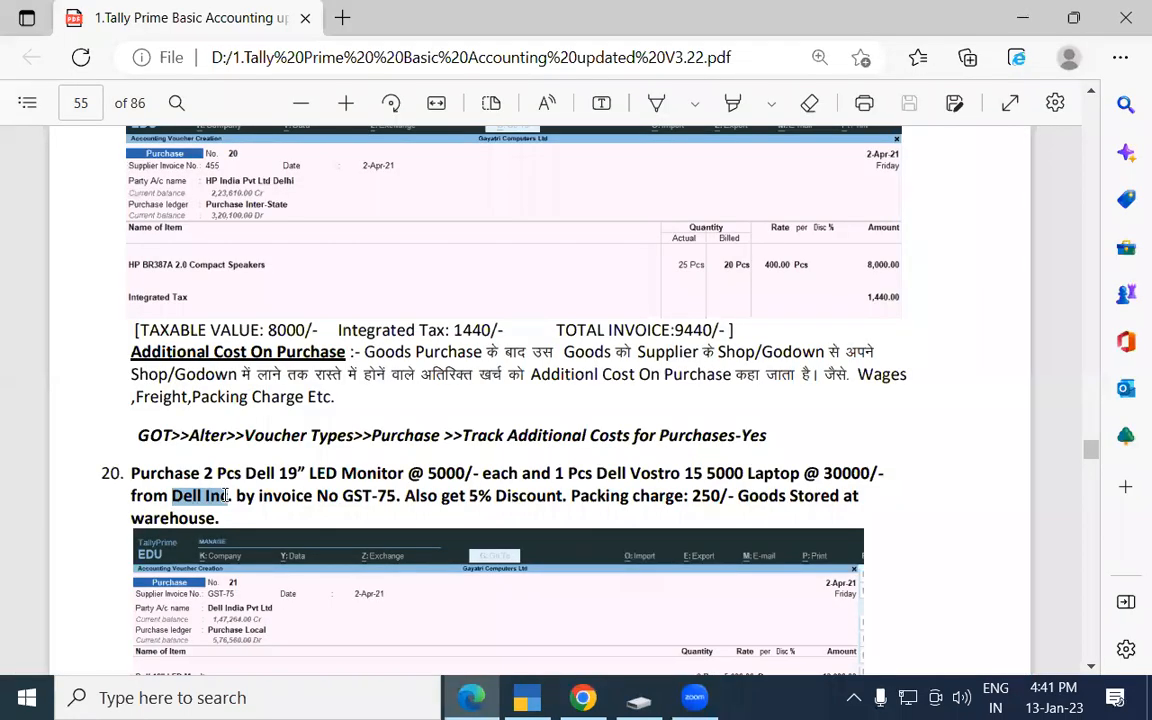
key("alt+Tab")
key("Return")
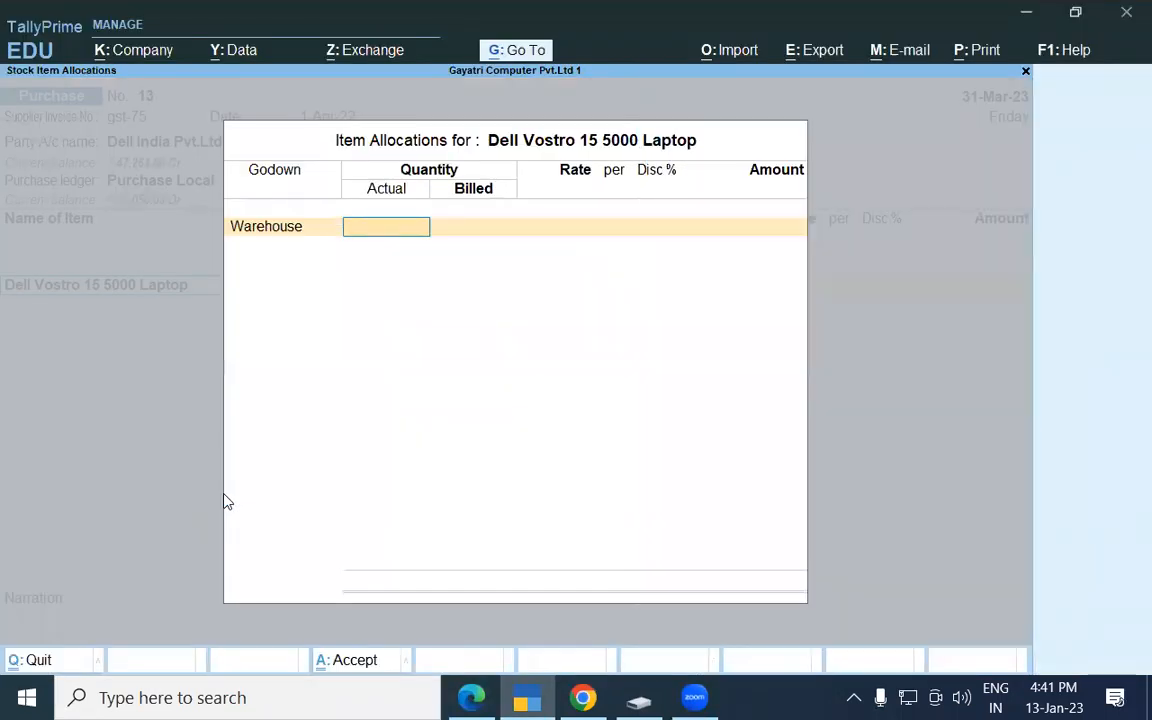
key("alt+Tab")
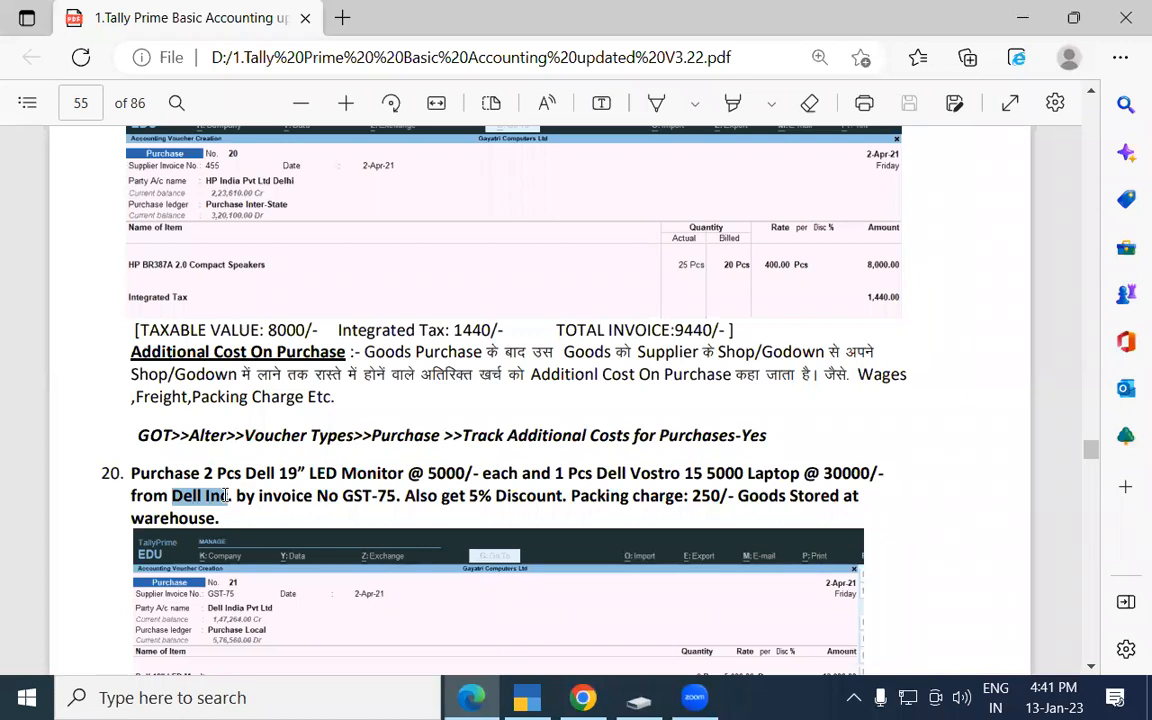
key("alt+Tab")
type("2")
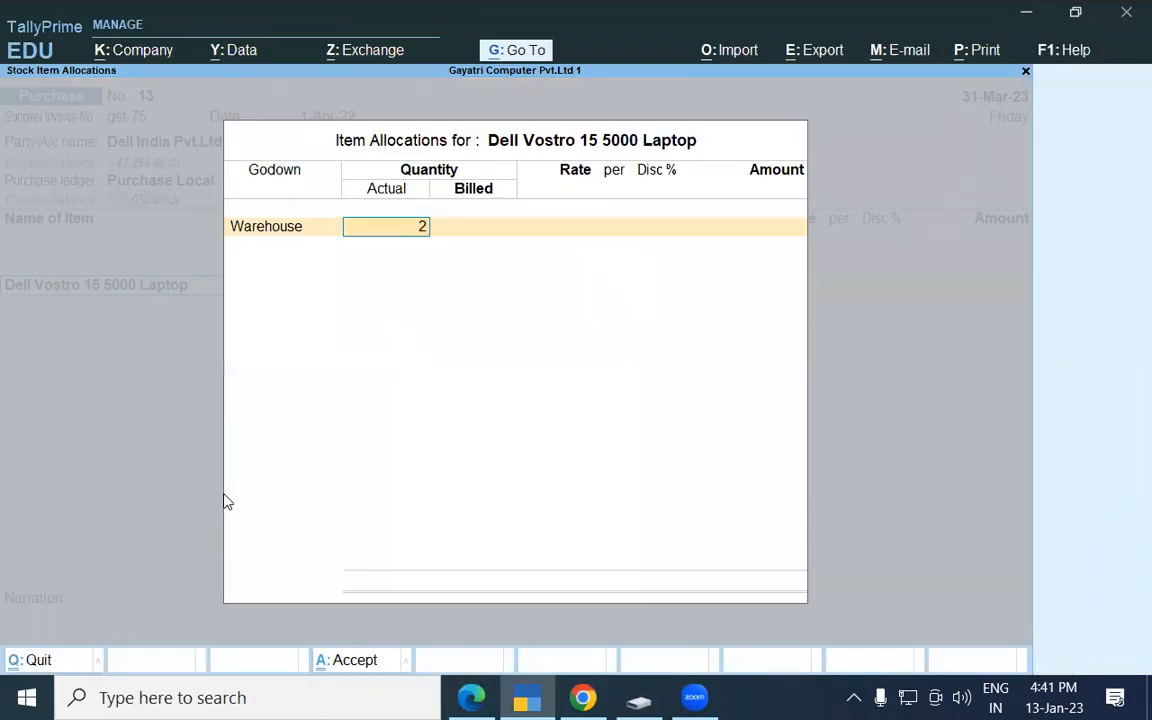
key("Return")
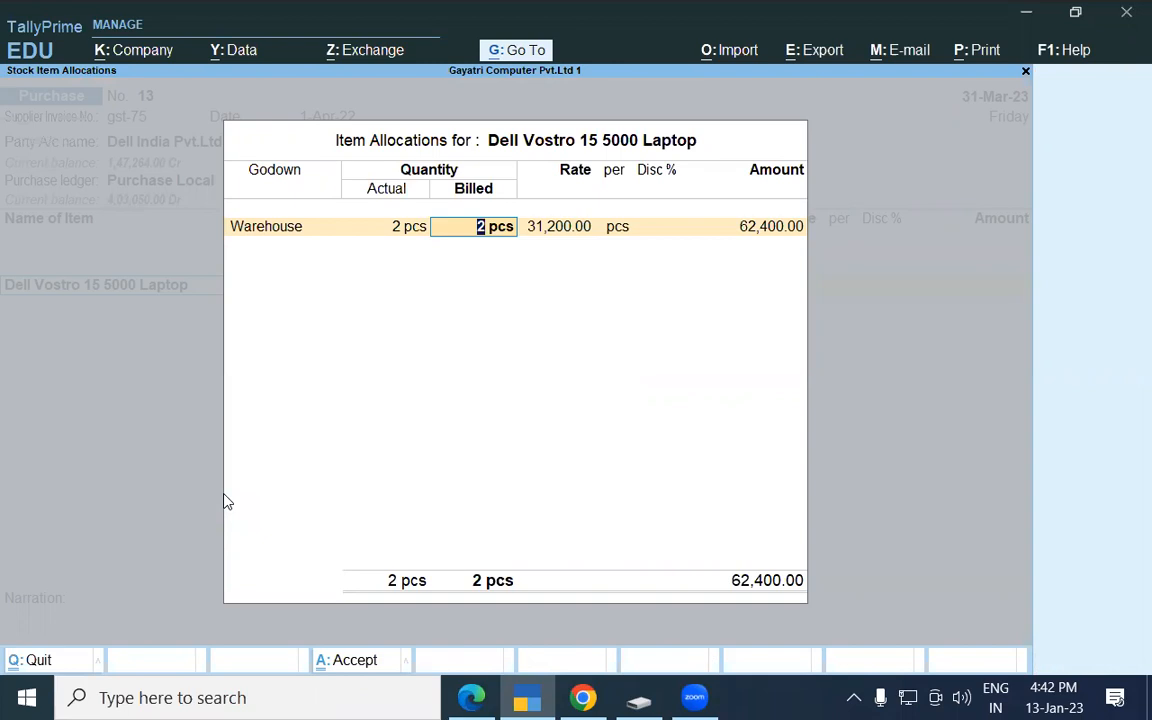
key("Return")
key("Return")
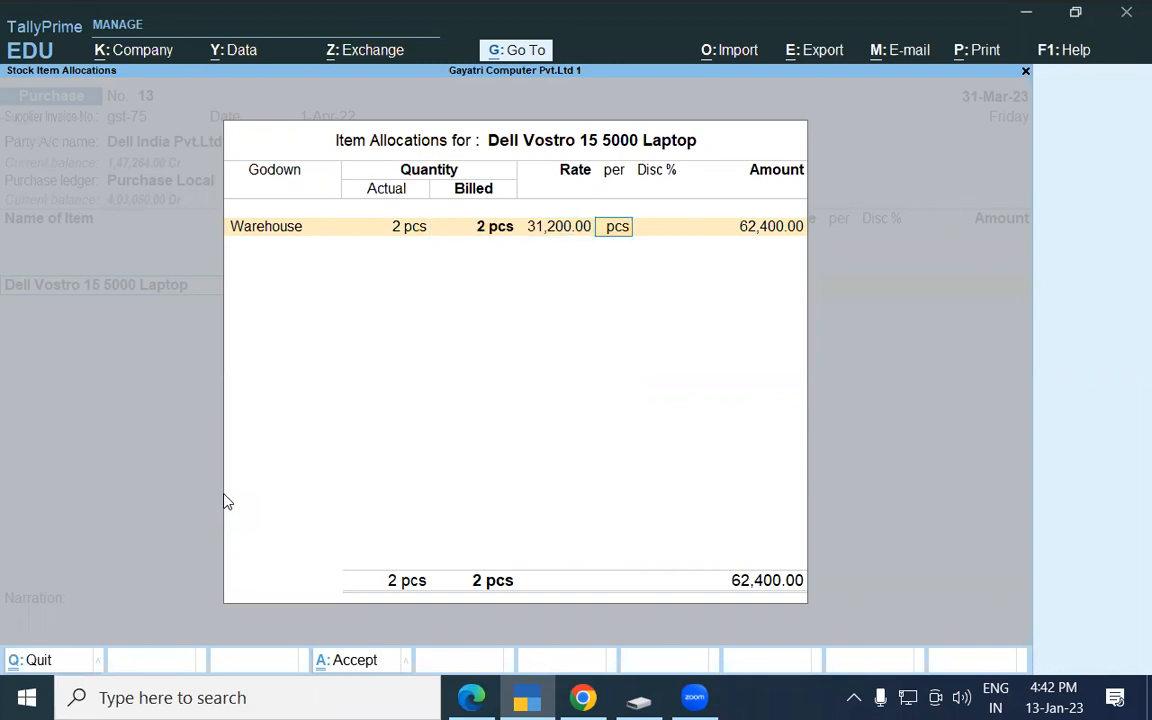
key("BackSpace")
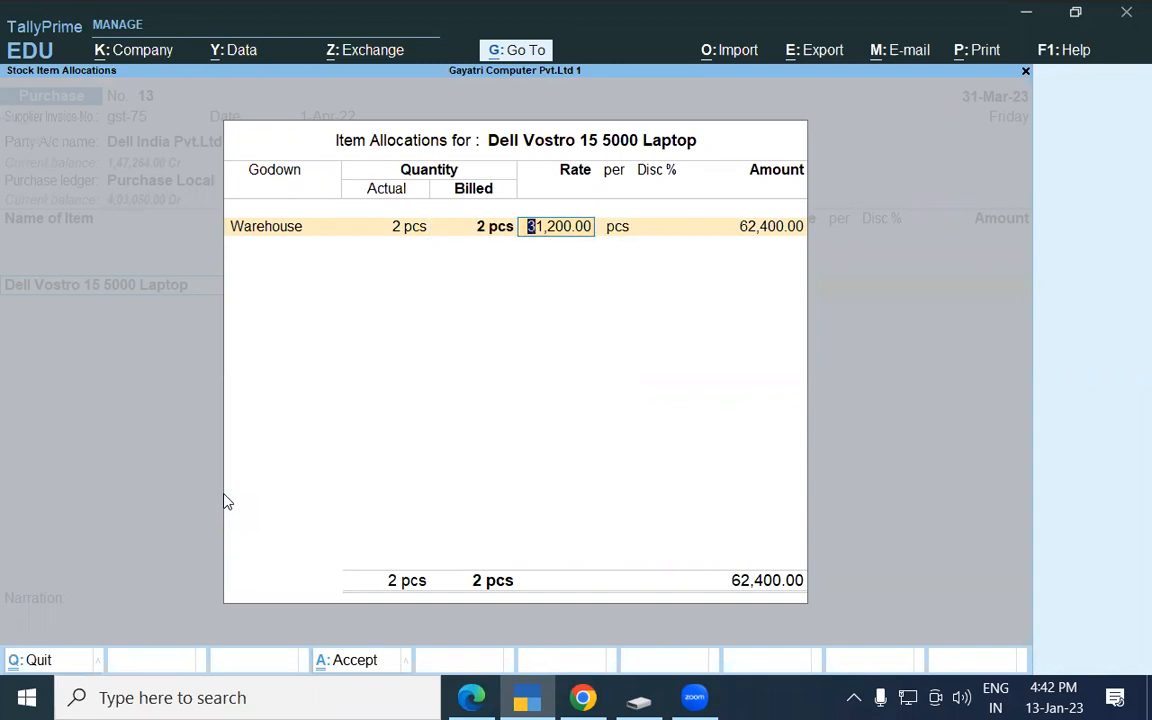
- Recheck exercise 20 and set the laptop's actual and billed quantities to 1 pcs
key("alt+Tab")
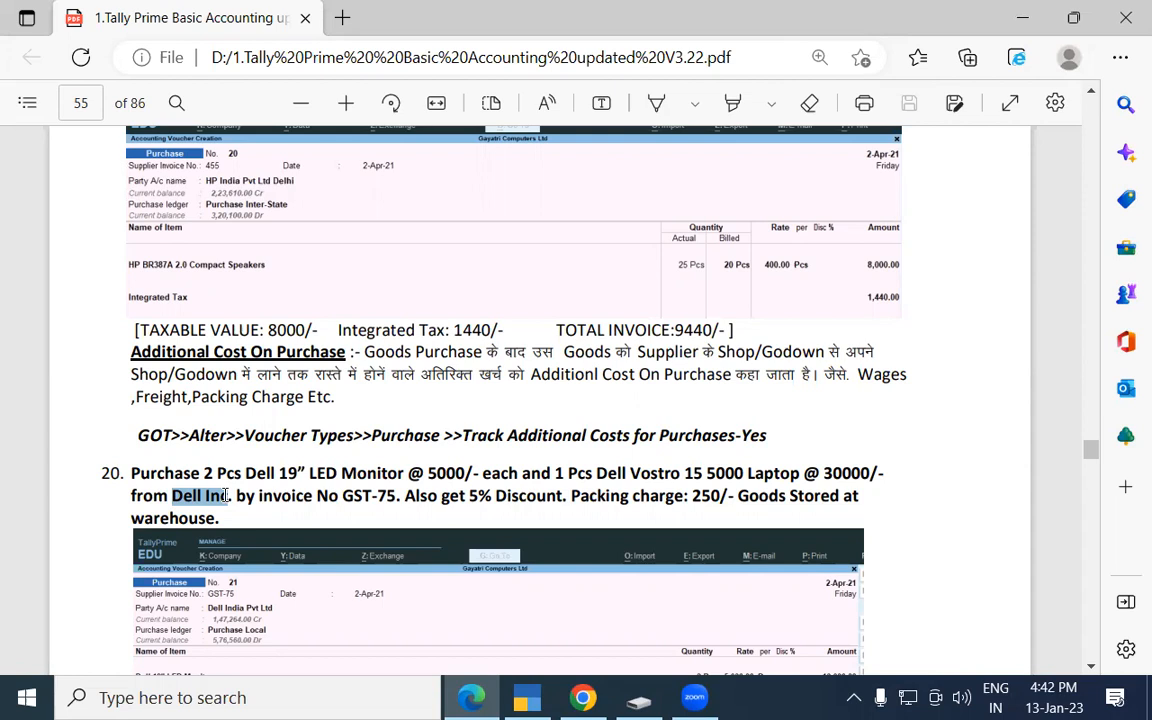
key("alt+Tab")
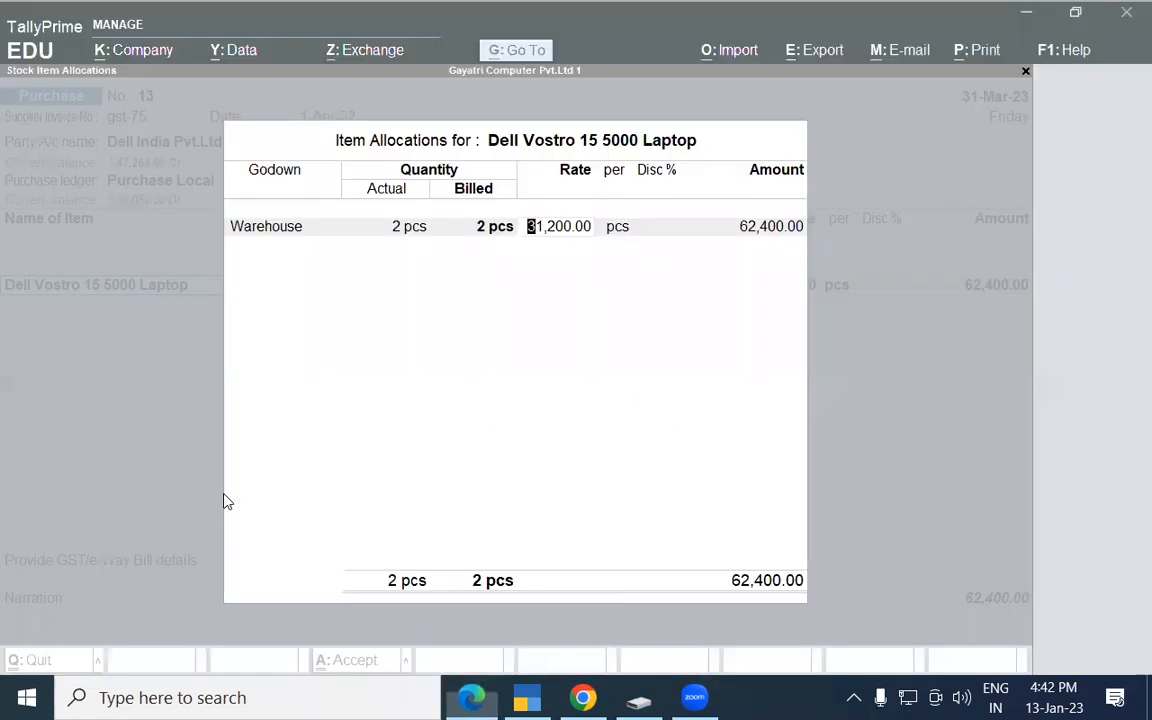
key("alt+Tab")
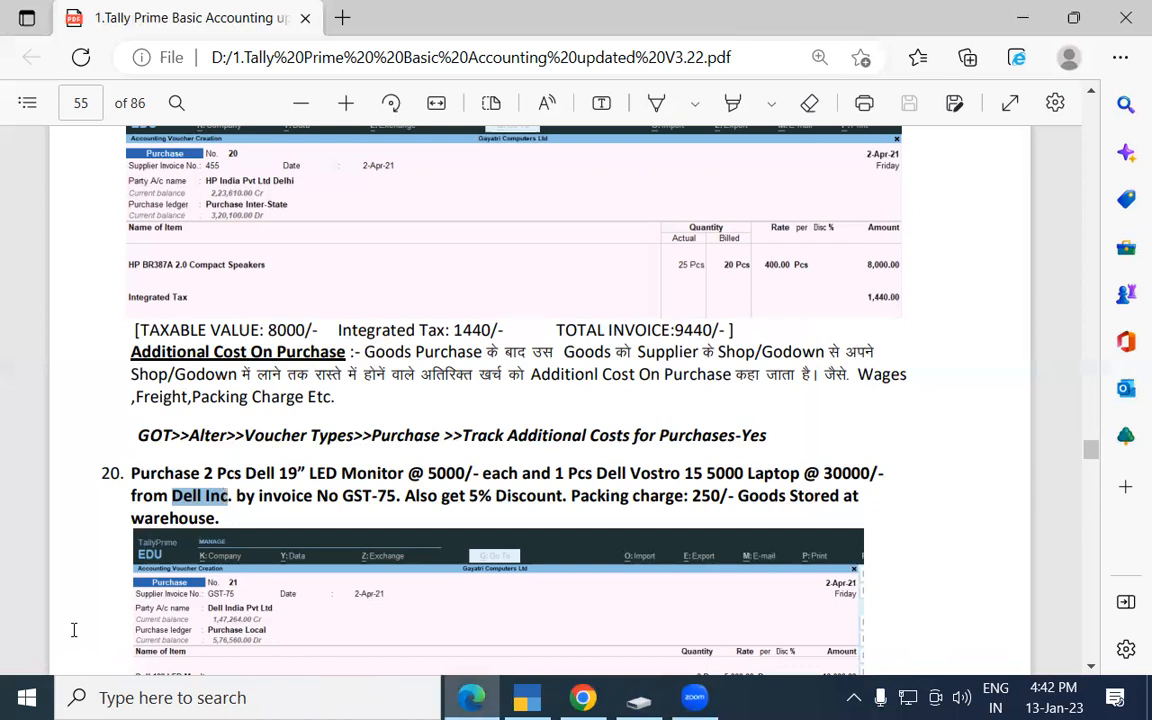
key("alt+Tab")
left_click(408, 227)
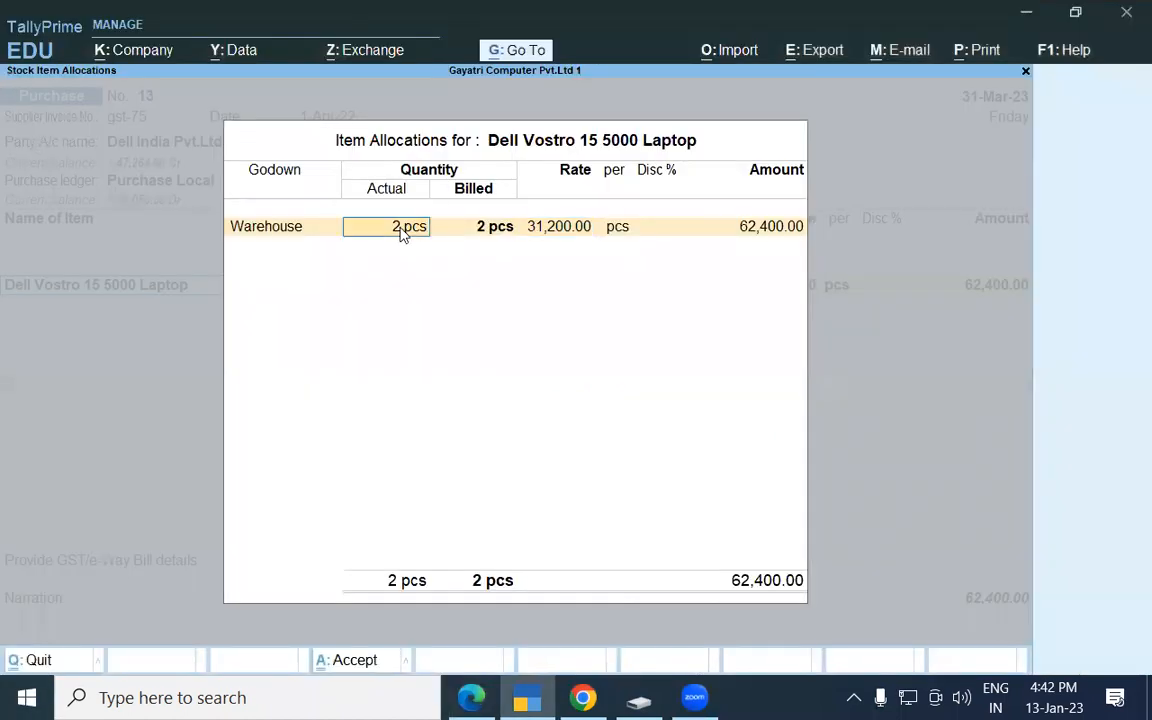
type("1")
key("Return")
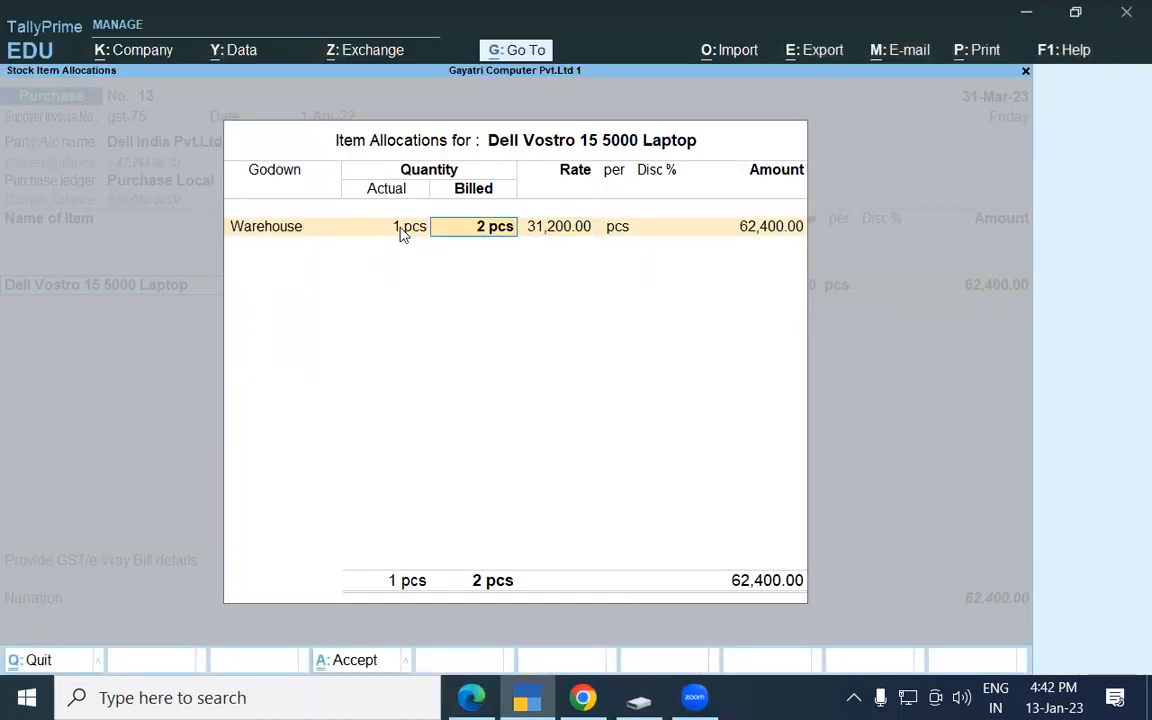
type("1")
key("Return")
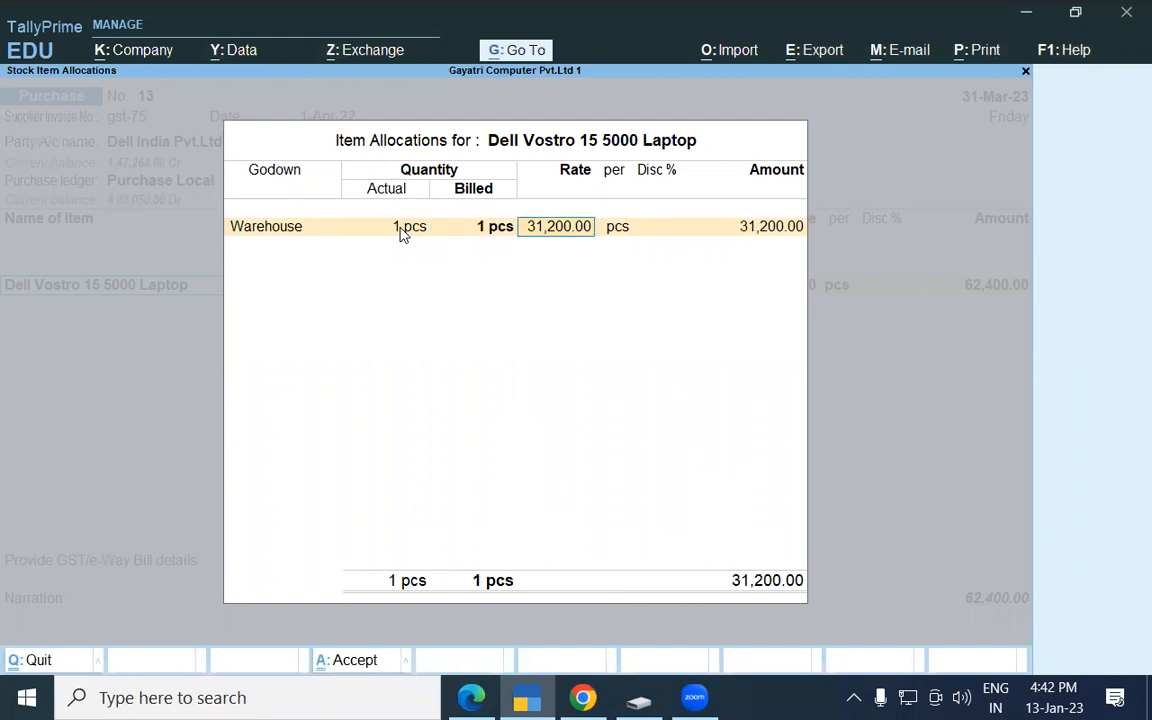
- Set the laptop's rate to 30000 per pcs as given in exercise 20, leave its discount blank and accept the allocation
key("alt+Tab")
key("alt+Tab")
type("30000")
key("Return")
key("Return")
key("Return")
key("Return")
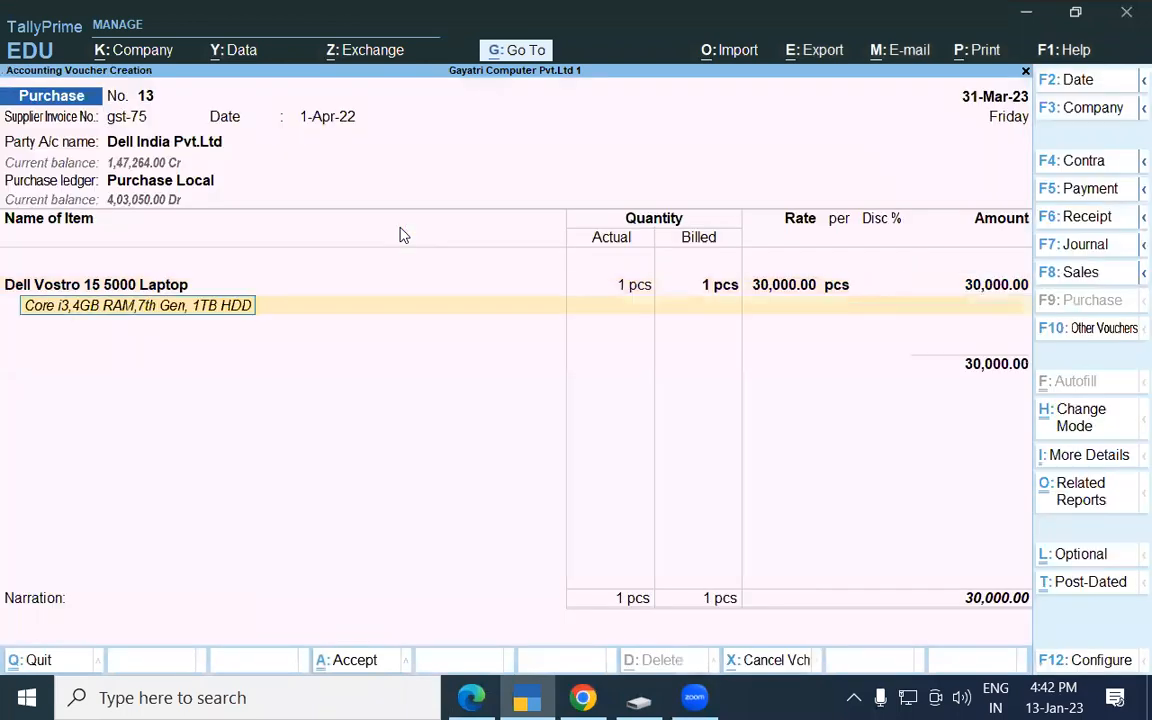
- Keep the laptop's description and add Dell 19” LED Monitor as the second voucher item with a blank description
key("alt+Tab")
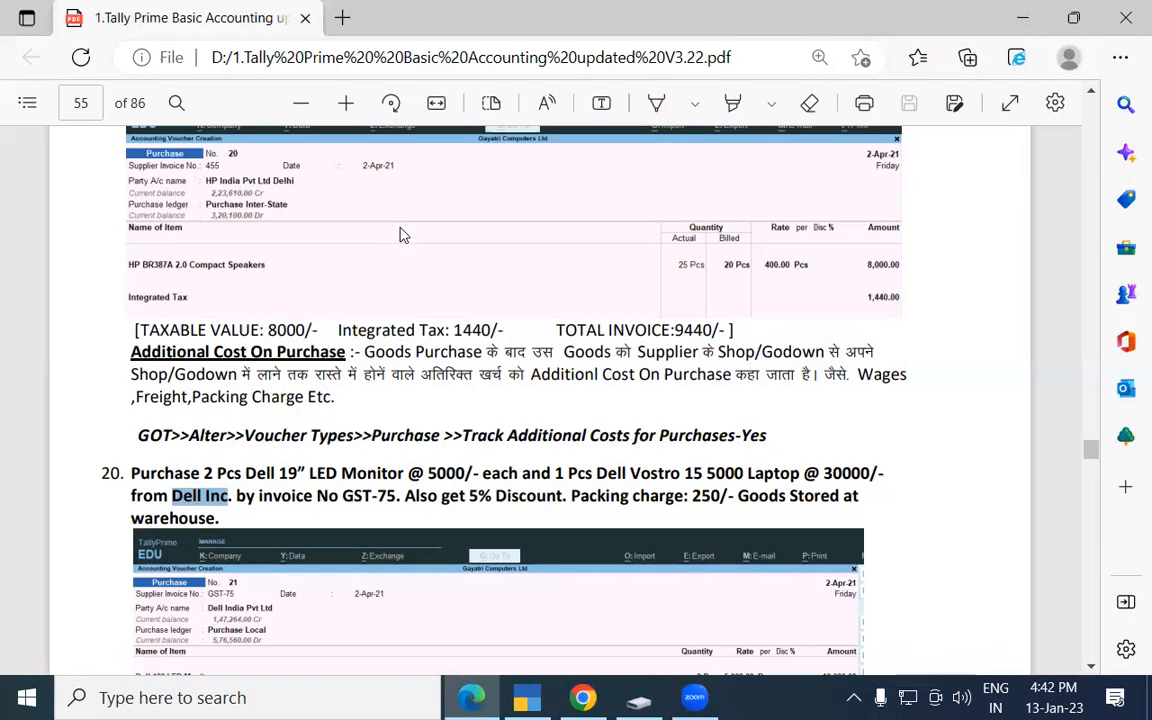
key("alt+Tab")
key("Return")
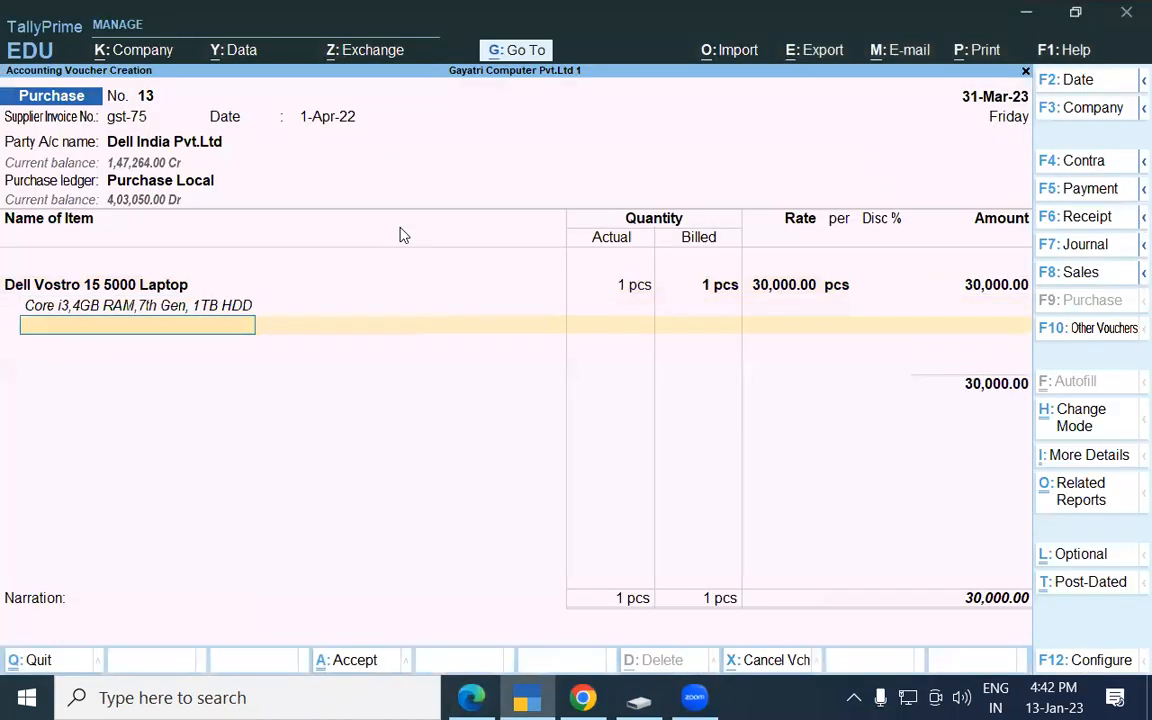
type("Del")
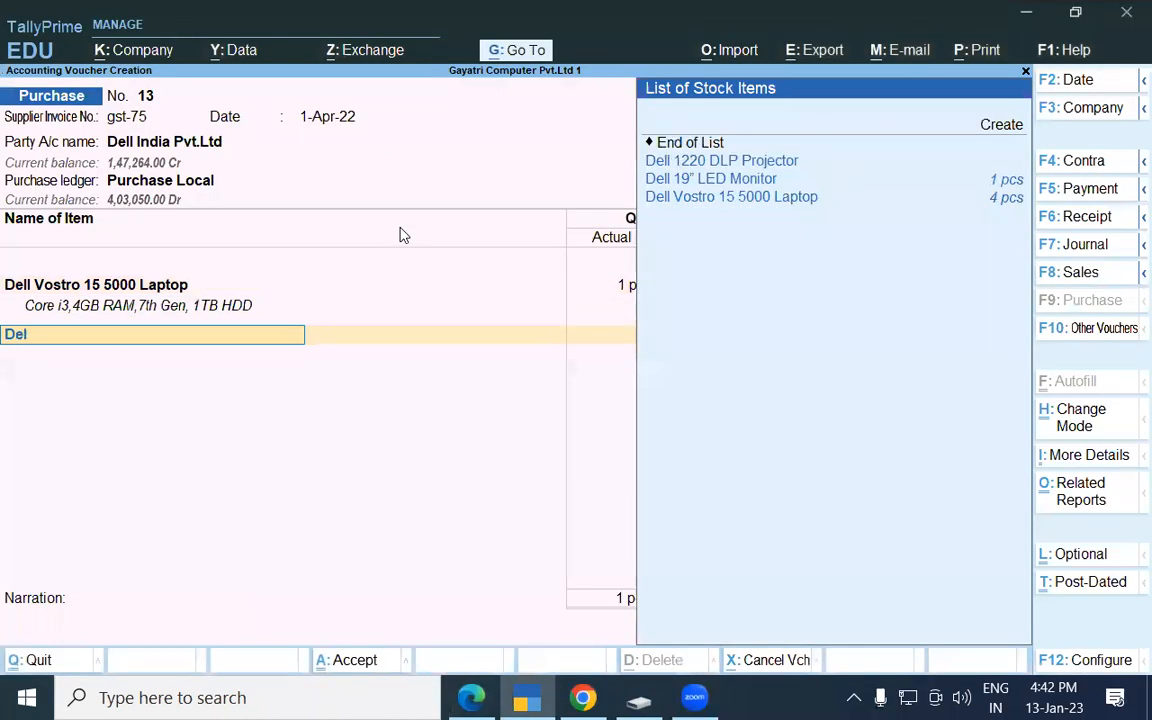
key("Down")
key("Down")
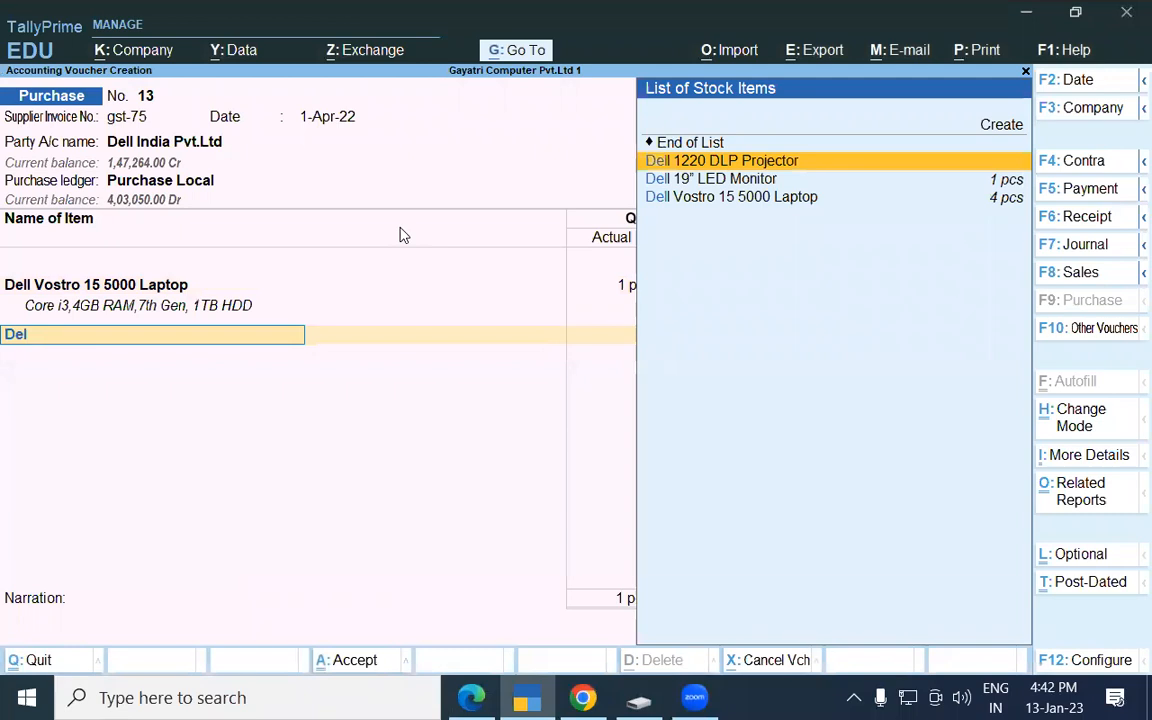
key("Return")
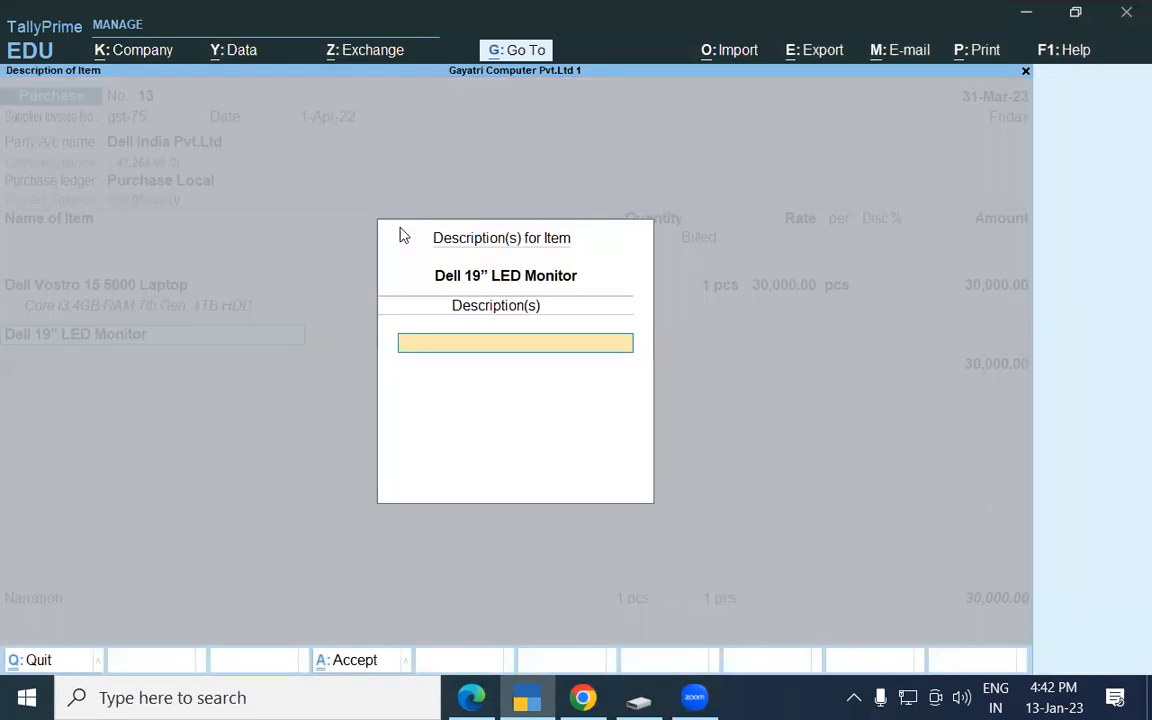
key("Return")
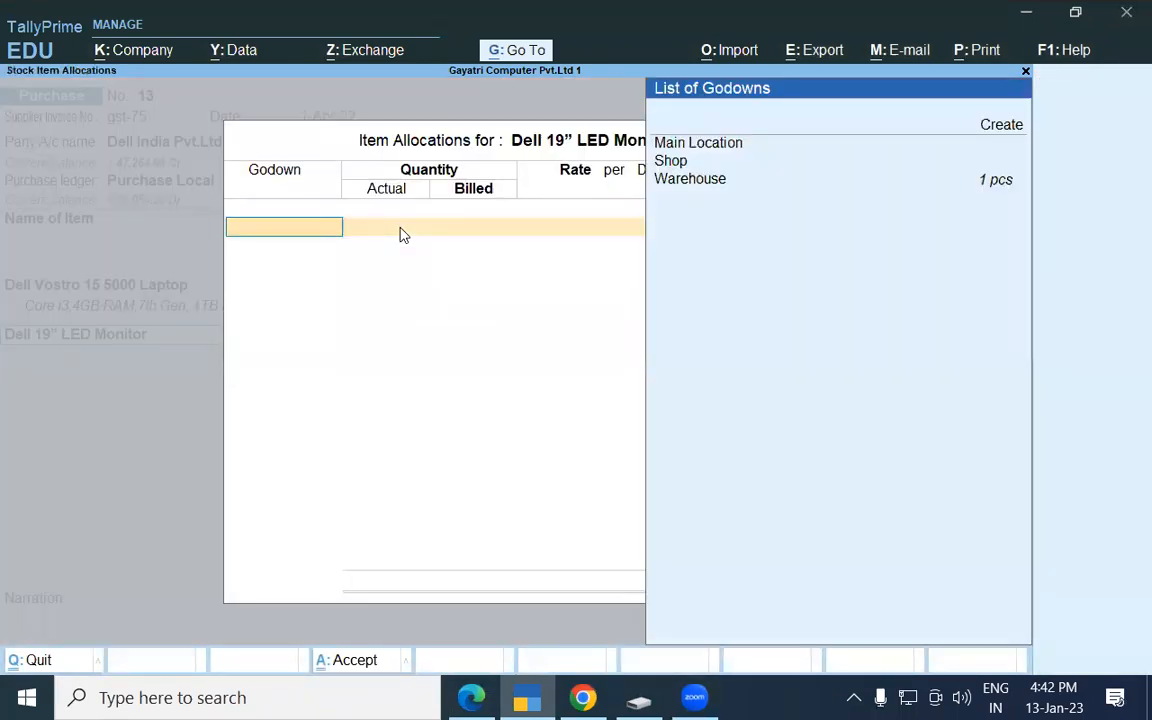
- Allocate the LED monitor to the Warehouse godown with actual and billed quantities of 2 pcs
key("Down")
key("Down")
key("Down")
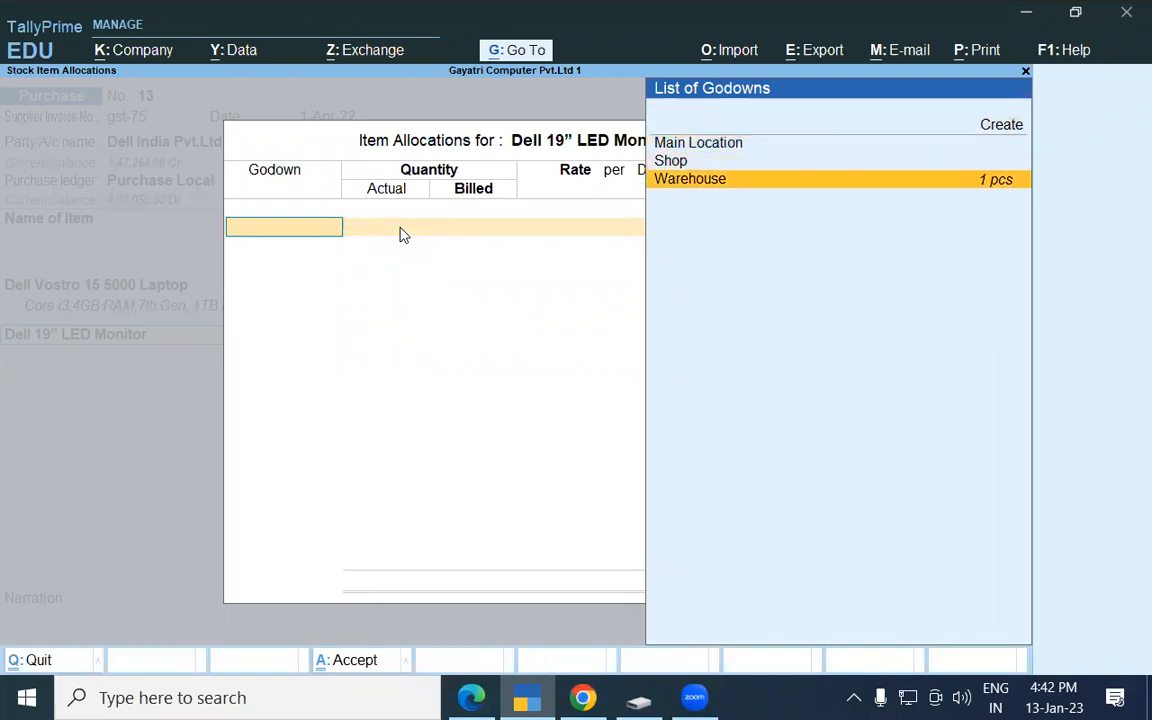
key("Return")
key("alt+Tab")
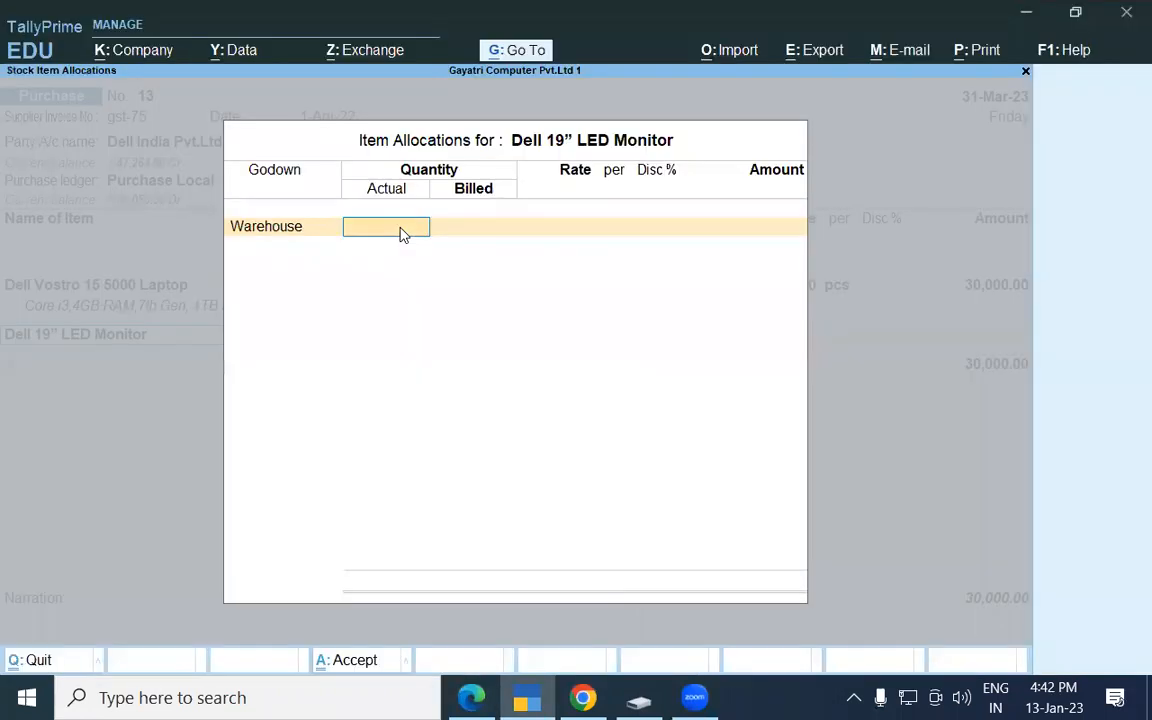
type("2 pcs")
key("Return")
key("Return")
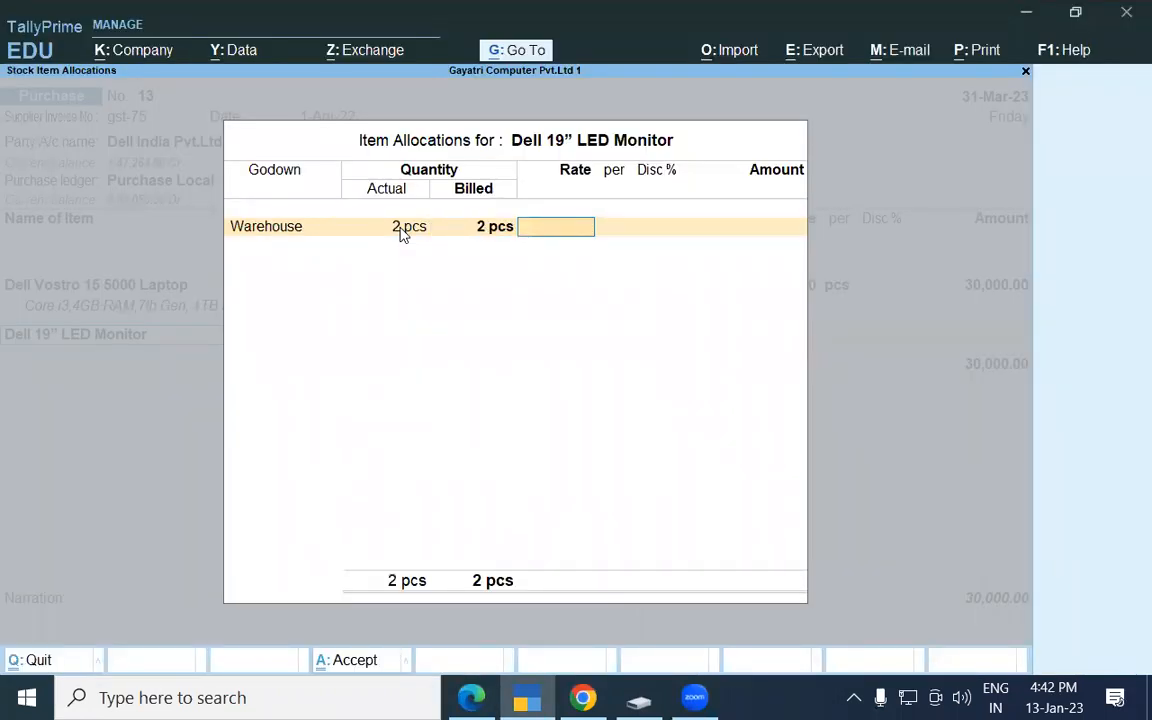
- Set the monitor's rate to 5000 per pcs without an item discount, accept its allocation and finish the item list
key("alt+Tab")
key("alt+Tab")
type("5000")
key("Return")
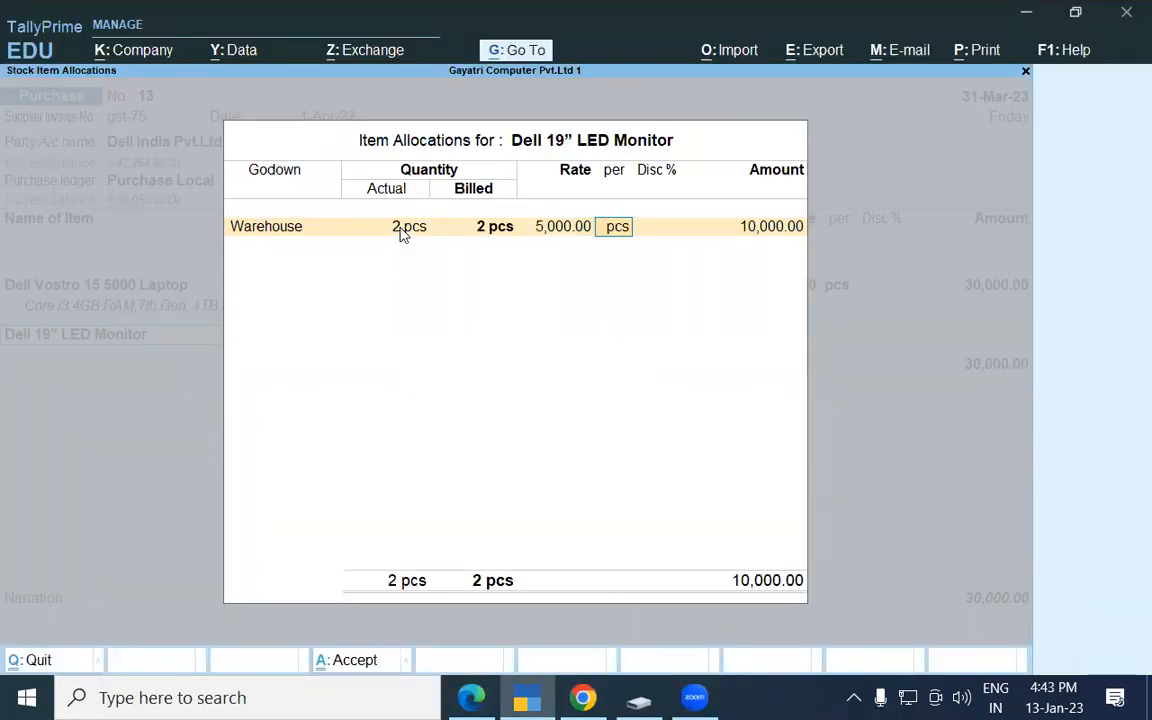
key("Return")
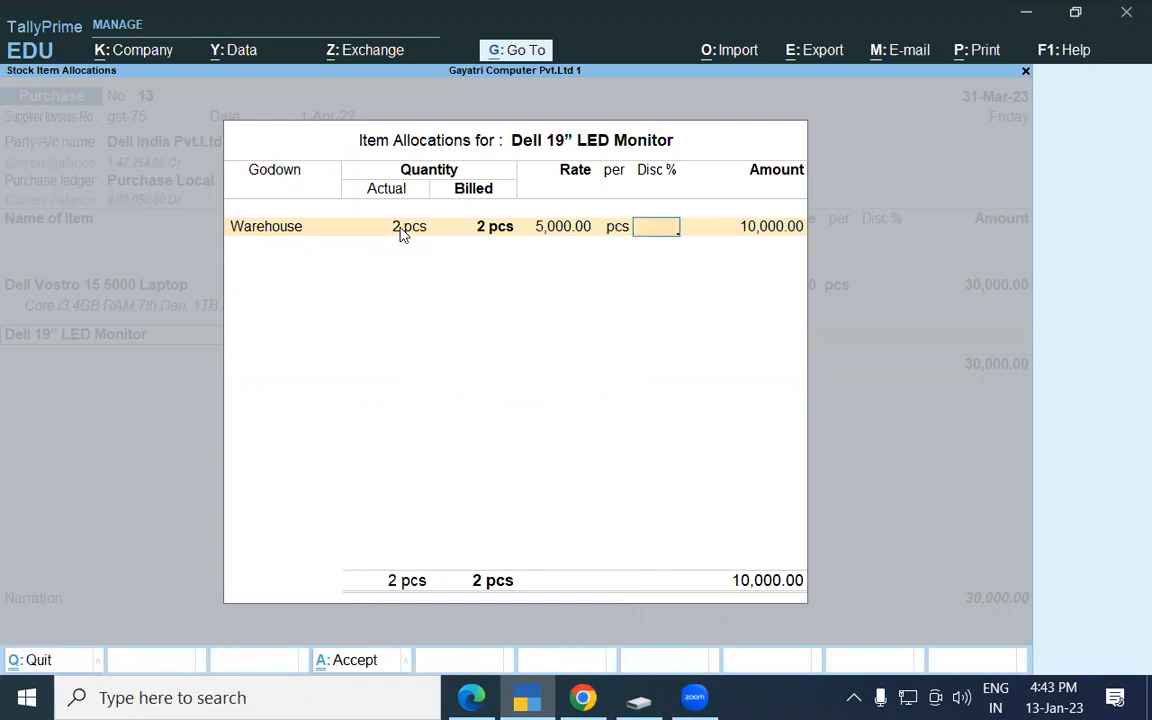
key("Return")
key("Return")
key("Return")
key("Return")
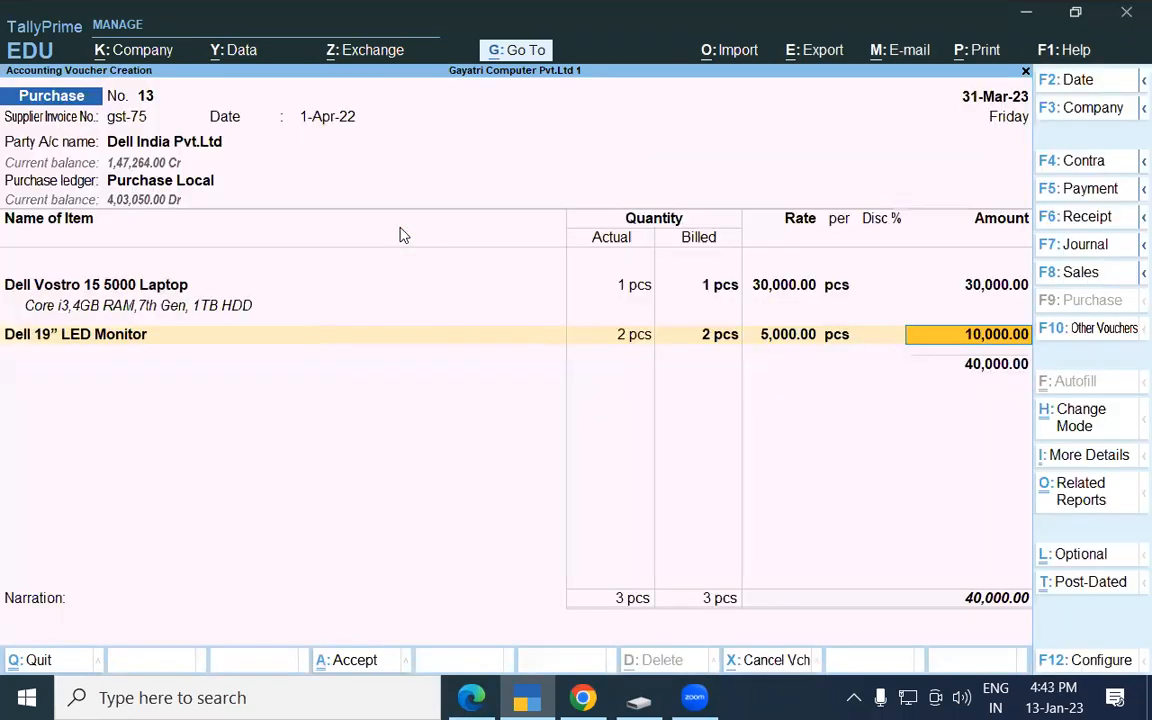
key("Return")
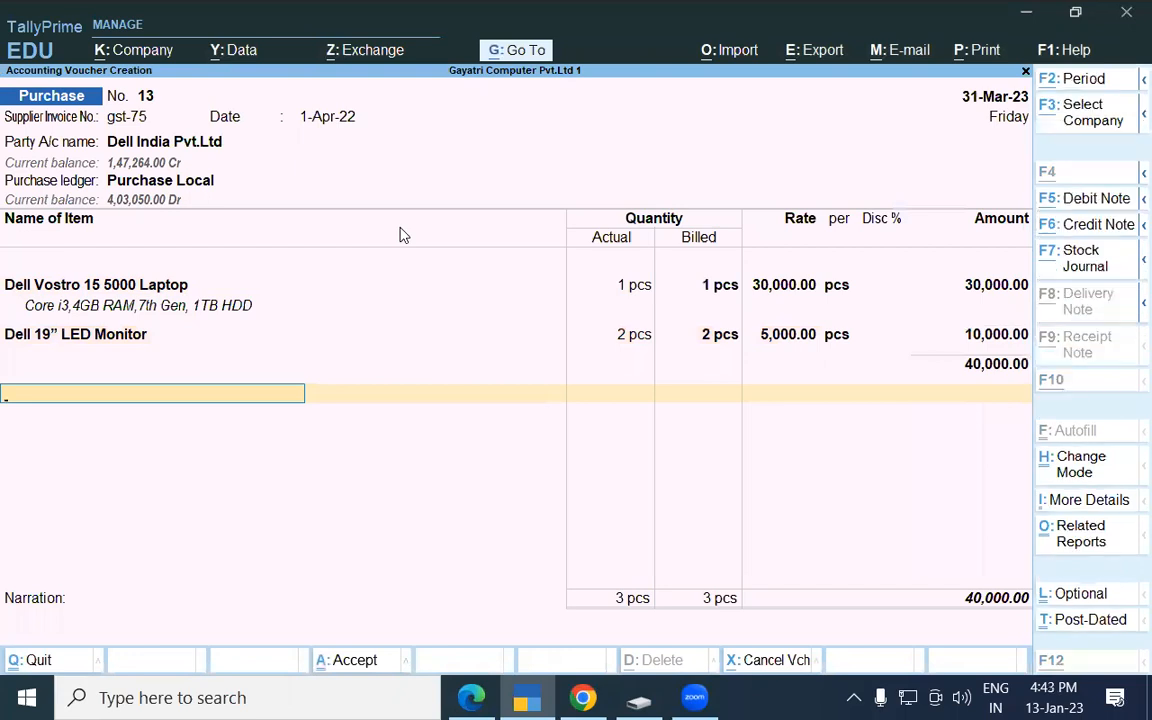
- Check the discount terms in exercise 20 and add the Discount Received ledger at a rate of -5%
key("alt+Tab")
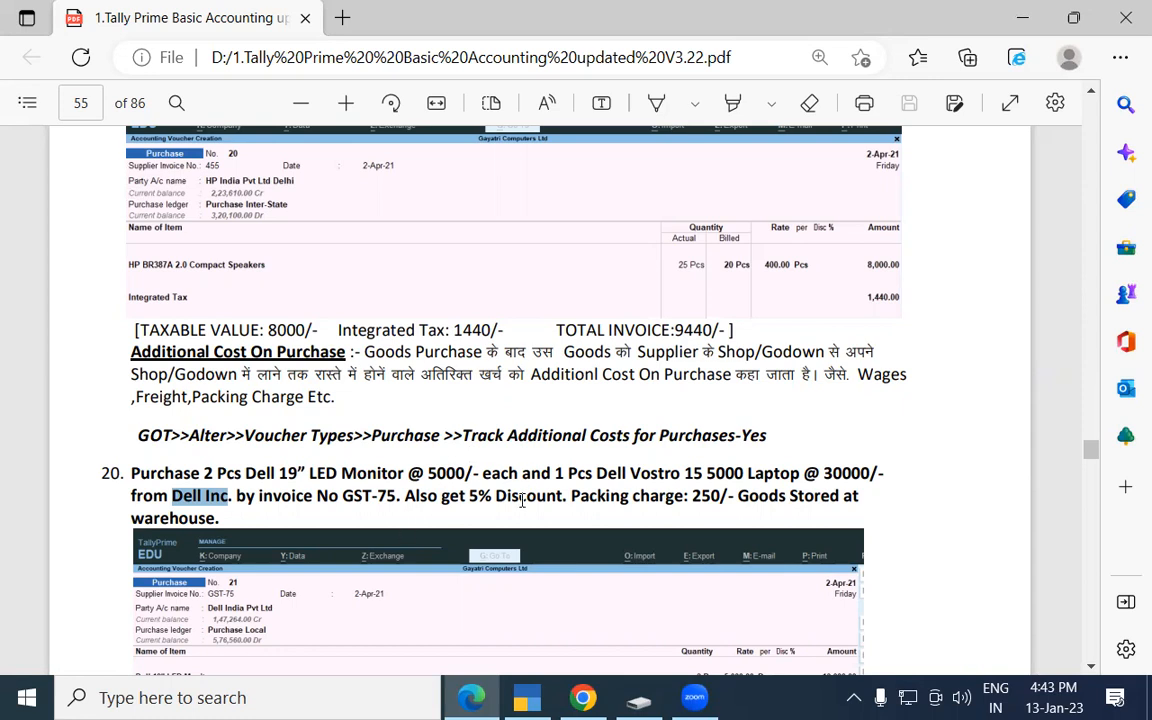
key("alt+Tab")
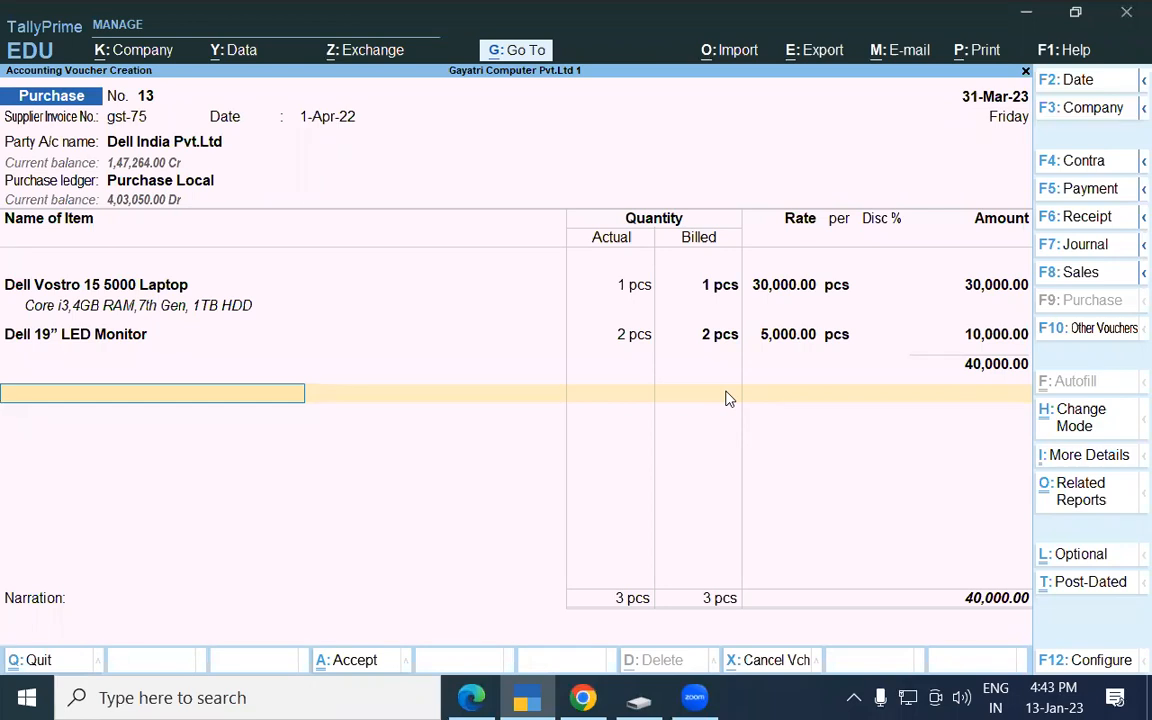
type("Dis")
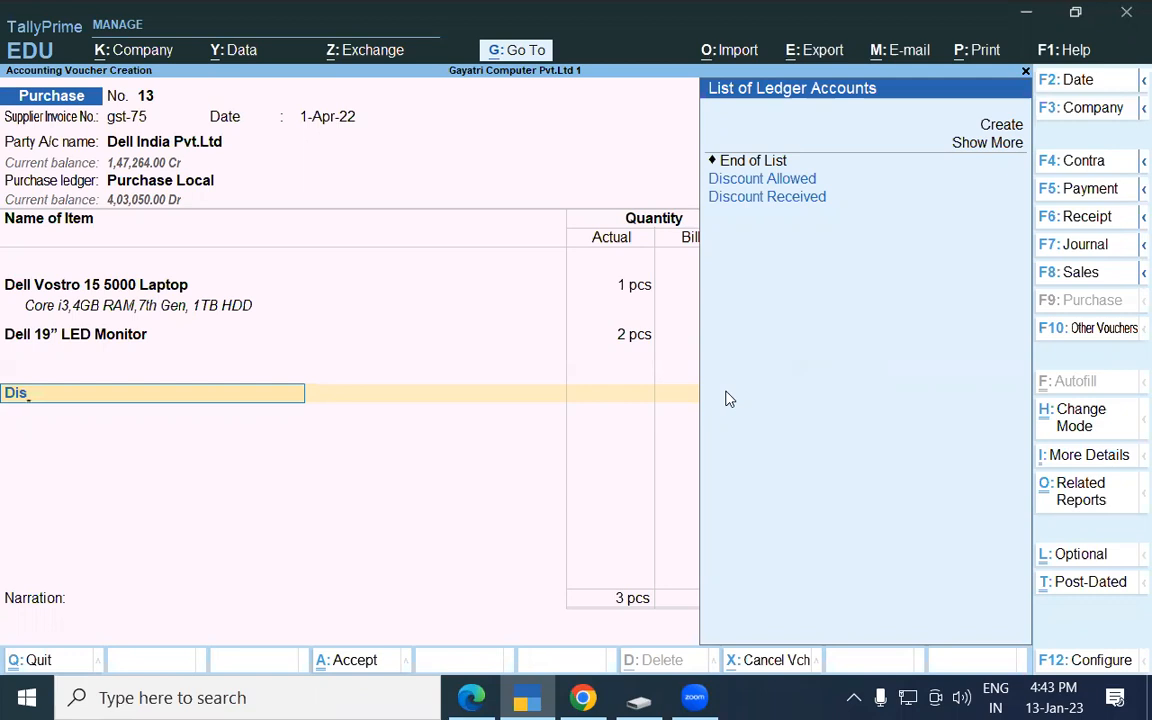
key("Down")
key("Down")
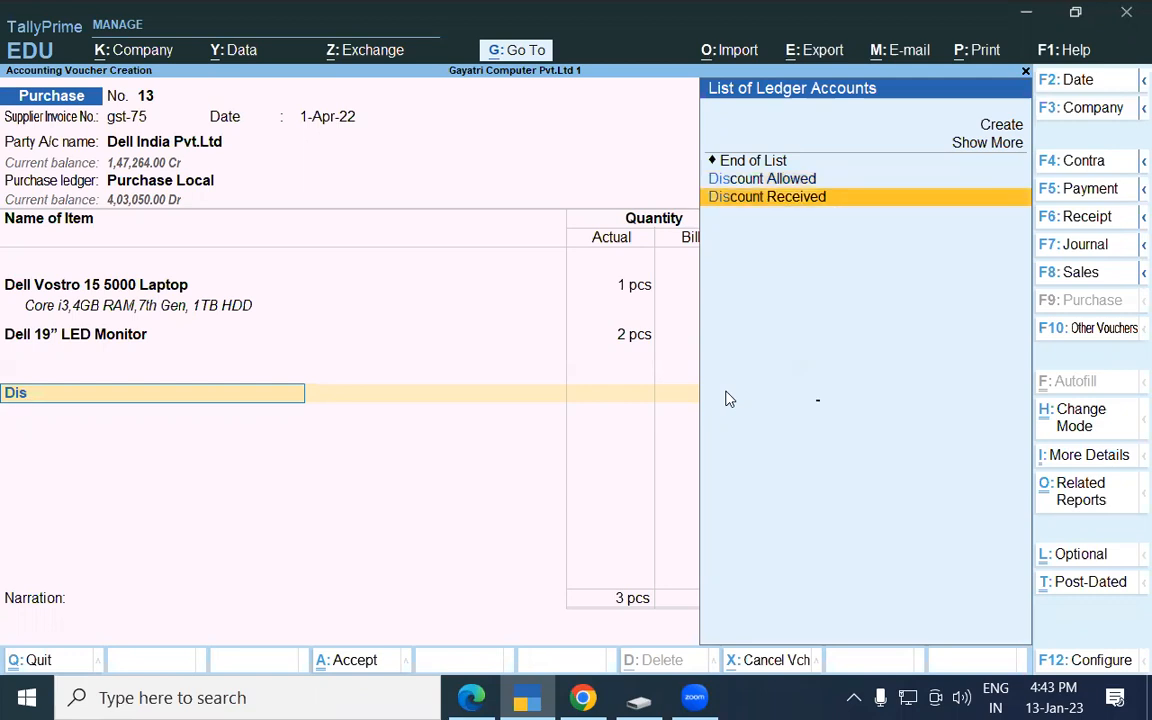
key("Return")
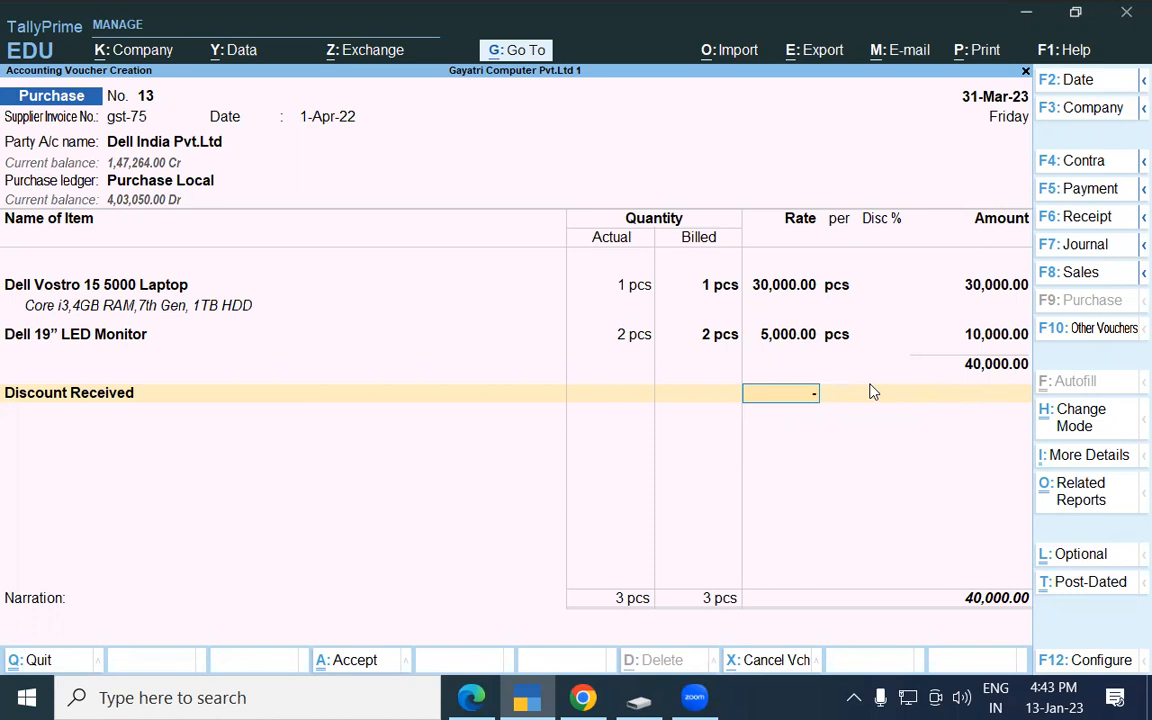
type("5")
key("Return")
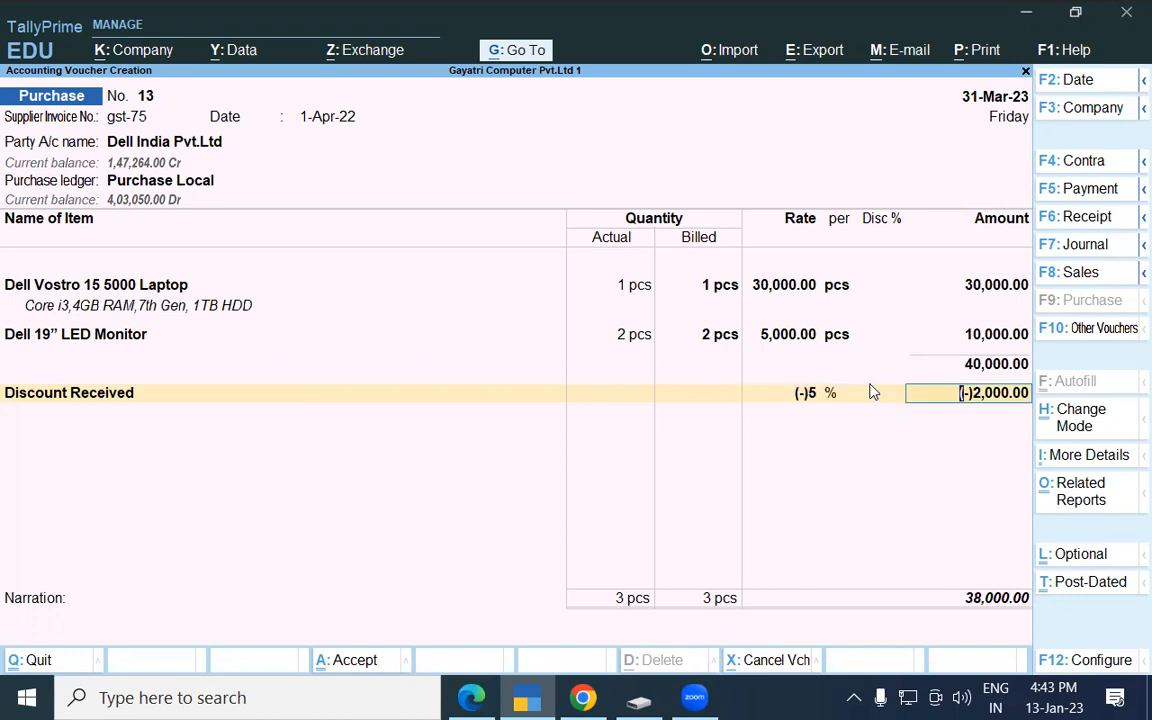
key("Return")
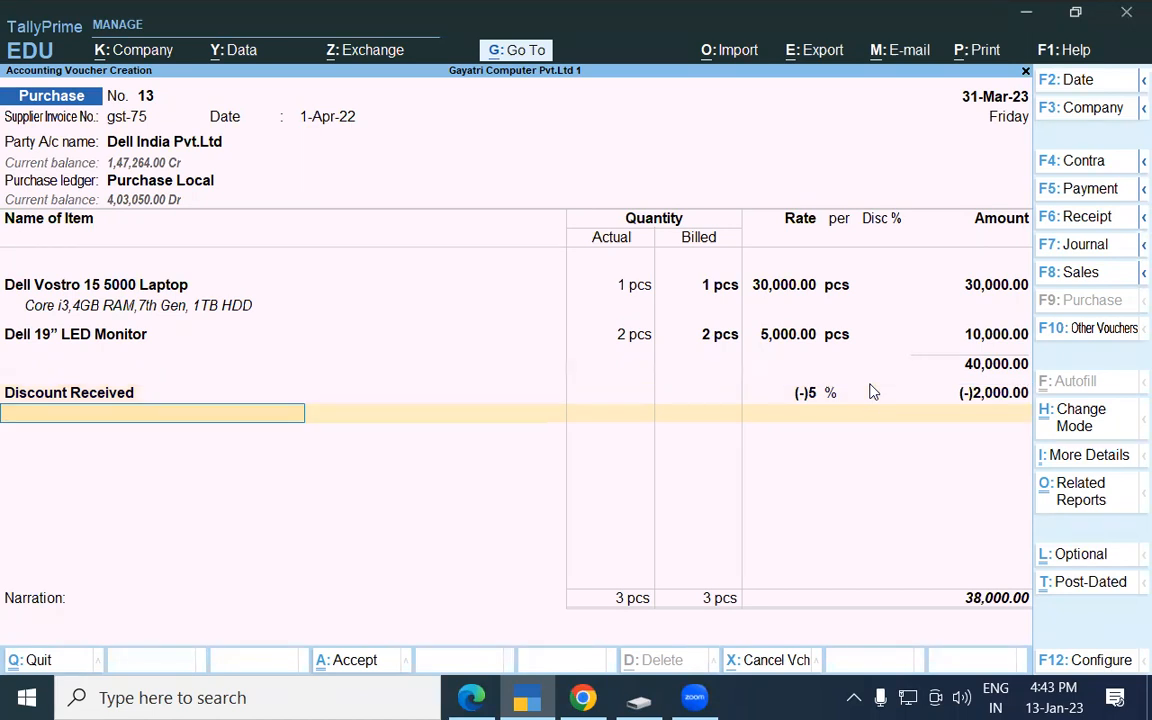
- Check the packing charge in exercise 20 and create a Packing Charges ledger under Indirect Expenses with ledger type Not Applicable
key("alt+Tab")
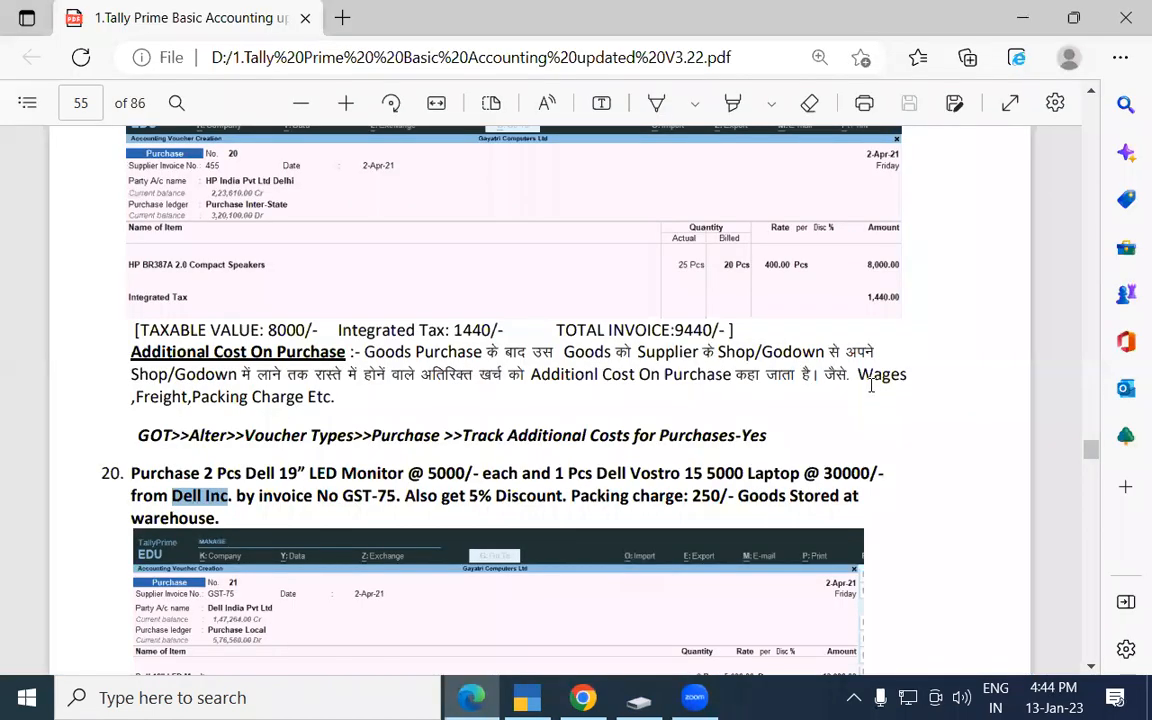
key("alt+Tab")
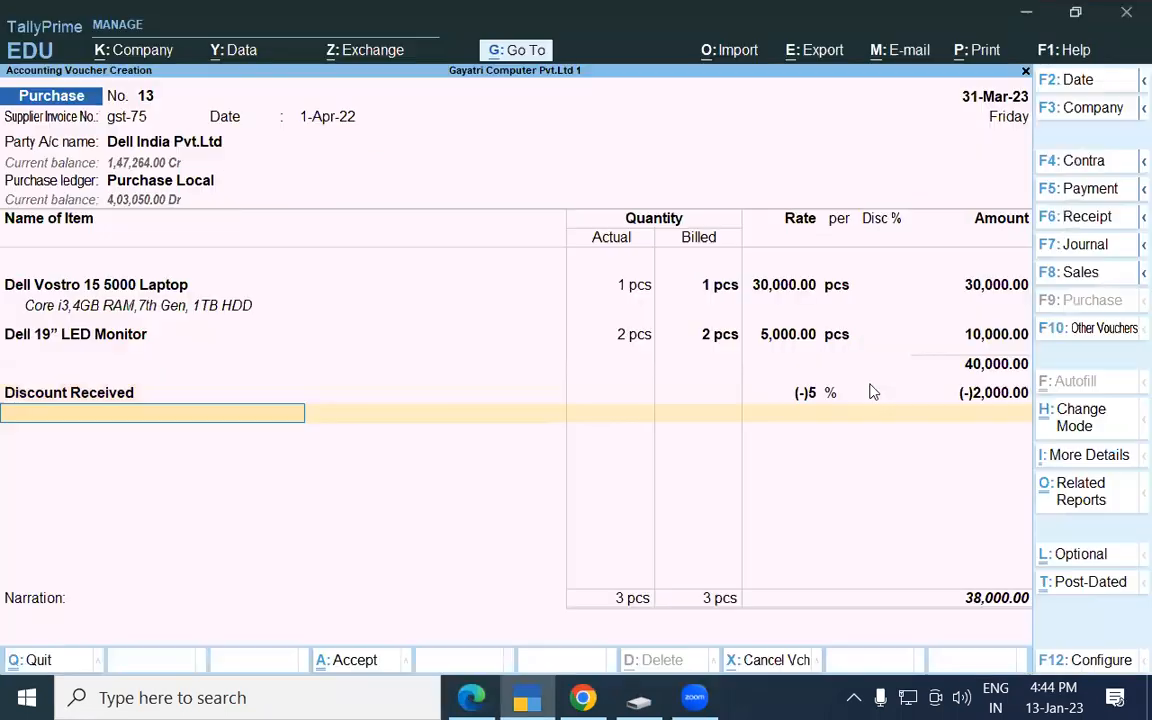
key("alt+c")
type("Packing Charges")
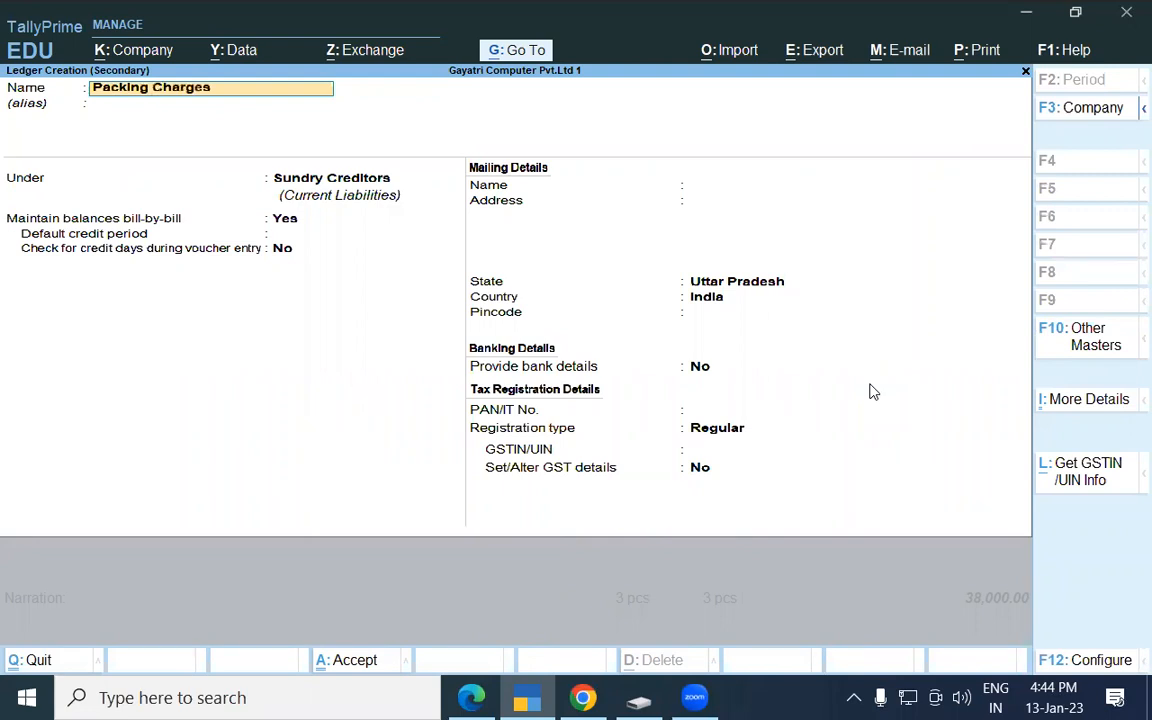
key("Return")
key("Return")
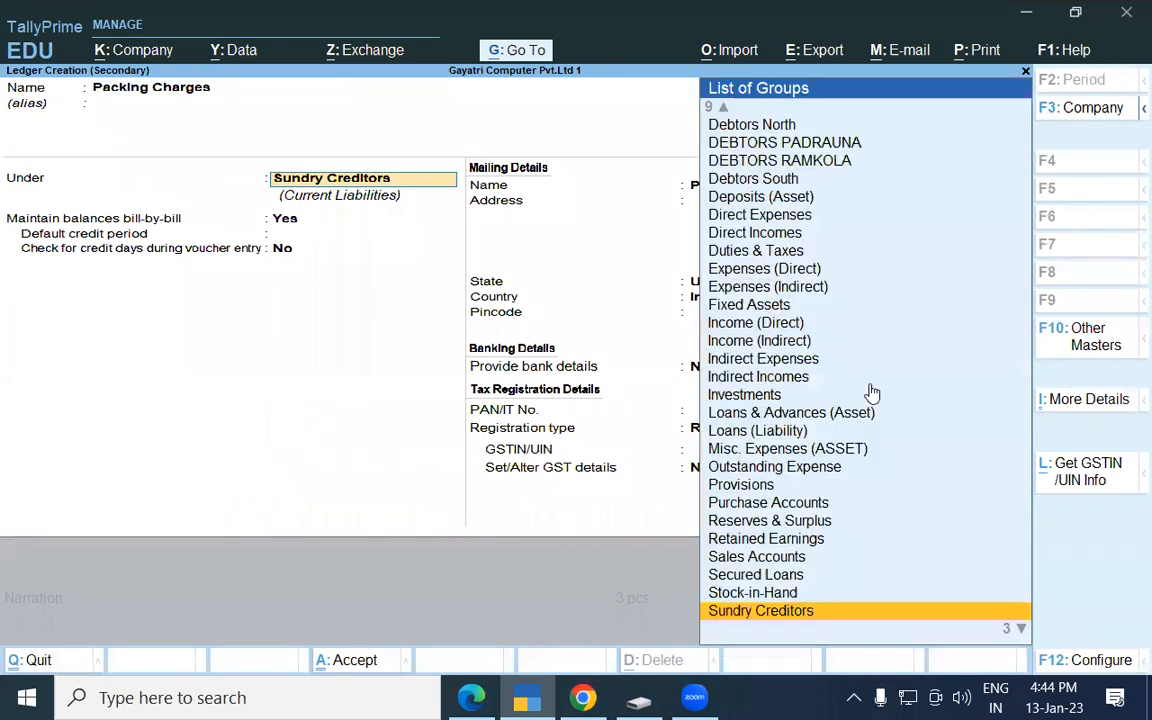
type("Ind")
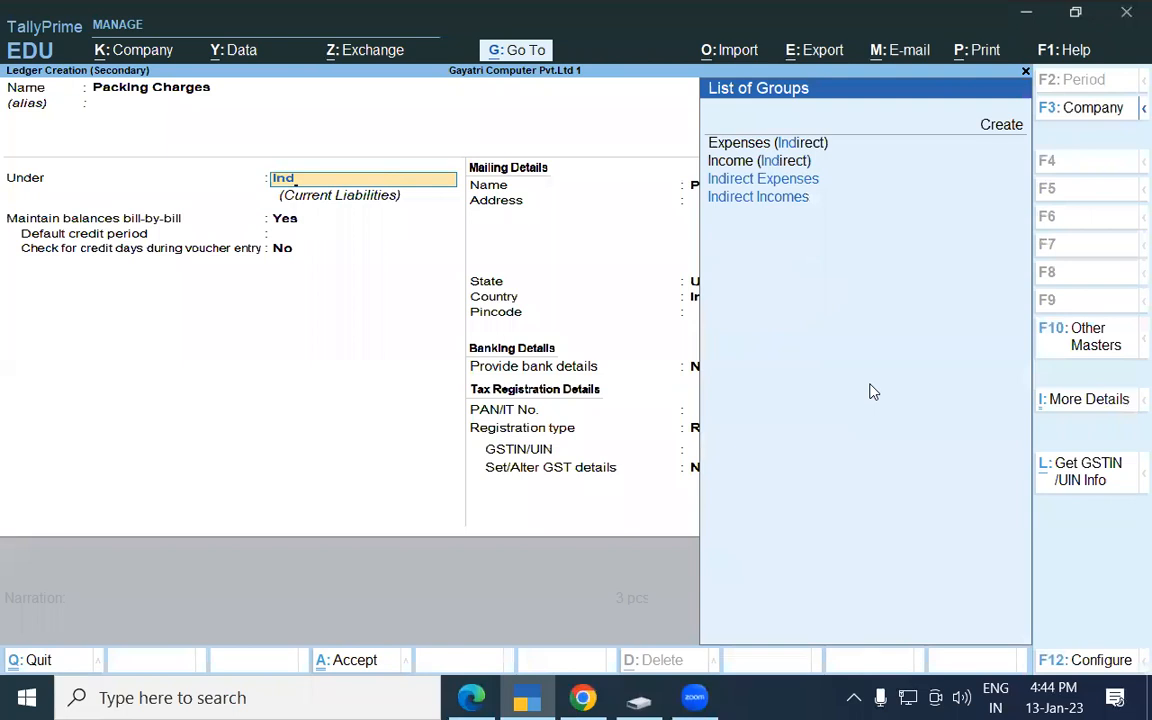
key("Return")
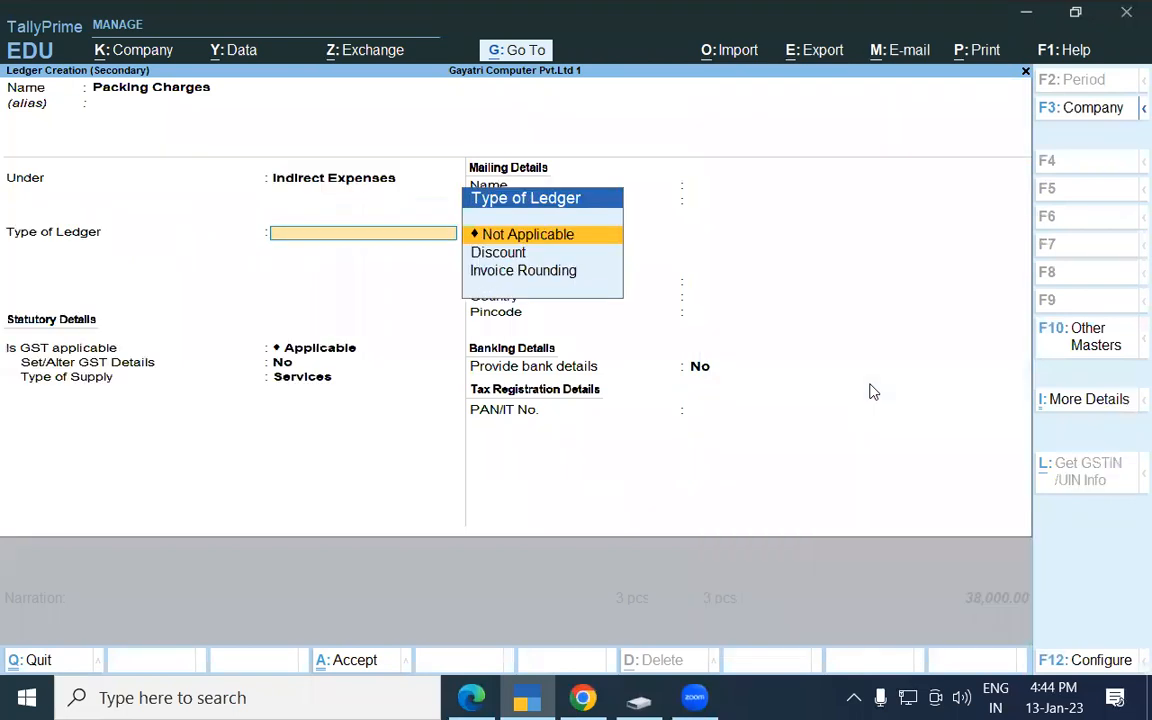
key("Return")
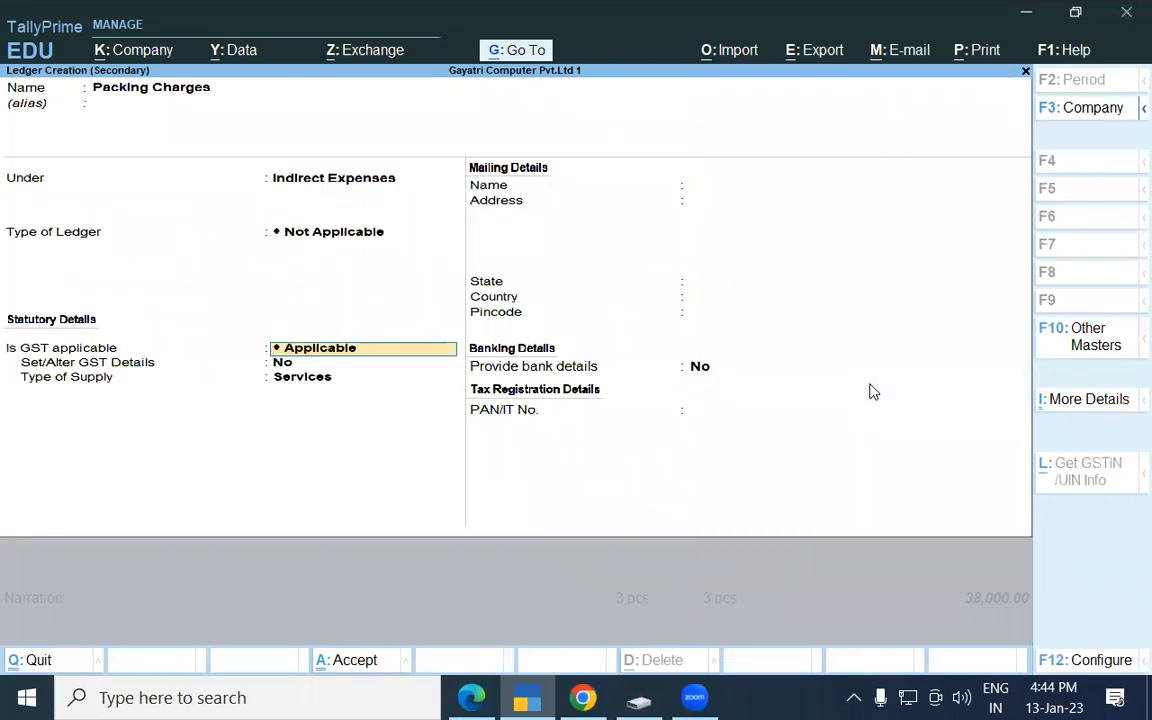
- Set the ledger's GST applicability to Not Applicable, include it in GST assessable value for Goods Based on Value, and save without bank details
type("No")
key("Return")
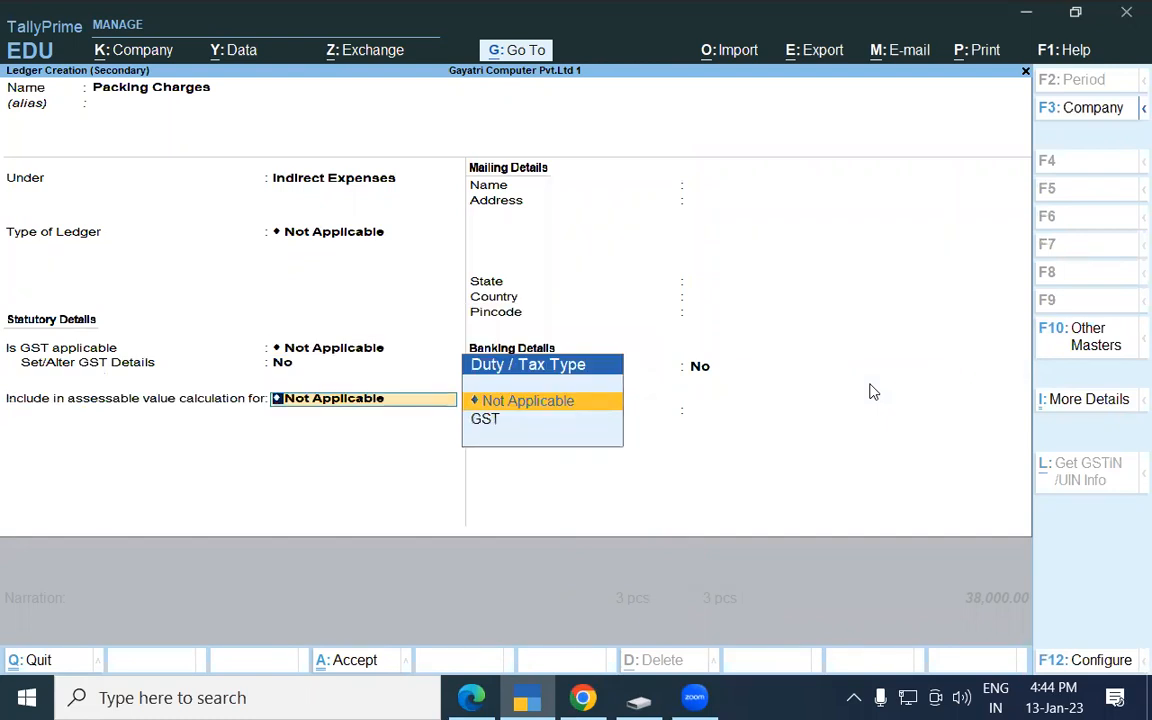
key("Return")
key("BackSpace")
key("Down")
key("Return")
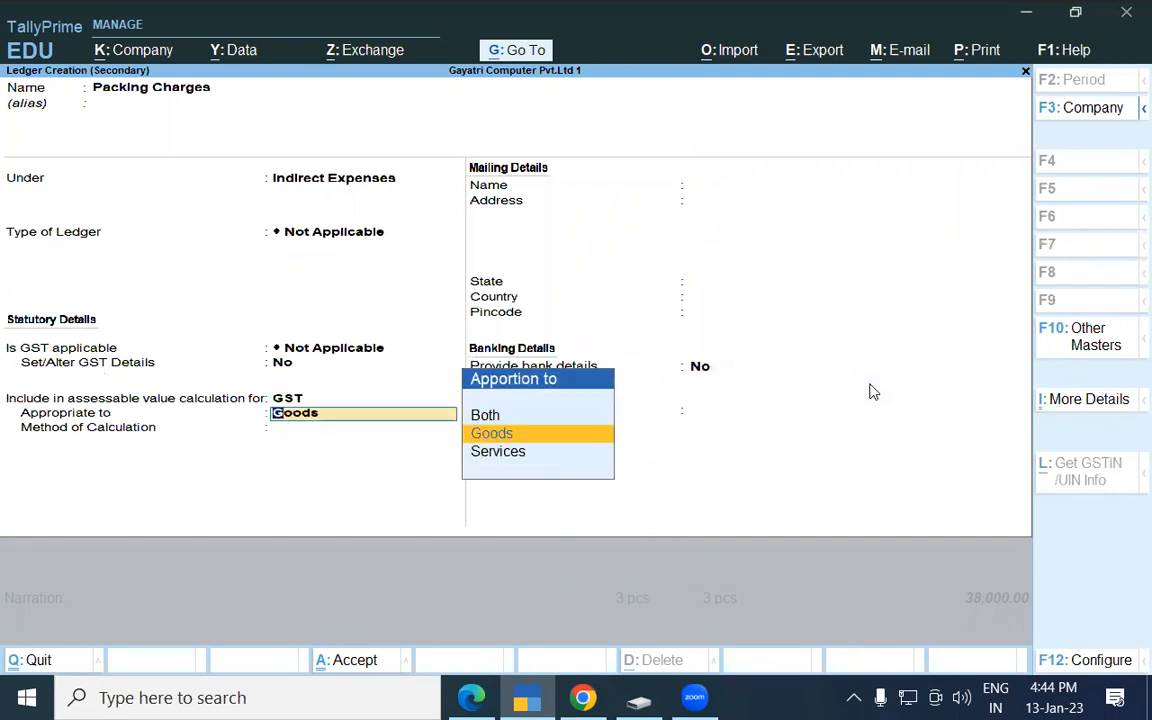
key("Return")
key("Down")
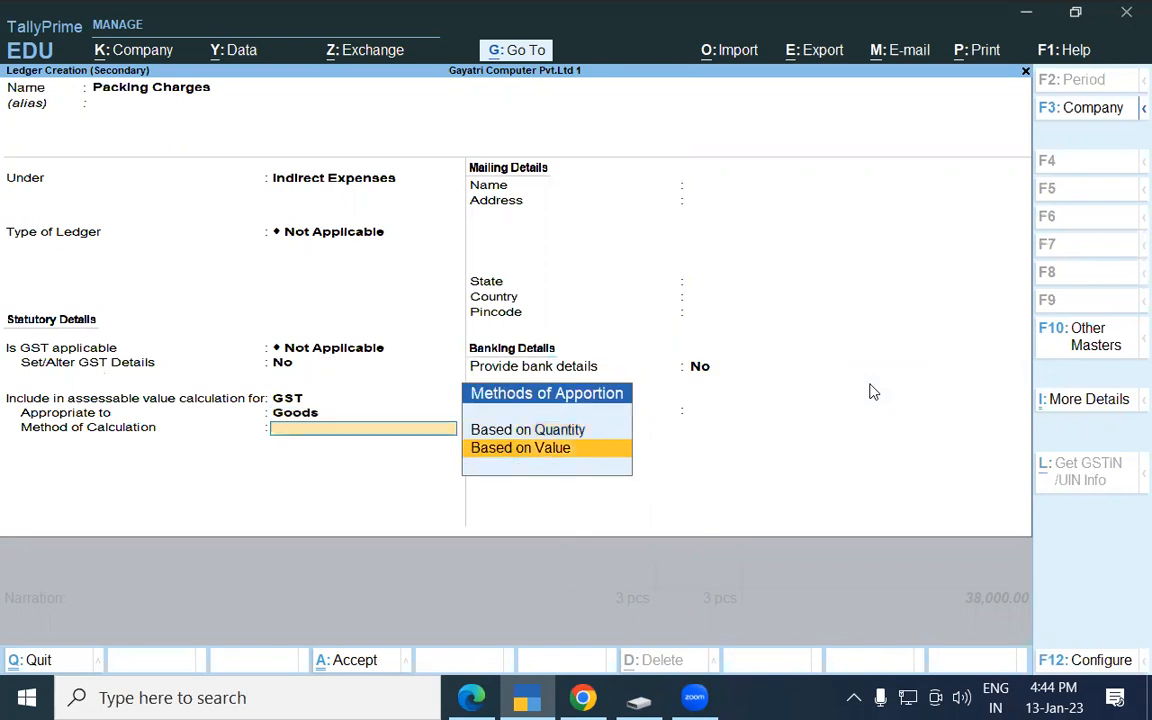
key("Return")
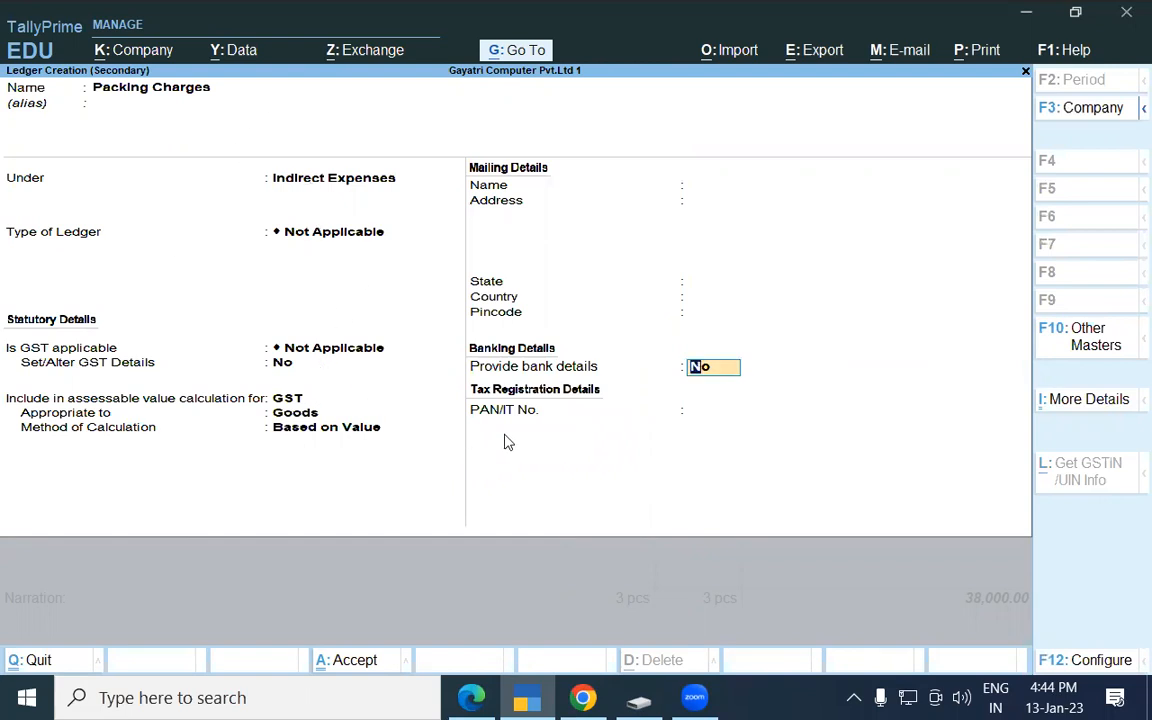
key("Return")
key("Return")
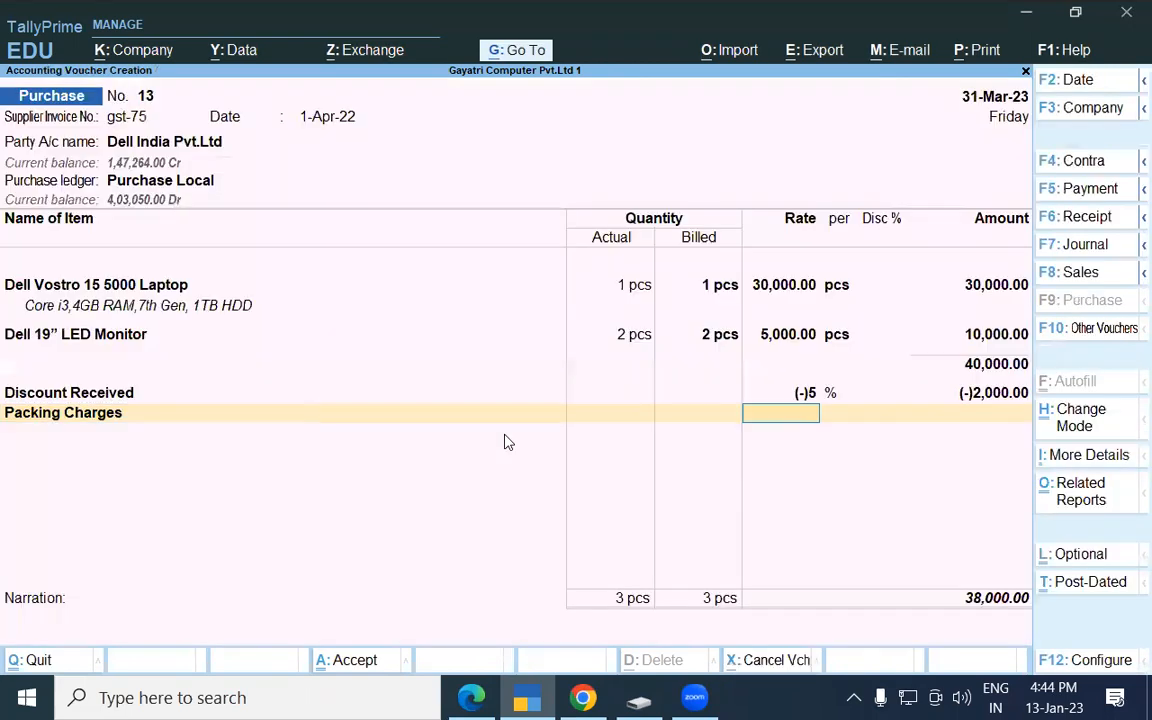
- Leave the Packing Charges rate blank and set its amount in the purchase voucher to 250
key("Return")
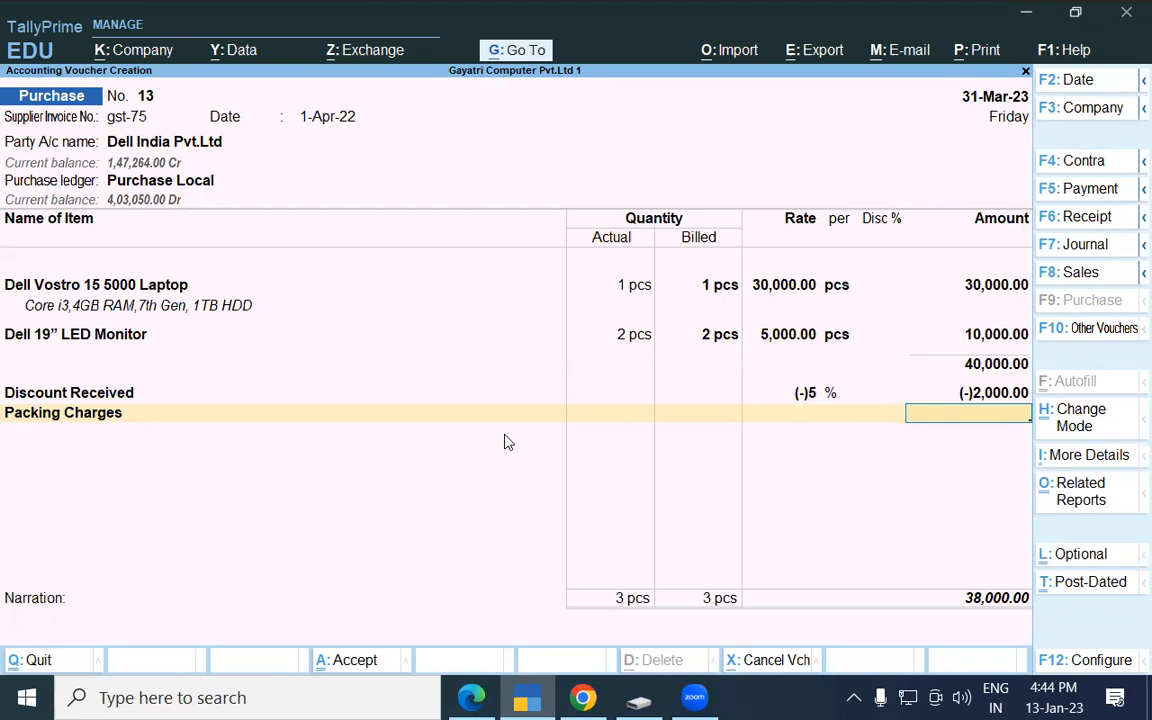
type("250")
key("Return")
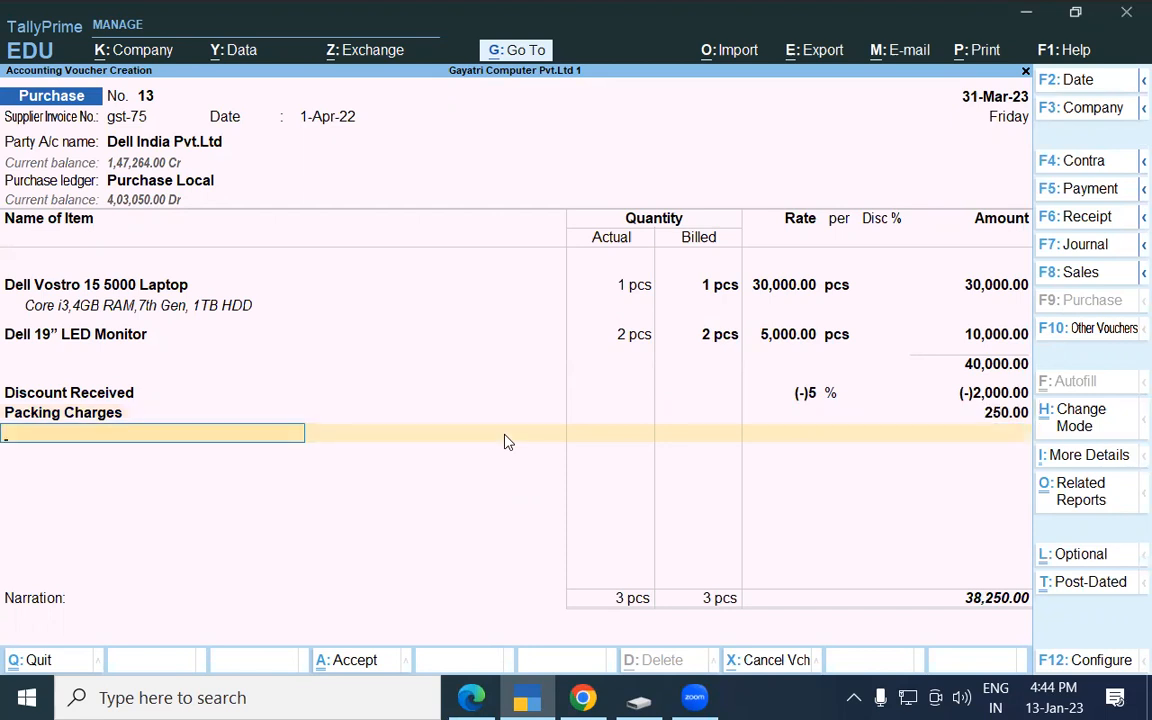
- Add the Central Tax and State Tax ledgers below Packing Charges, accepting their calculated amounts
type("Cen")
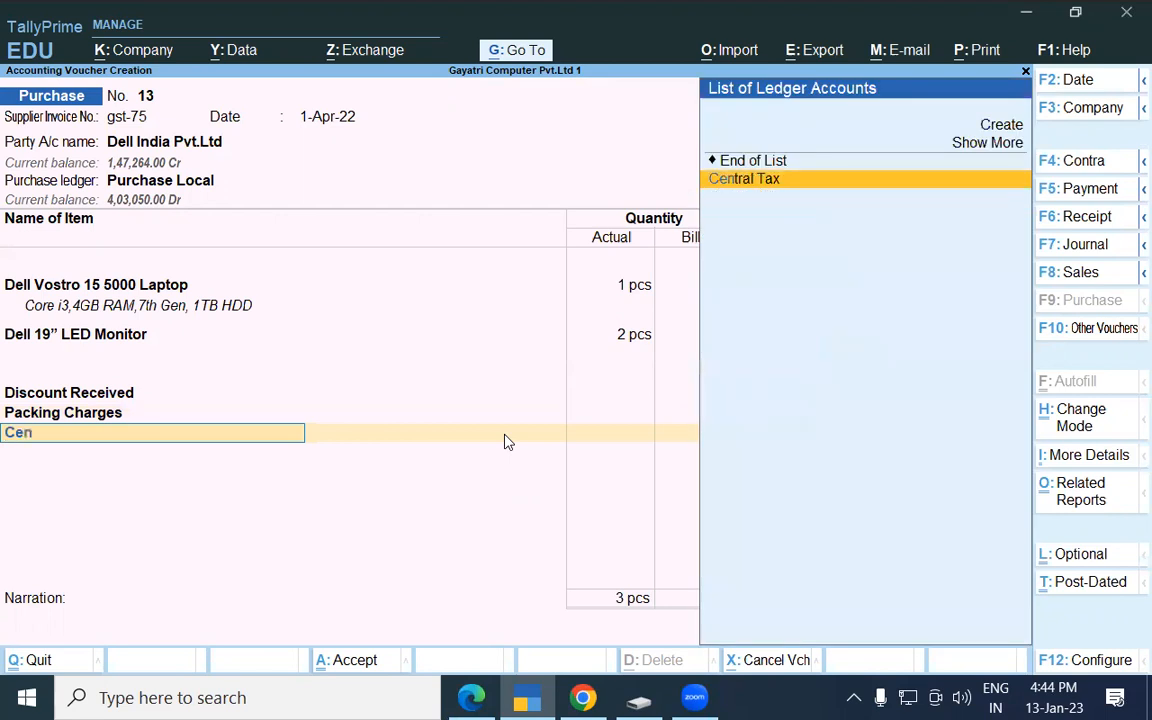
key("Return")
key("Return")
type("Sta")
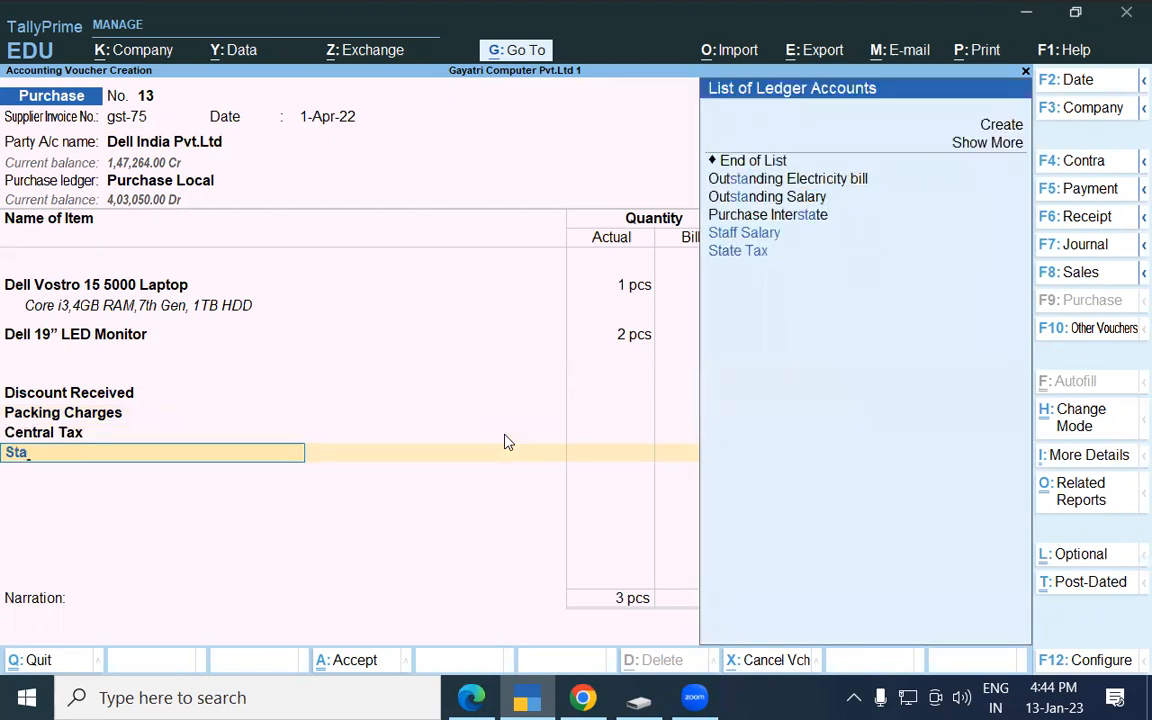
key("Return")
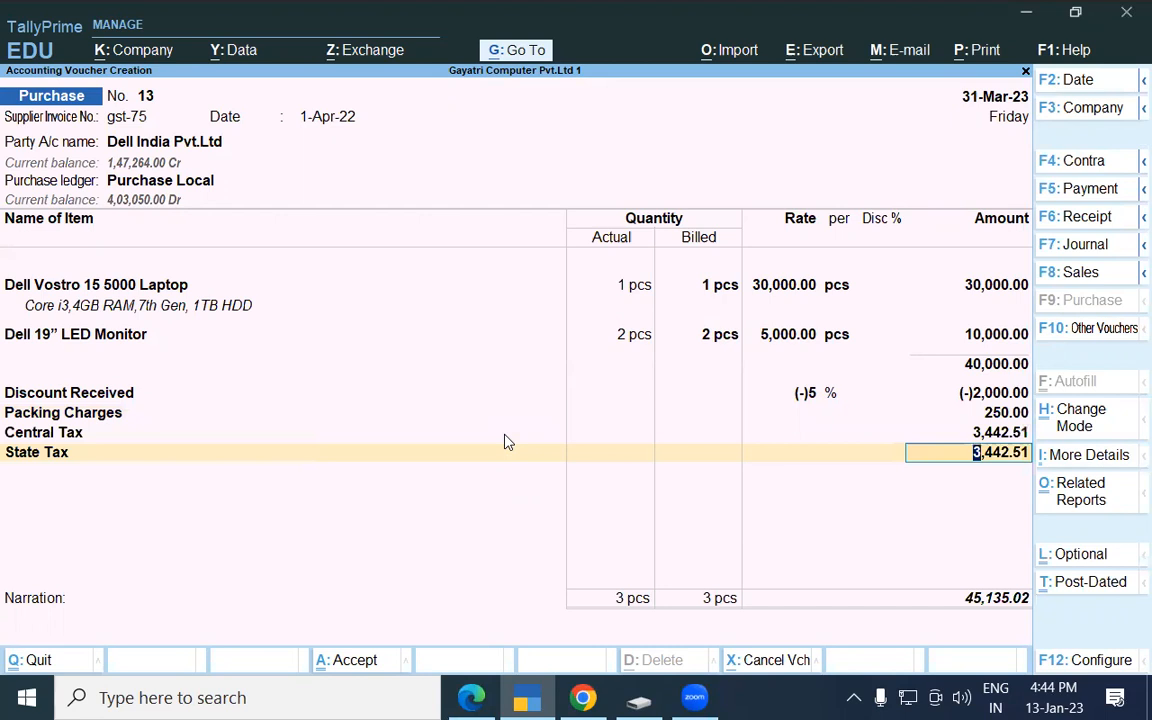
key("Return")
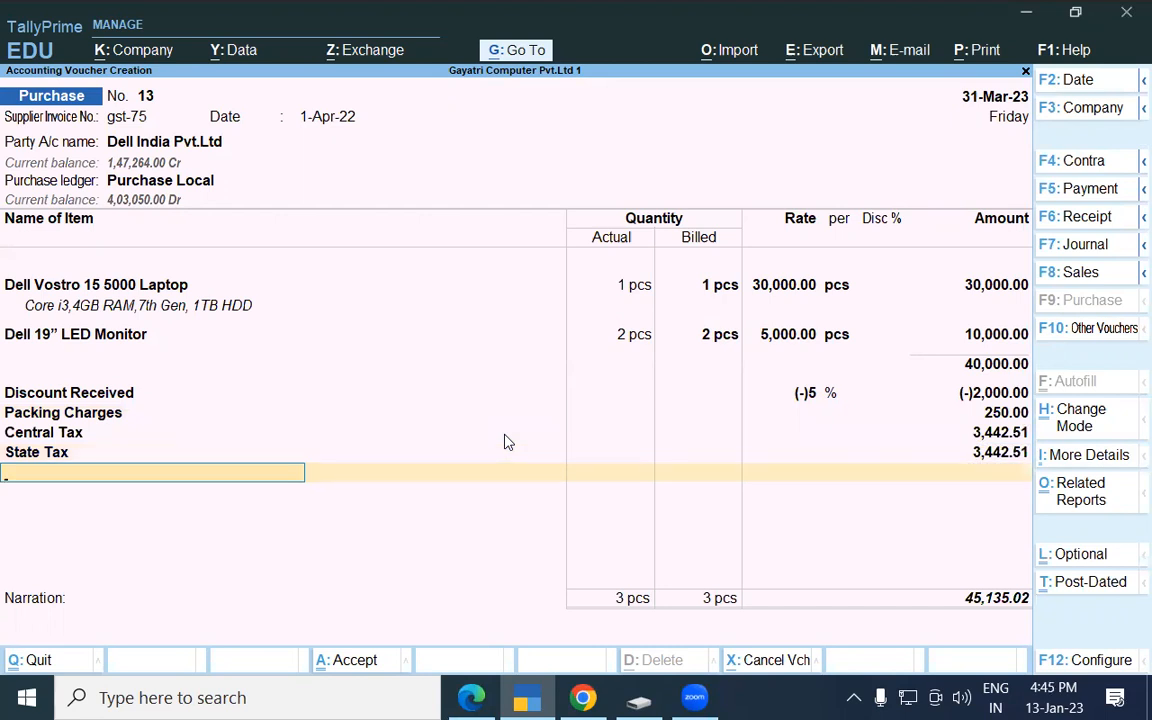
- Add the Round Off ledger below the taxes and accept its calculated amount
type("Rou")
key("Return")
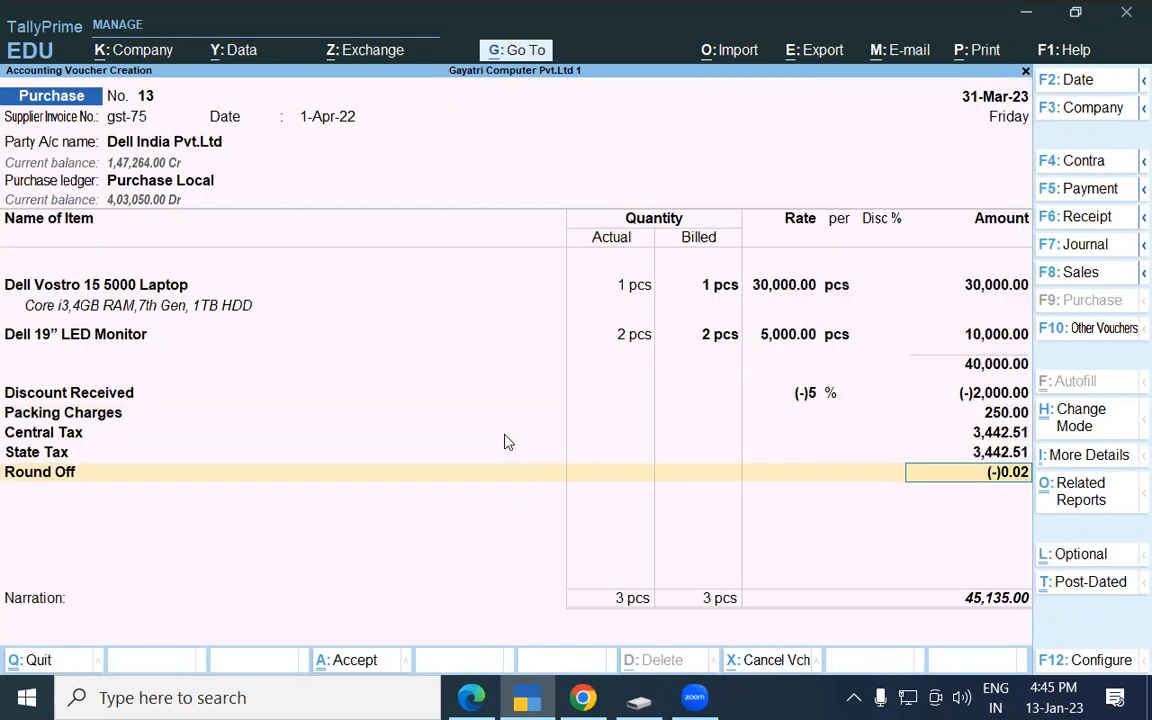
key("Return")
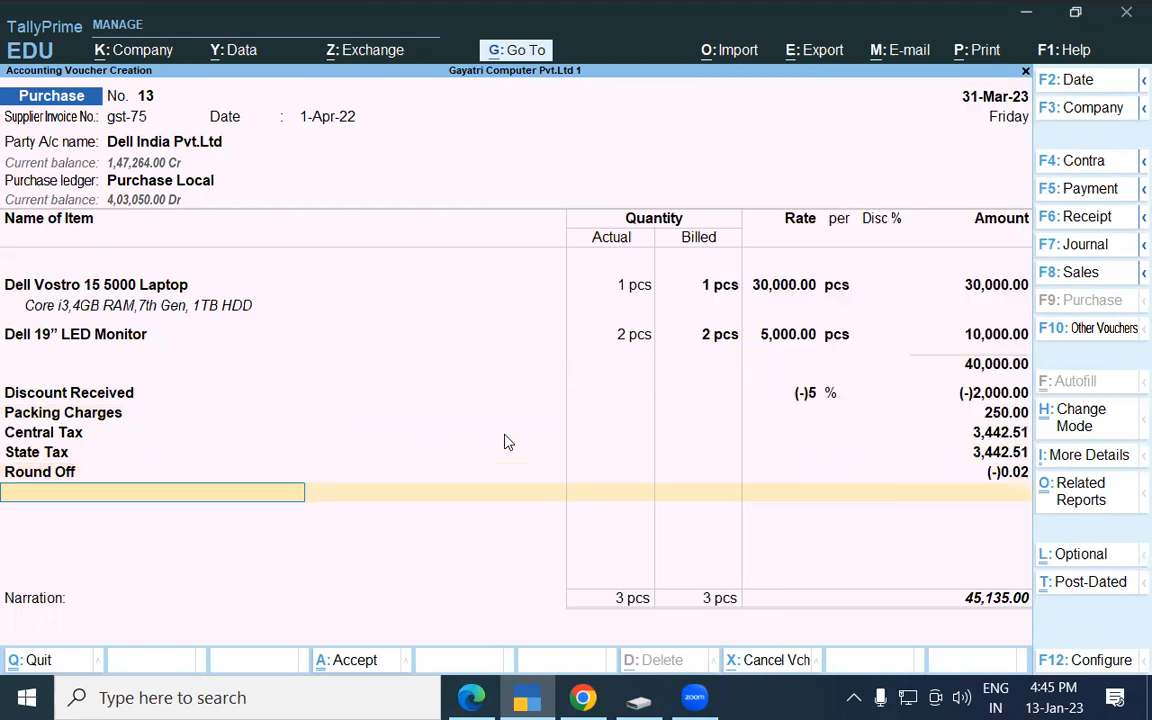